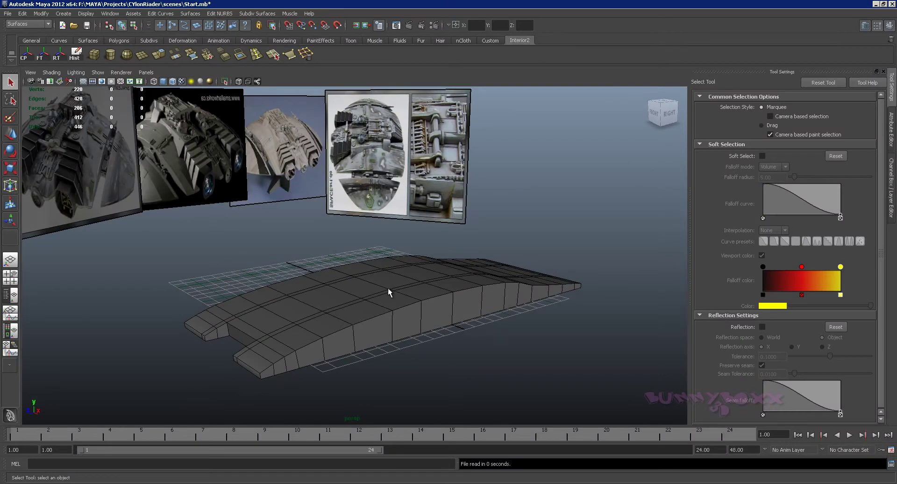
# Step: Select the hull mesh and switch it to edge component mode
pyautogui.moveTo(388, 290)
pyautogui.keyDown('alt'); pyautogui.mouseDown()
pyautogui.moveTo(370, 299)
pyautogui.moveTo(354, 282)
pyautogui.moveTo(372, 296)
pyautogui.moveTo(397, 297)
pyautogui.moveTo(394, 320)
pyautogui.moveTo(407, 246)
pyautogui.mouseUp(); pyautogui.keyUp('alt')
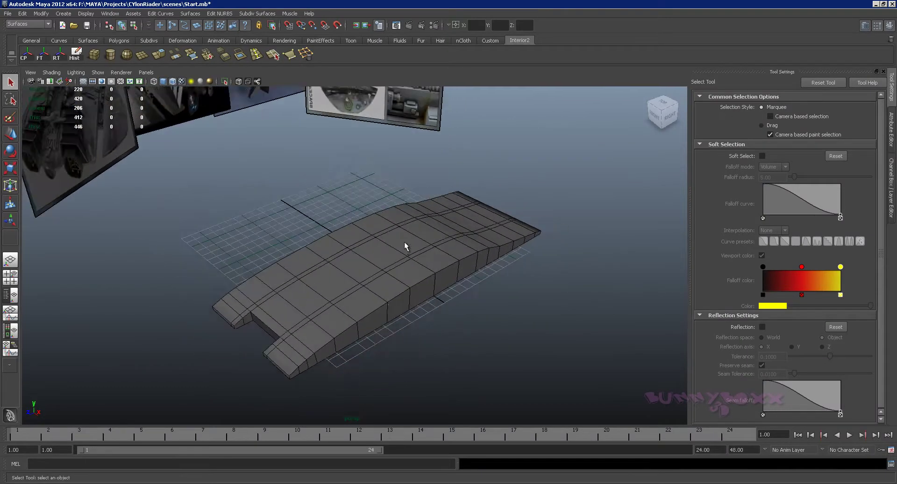
pyautogui.keyDown('alt'); pyautogui.moveTo(406, 246); pyautogui.dragTo(360, 320, button='right'); pyautogui.keyUp('alt')
pyautogui.moveTo(360, 320)
pyautogui.keyDown('alt'); pyautogui.mouseDown(button='middle')
pyautogui.moveTo(316, 295)
pyautogui.moveTo(337, 280)
pyautogui.mouseUp(button='middle'); pyautogui.keyUp('alt')
pyautogui.click(307, 307)
pyautogui.moveTo(308, 308)
pyautogui.keyDown('alt'); pyautogui.mouseDown()
pyautogui.moveTo(193, 287)
pyautogui.moveTo(244, 276)
pyautogui.mouseUp(); pyautogui.keyUp('alt')
pyautogui.rightClick(191, 277)
pyautogui.click(190, 255)
# Step: Pick the hull's front top edges, expand them to the full edge loop, and switch to the Polygons menu set
pyautogui.click(210, 298)
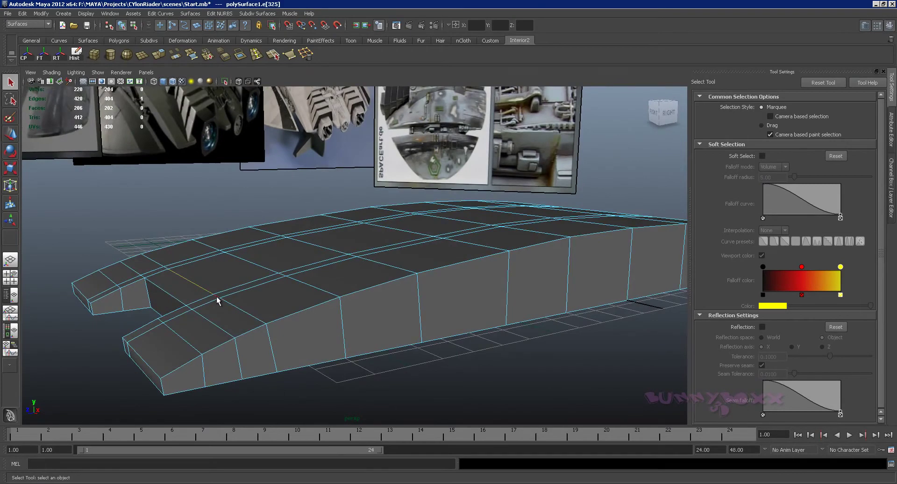
pyautogui.keyDown('shift'); pyautogui.click(222, 304); pyautogui.keyUp('shift')
pyautogui.keyDown('alt'); pyautogui.moveTo(160, 268); pyautogui.dragTo(220, 280); pyautogui.keyUp('alt')
pyautogui.keyDown('shift'); pyautogui.rightClick(222, 284); pyautogui.keyUp('shift')
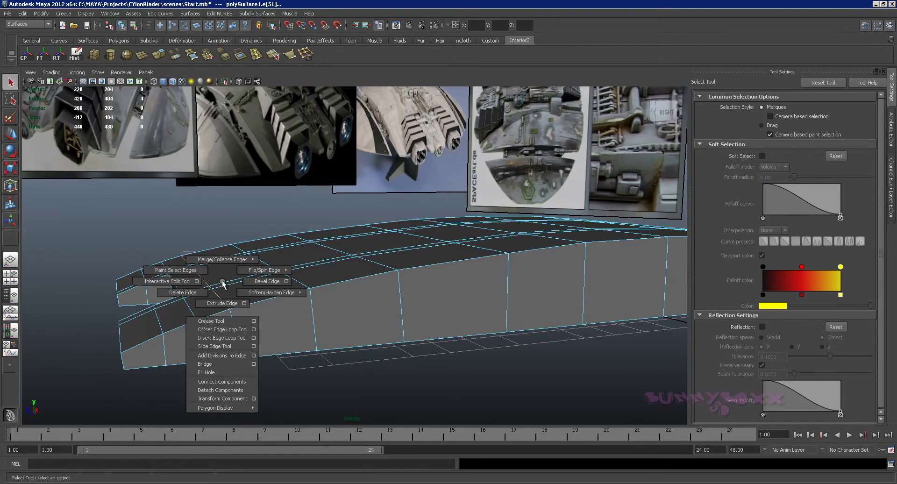
pyautogui.keyDown('ctrl'); pyautogui.rightClick(238, 293); pyautogui.keyUp('ctrl')
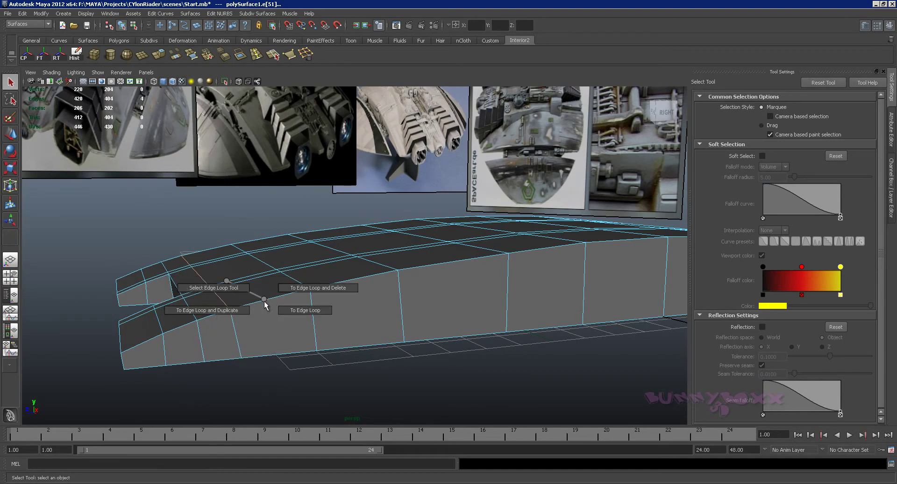
pyautogui.click(265, 305)
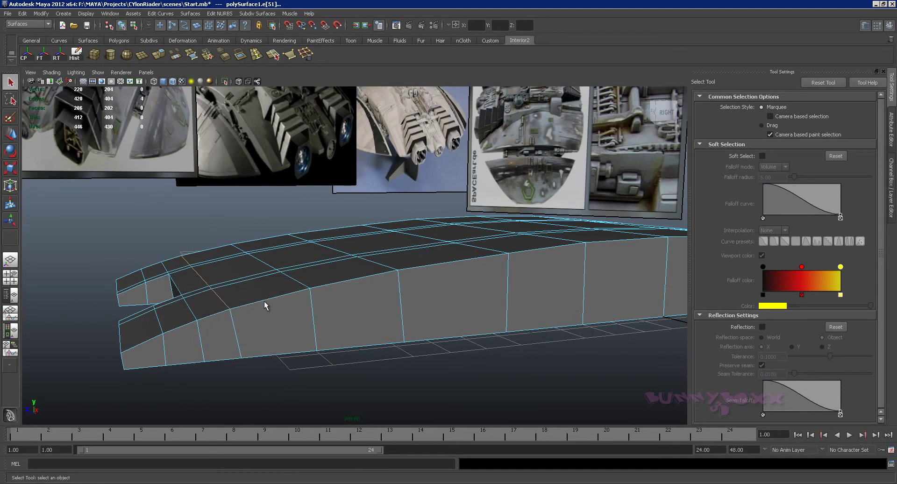
pyautogui.click(48, 24)
pyautogui.click(28, 37)
# Step: Slide the front top edge loop with the Slide Edge Tool, then nudge it upward with Move
pyautogui.click(197, 14)
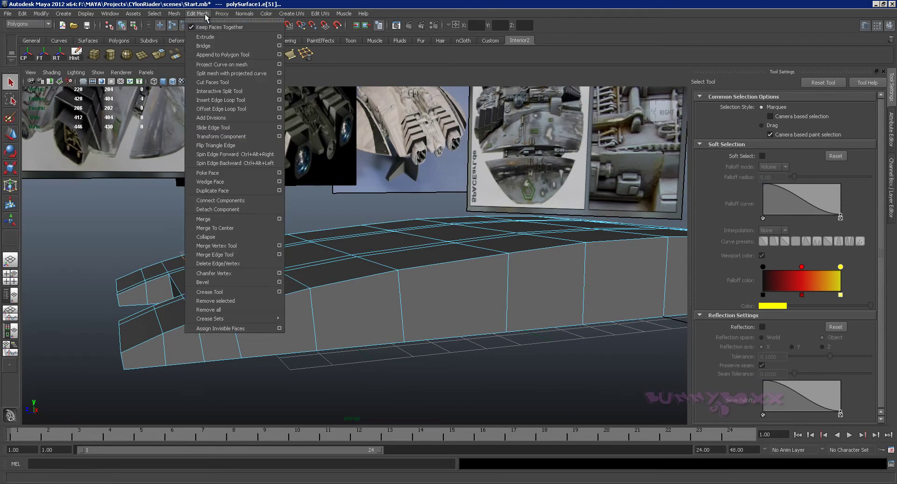
pyautogui.click(210, 15)
pyautogui.click(199, 14)
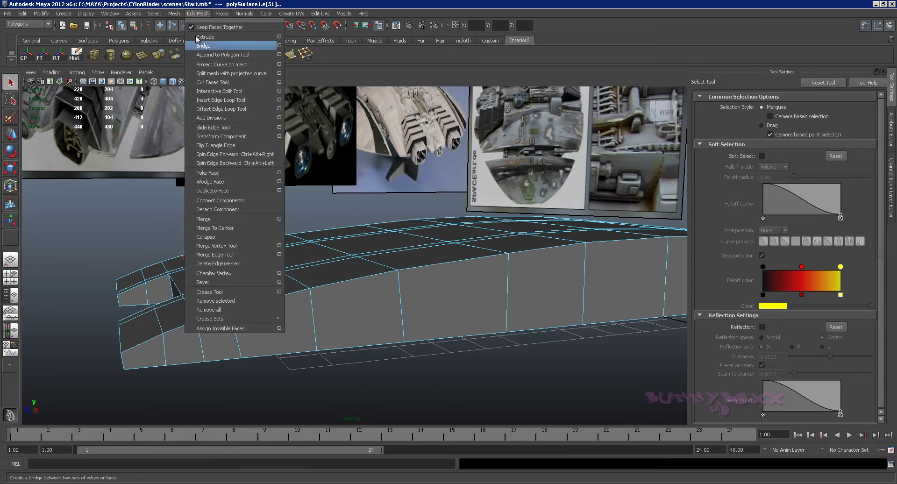
pyautogui.click(203, 129)
pyautogui.moveTo(221, 276); pyautogui.dragTo(201, 287, button='middle')
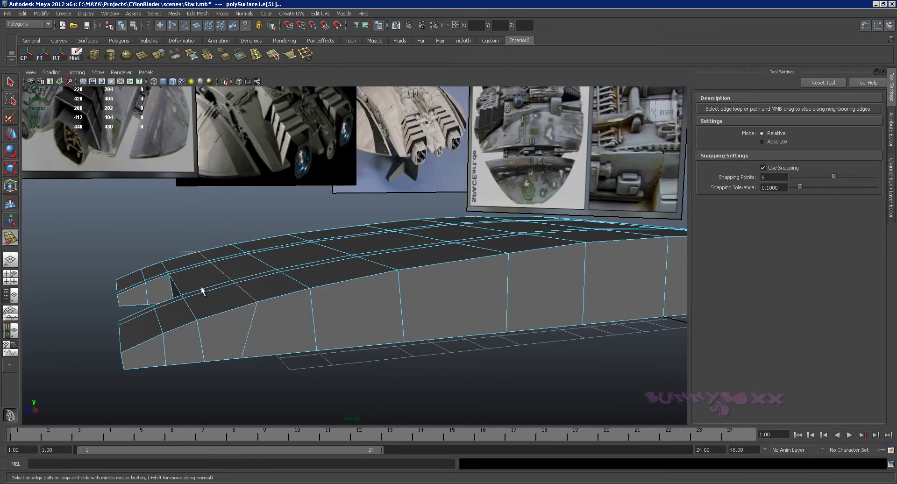
pyautogui.moveTo(376, 258)
pyautogui.keyDown('alt'); pyautogui.mouseDown()
pyautogui.moveTo(383, 272)
pyautogui.moveTo(376, 258)
pyautogui.moveTo(283, 253)
pyautogui.mouseUp(); pyautogui.keyUp('alt')
pyautogui.press('w')
pyautogui.moveTo(227, 243); pyautogui.dragTo(209, 295)
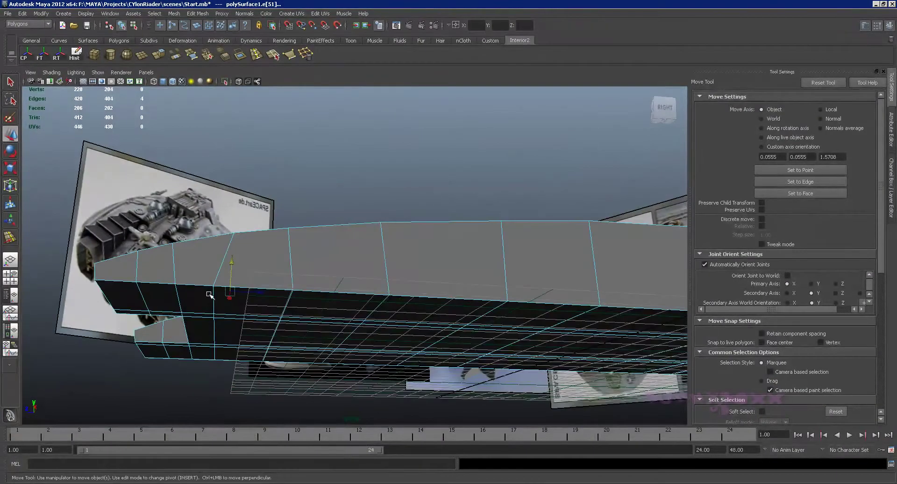
# Step: Select the notch edges near the hull's front and underside, framing the view on them
pyautogui.click(212, 296)
pyautogui.press('f')
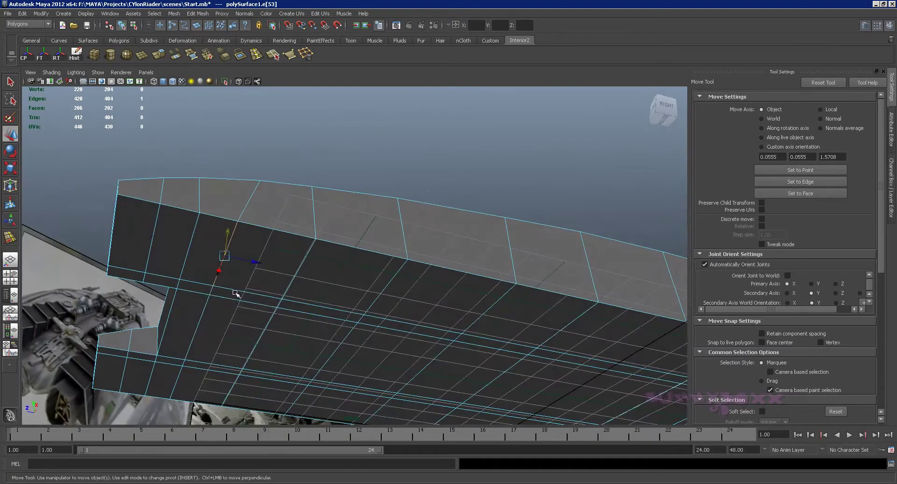
pyautogui.keyDown('shift'); pyautogui.click(206, 306); pyautogui.keyUp('shift')
pyautogui.keyDown('shift'); pyautogui.click(180, 375); pyautogui.keyUp('shift')
pyautogui.keyDown('shift'); pyautogui.click(189, 371); pyautogui.keyUp('shift')
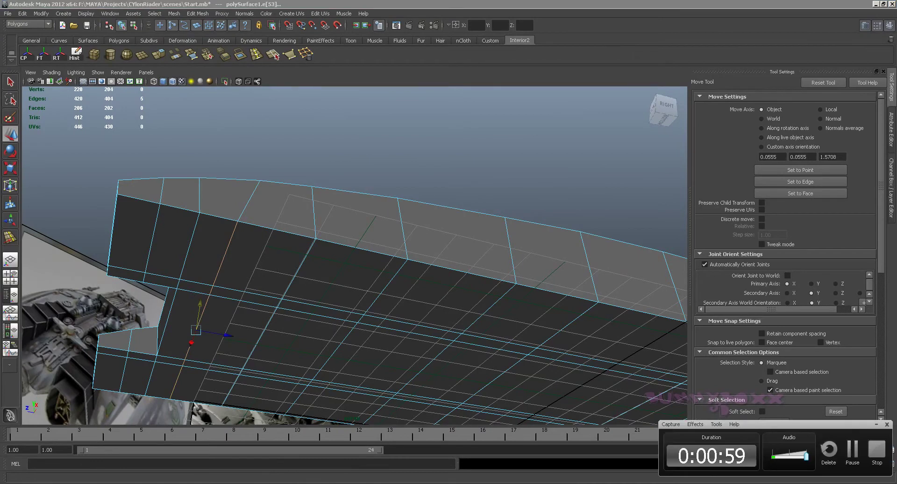
pyautogui.moveTo(260, 337)
pyautogui.keyDown('alt'); pyautogui.mouseDown()
pyautogui.moveTo(254, 344)
pyautogui.moveTo(256, 318)
pyautogui.moveTo(345, 308)
pyautogui.moveTo(355, 318)
pyautogui.mouseUp(); pyautogui.keyUp('alt')
# Step: Return the hull to Object Mode and view it from a lower side angle
pyautogui.moveTo(377, 271); pyautogui.dragTo(402, 260, button='right')
pyautogui.moveTo(377, 277)
pyautogui.keyDown('alt'); pyautogui.mouseDown()
pyautogui.moveTo(327, 277)
pyautogui.moveTo(407, 278)
pyautogui.moveTo(383, 294)
pyautogui.moveTo(374, 279)
pyautogui.moveTo(409, 253)
pyautogui.moveTo(390, 249)
pyautogui.mouseUp(); pyautogui.keyUp('alt')
pyautogui.keyDown('alt'); pyautogui.moveTo(390, 248); pyautogui.dragTo(378, 248, button='right'); pyautogui.keyUp('alt')
pyautogui.keyDown('alt'); pyautogui.moveTo(379, 248); pyautogui.dragTo(308, 229); pyautogui.keyUp('alt')
pyautogui.moveTo(308, 229)
pyautogui.keyDown('alt'); pyautogui.mouseDown(button='right')
pyautogui.moveTo(337, 241)
pyautogui.moveTo(374, 236)
pyautogui.mouseUp(button='right'); pyautogui.keyUp('alt')
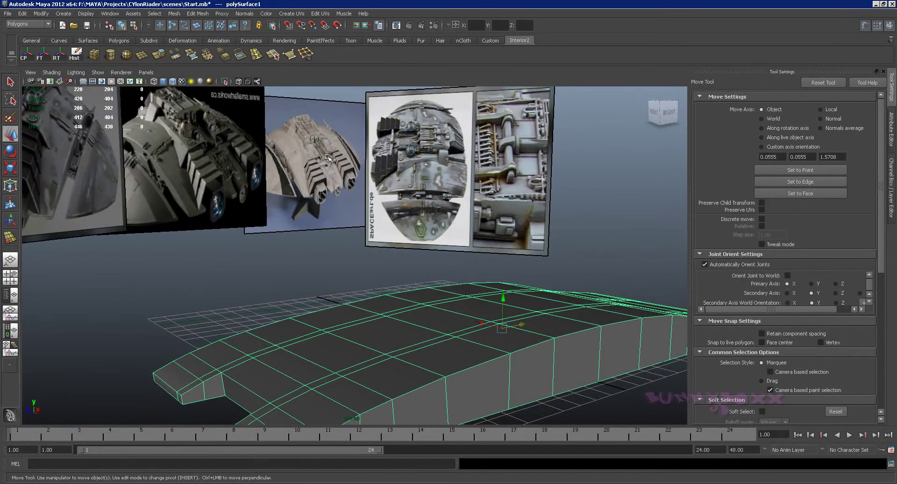
# Step: Make a trial Cut Faces cut across the hull from the front, then undo it
pyautogui.keyDown('alt'); pyautogui.moveTo(276, 145); pyautogui.dragTo(242, 165); pyautogui.keyUp('alt')
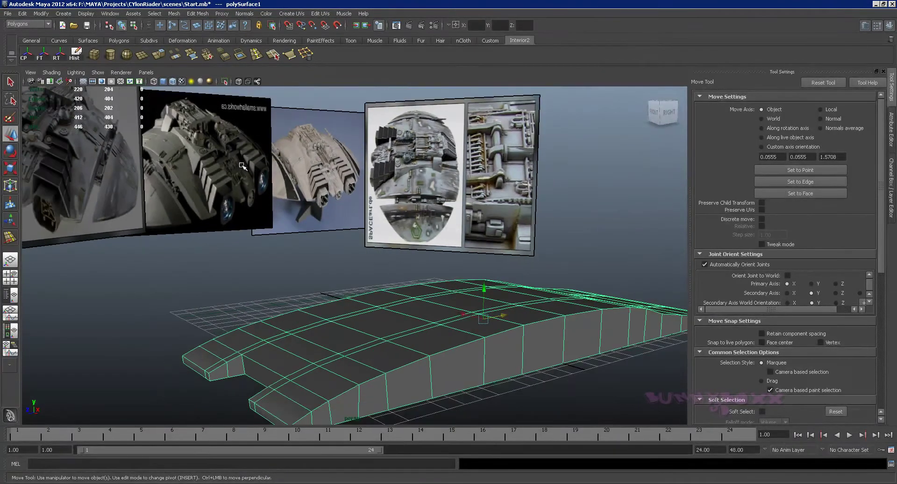
pyautogui.keyDown('alt'); pyautogui.moveTo(401, 162); pyautogui.dragTo(462, 166); pyautogui.keyUp('alt')
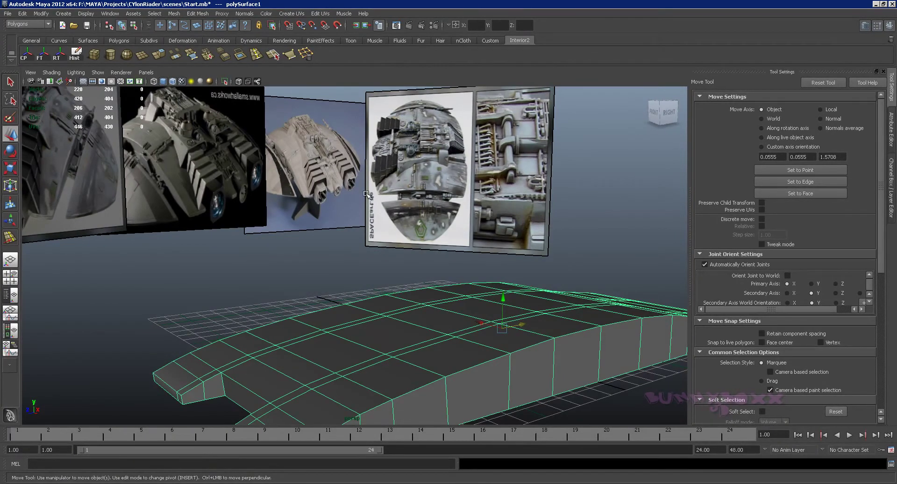
pyautogui.moveTo(340, 274)
pyautogui.keyDown('alt'); pyautogui.mouseDown()
pyautogui.moveTo(373, 294)
pyautogui.moveTo(386, 279)
pyautogui.mouseUp(); pyautogui.keyUp('alt')
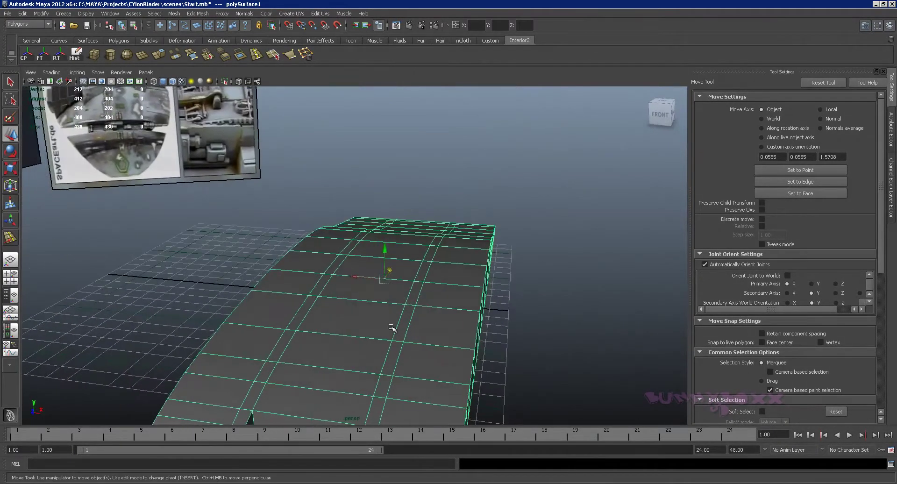
pyautogui.keyDown('alt'); pyautogui.moveTo(393, 328); pyautogui.dragTo(376, 270); pyautogui.keyUp('alt')
pyautogui.keyDown('alt'); pyautogui.moveTo(376, 270); pyautogui.dragTo(377, 259, button='middle'); pyautogui.keyUp('alt')
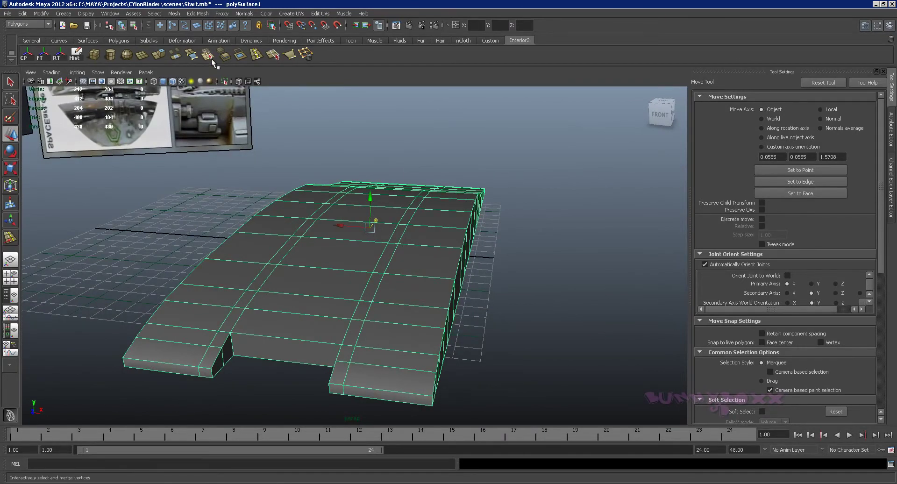
pyautogui.click(193, 14)
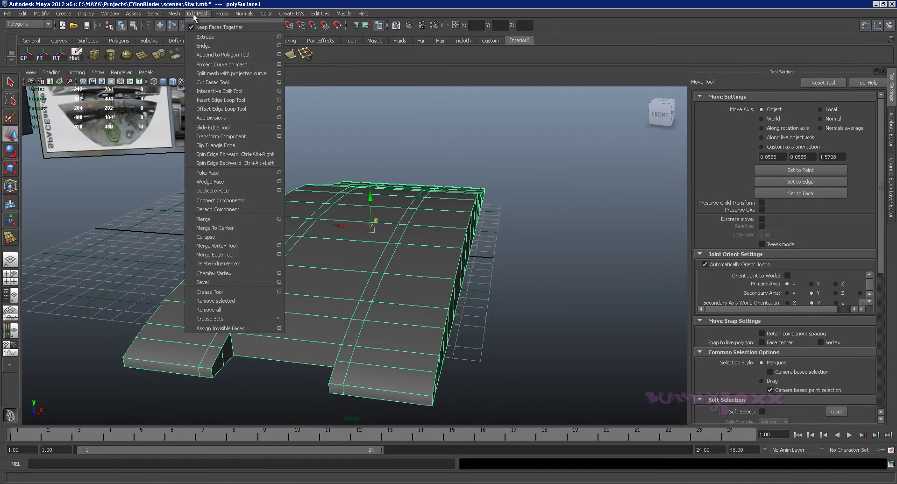
pyautogui.click(234, 83)
pyautogui.moveTo(276, 246)
pyautogui.keyDown('alt'); pyautogui.mouseDown()
pyautogui.moveTo(307, 230)
pyautogui.moveTo(293, 222)
pyautogui.moveTo(241, 267)
pyautogui.moveTo(242, 258)
pyautogui.mouseUp(); pyautogui.keyUp('alt')
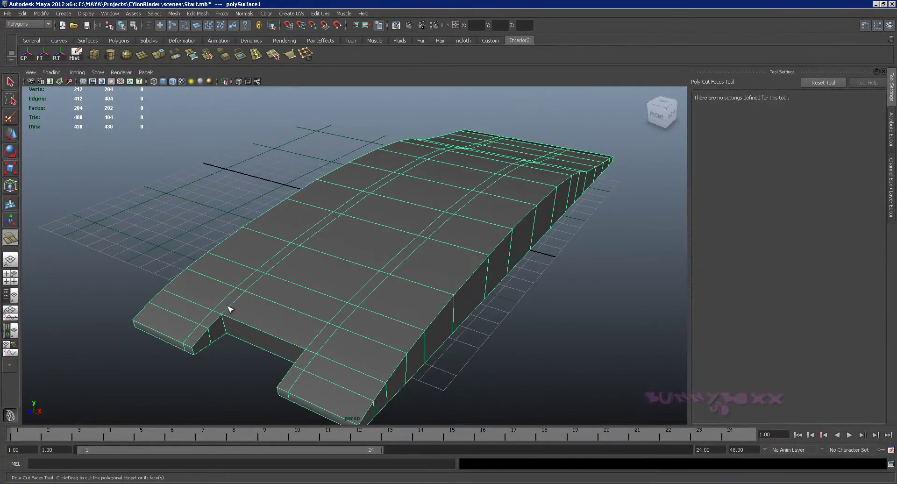
pyautogui.moveTo(250, 306)
pyautogui.keyDown('alt'); pyautogui.mouseDown()
pyautogui.moveTo(252, 320)
pyautogui.moveTo(351, 276)
pyautogui.moveTo(286, 330)
pyautogui.moveTo(285, 317)
pyautogui.mouseUp(); pyautogui.keyUp('alt')
pyautogui.click(286, 329)
pyautogui.hotkey('ctrl', 'z')
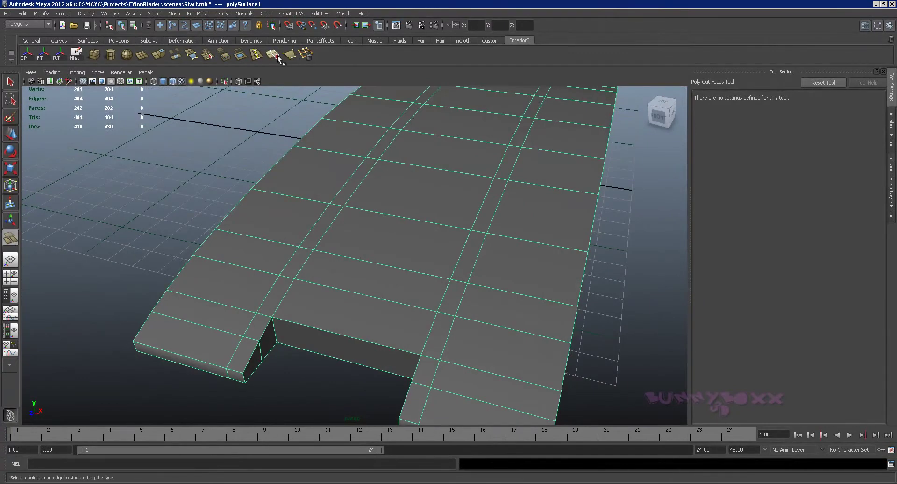
# Step: Split a new edge from the front notch's corner up to the next edge
pyautogui.click(277, 57)
pyautogui.moveTo(281, 297); pyautogui.dragTo(286, 279)
pyautogui.click(286, 277)
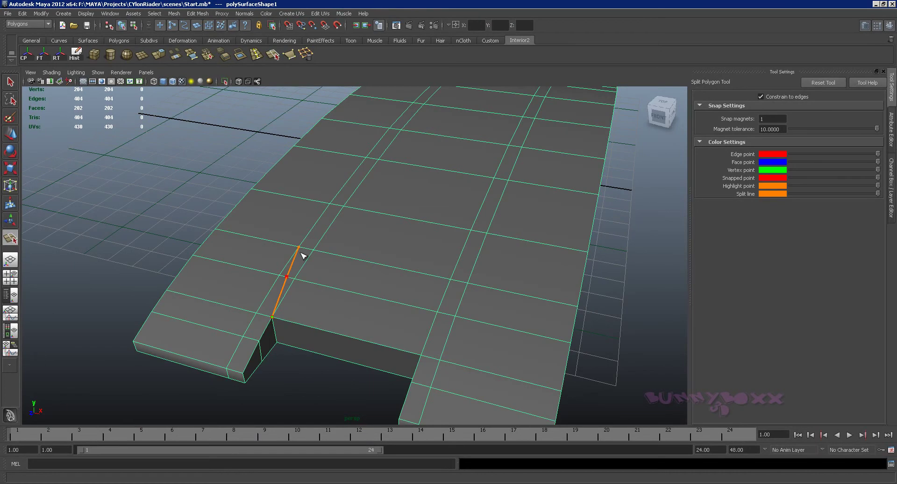
pyautogui.press('Return')
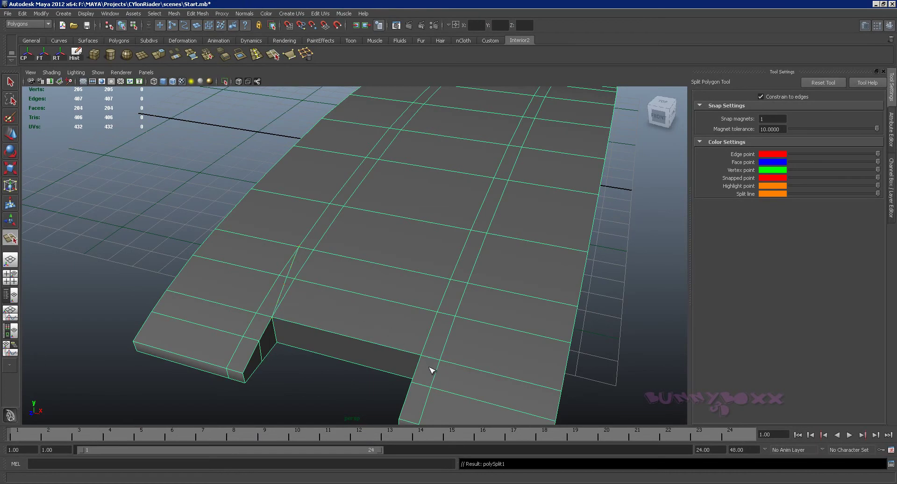
# Step: Add a second split edge from the notch's inner corner, then leave the split tool
pyautogui.click(422, 355)
pyautogui.click(448, 317)
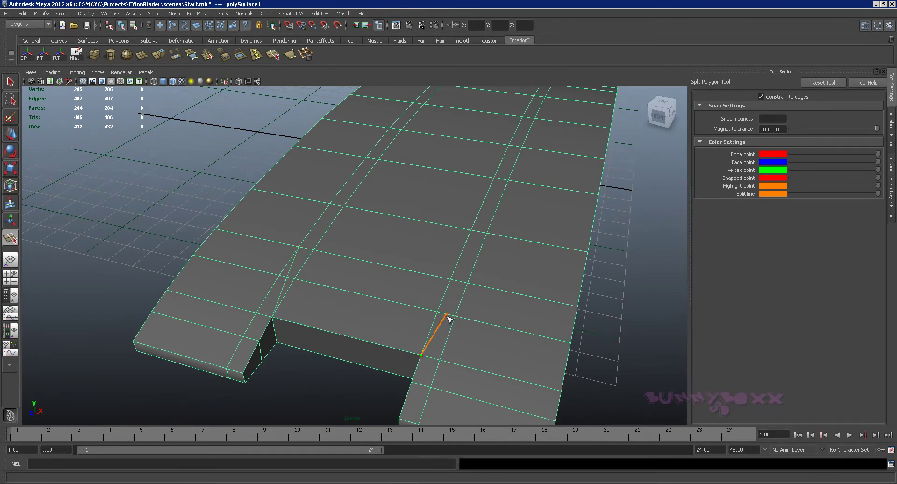
pyautogui.moveTo(447, 319); pyautogui.dragTo(467, 286)
pyautogui.press('Return')
pyautogui.moveTo(435, 260)
pyautogui.keyDown('alt'); pyautogui.mouseDown()
pyautogui.moveTo(456, 236)
pyautogui.moveTo(479, 252)
pyautogui.moveTo(503, 251)
pyautogui.moveTo(507, 266)
pyautogui.moveTo(483, 252)
pyautogui.moveTo(290, 272)
pyautogui.moveTo(444, 261)
pyautogui.mouseUp(); pyautogui.keyUp('alt')
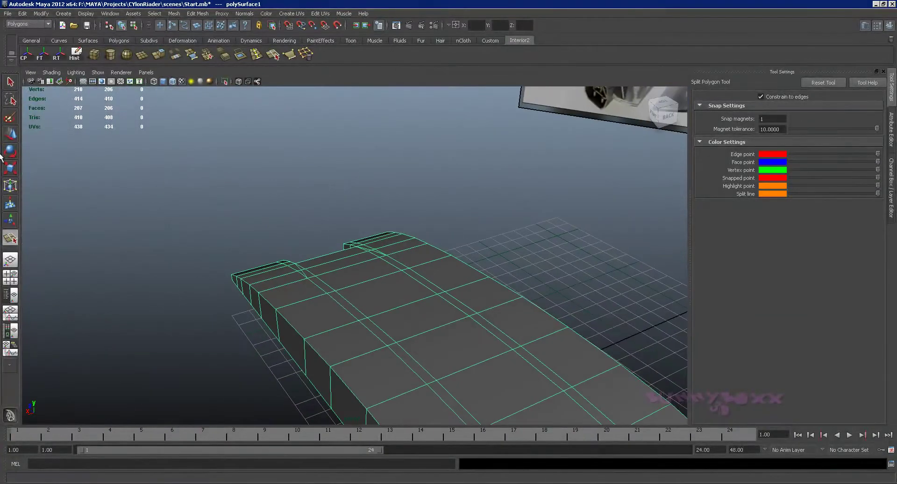
pyautogui.click(10, 86)
pyautogui.moveTo(444, 300)
pyautogui.keyDown('alt'); pyautogui.mouseDown()
pyautogui.moveTo(381, 280)
pyautogui.moveTo(453, 254)
pyautogui.moveTo(448, 292)
pyautogui.moveTo(488, 299)
pyautogui.mouseUp(); pyautogui.keyUp('alt')
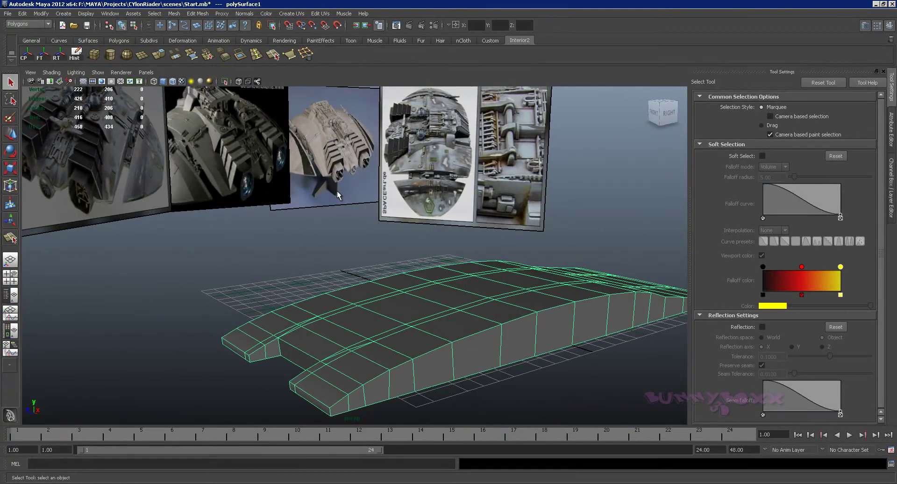
# Step: Select an edge across the hull's top and split along its edge ring
pyautogui.keyDown('alt'); pyautogui.moveTo(417, 159); pyautogui.dragTo(431, 157); pyautogui.keyUp('alt')
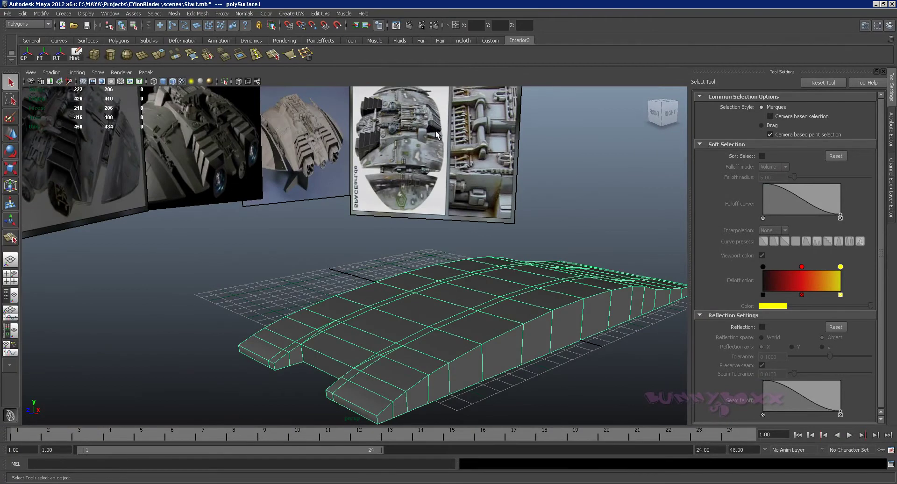
pyautogui.moveTo(432, 136)
pyautogui.keyDown('alt'); pyautogui.mouseDown()
pyautogui.moveTo(469, 184)
pyautogui.moveTo(377, 190)
pyautogui.mouseUp(); pyautogui.keyUp('alt')
pyautogui.moveTo(306, 330)
pyautogui.keyDown('alt'); pyautogui.mouseDown()
pyautogui.moveTo(363, 225)
pyautogui.moveTo(411, 274)
pyautogui.moveTo(373, 262)
pyautogui.moveTo(357, 300)
pyautogui.moveTo(374, 269)
pyautogui.moveTo(363, 285)
pyautogui.mouseUp(); pyautogui.keyUp('alt')
pyautogui.moveTo(280, 292); pyautogui.dragTo(280, 264, button='right')
pyautogui.click(289, 291)
pyautogui.keyDown('ctrl'); pyautogui.rightClick(289, 291); pyautogui.keyUp('ctrl')
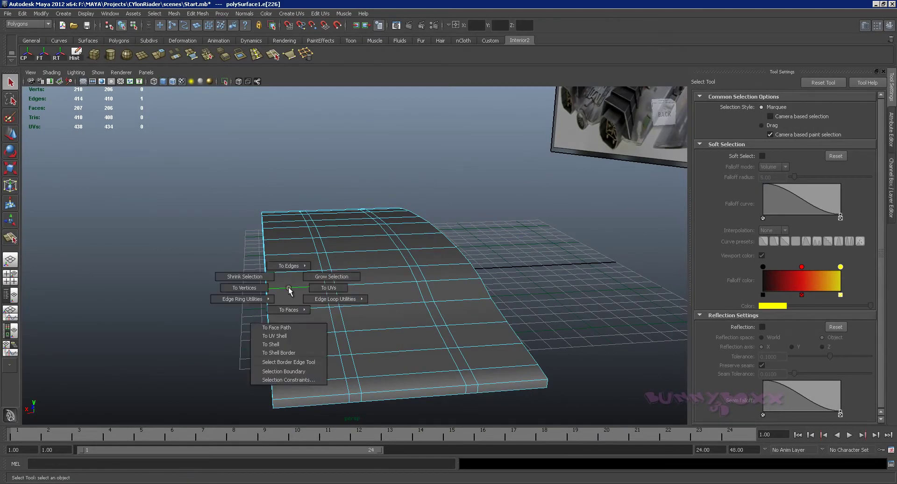
pyautogui.click(299, 307)
pyautogui.moveTo(295, 307)
pyautogui.keyDown('alt'); pyautogui.mouseDown()
pyautogui.moveTo(338, 297)
pyautogui.moveTo(359, 304)
pyautogui.mouseUp(); pyautogui.keyUp('alt')
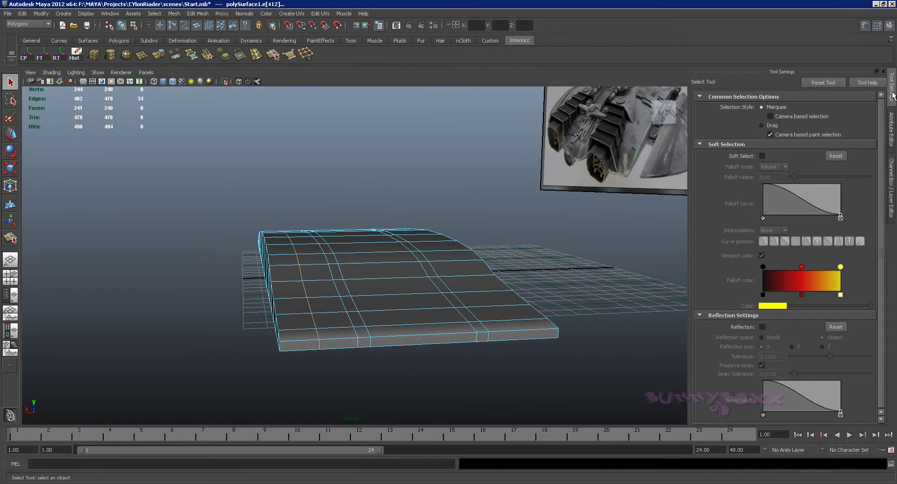
# Step: Set polySplitRing1's Weight to 0.7 in the Channel Box and select another hull edge
pyautogui.click(891, 162)
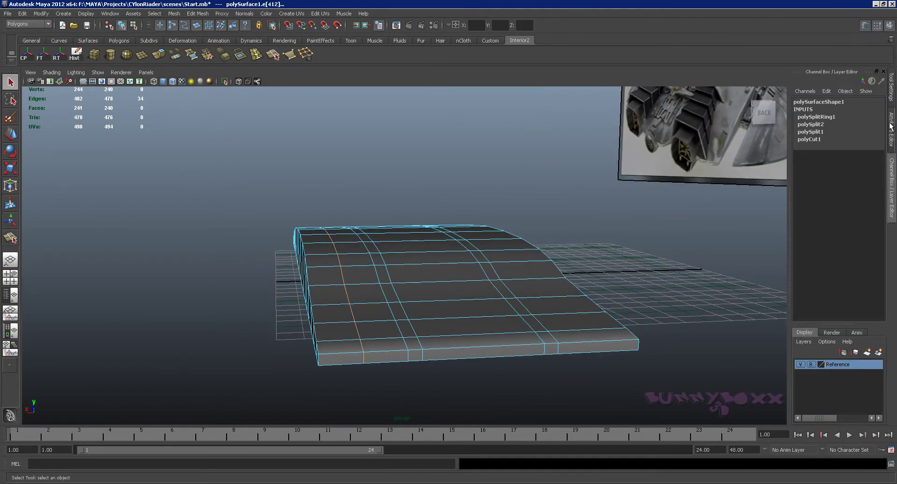
pyautogui.click(823, 117)
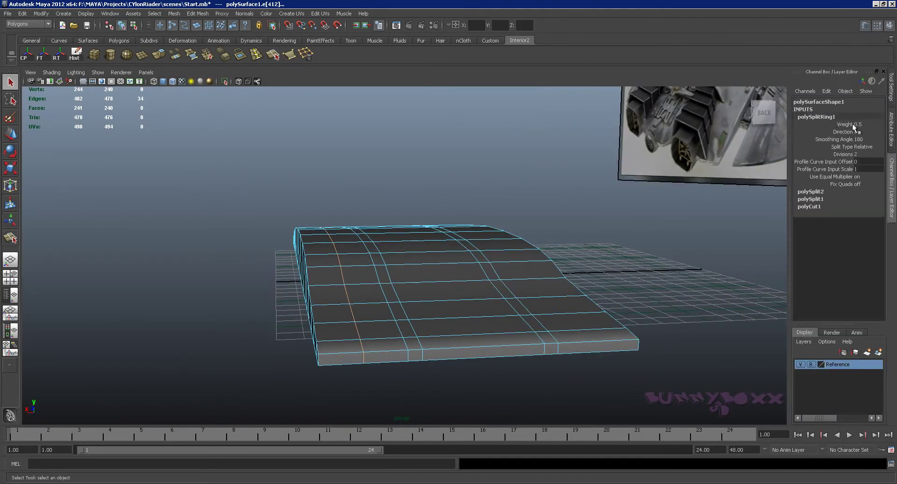
pyautogui.click(846, 123)
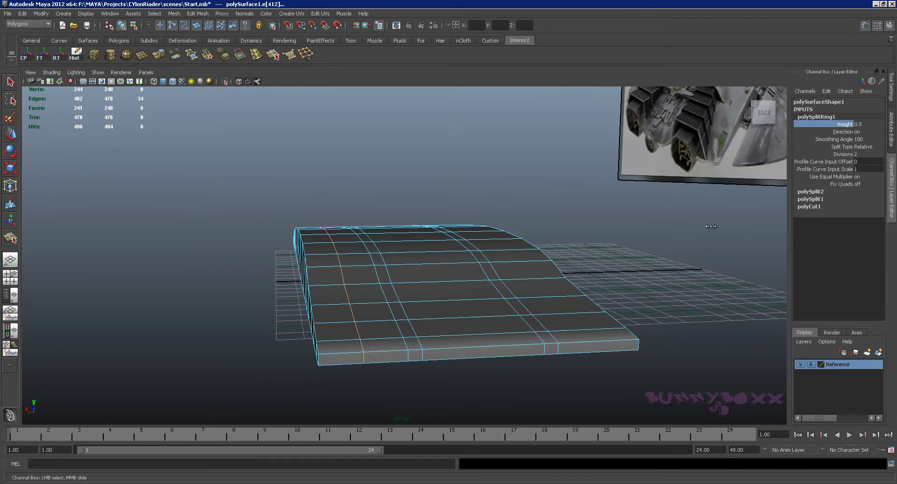
pyautogui.moveTo(711, 226); pyautogui.dragTo(712, 226, button='middle')
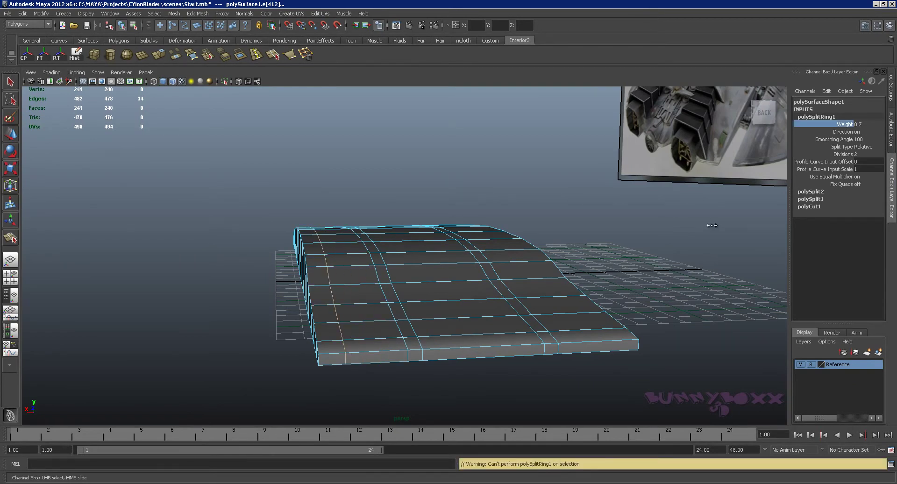
pyautogui.moveTo(712, 225)
pyautogui.keyDown('alt'); pyautogui.mouseDown()
pyautogui.moveTo(637, 225)
pyautogui.moveTo(631, 240)
pyautogui.moveTo(610, 234)
pyautogui.moveTo(639, 233)
pyautogui.moveTo(498, 275)
pyautogui.mouseUp(); pyautogui.keyUp('alt')
pyautogui.click(489, 276)
# Step: Split the edge ring through the selected edge and set polySplitRing2 Weight to 0.7
pyautogui.keyDown('ctrl'); pyautogui.rightClick(488, 277); pyautogui.keyUp('ctrl')
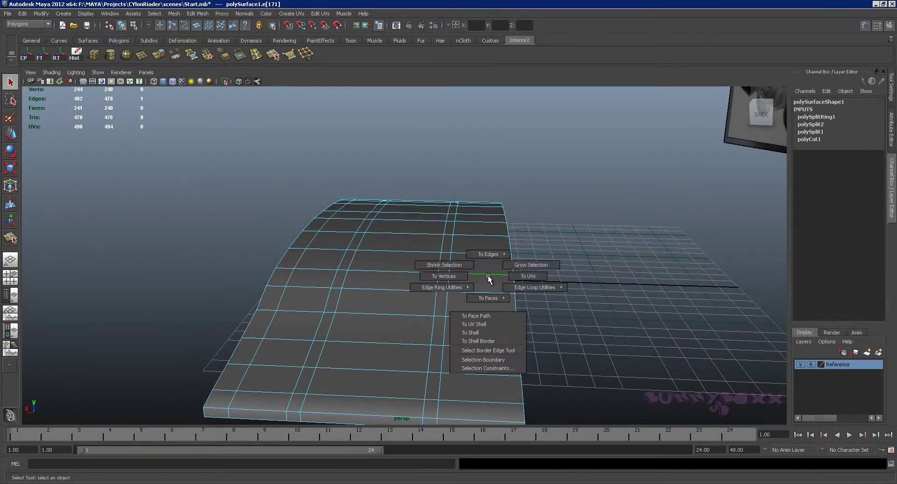
pyautogui.keyDown('shift'); pyautogui.moveTo(489, 280); pyautogui.dragTo(515, 293, button='right'); pyautogui.keyUp('shift')
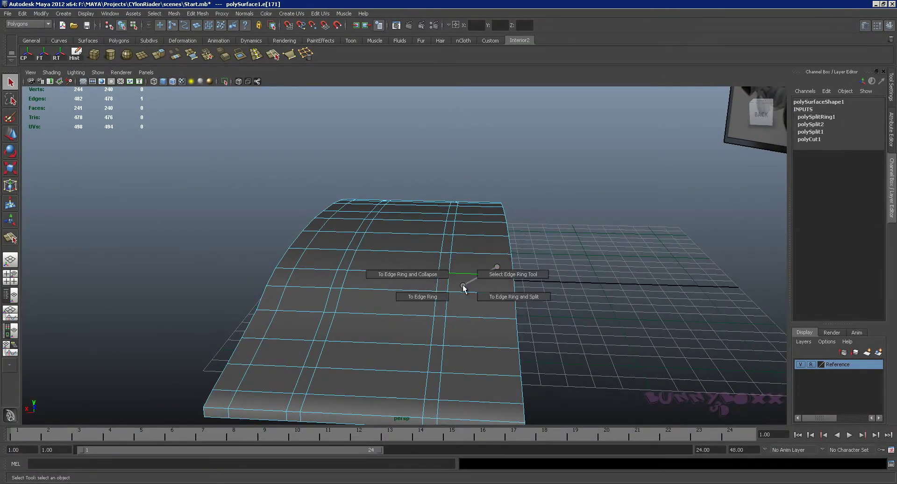
pyautogui.click(826, 117)
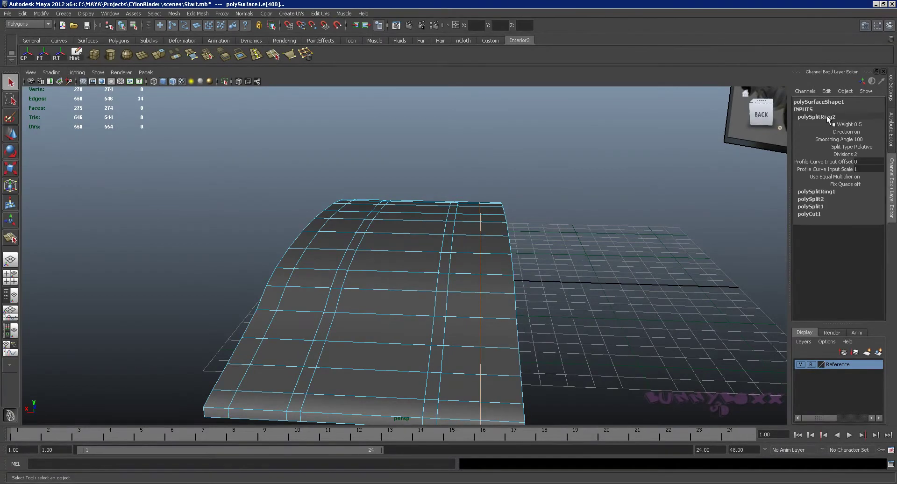
pyautogui.doubleClick(859, 123)
pyautogui.write('0.7')
pyautogui.press('Return')
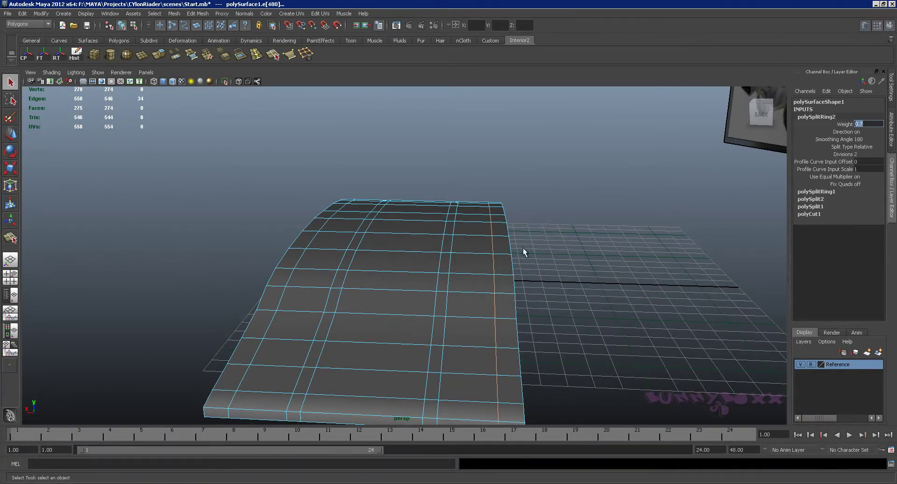
# Step: Inspect the new edge loop and return the hull to Object Mode
pyautogui.keyDown('alt'); pyautogui.moveTo(523, 248); pyautogui.dragTo(485, 248); pyautogui.keyUp('alt')
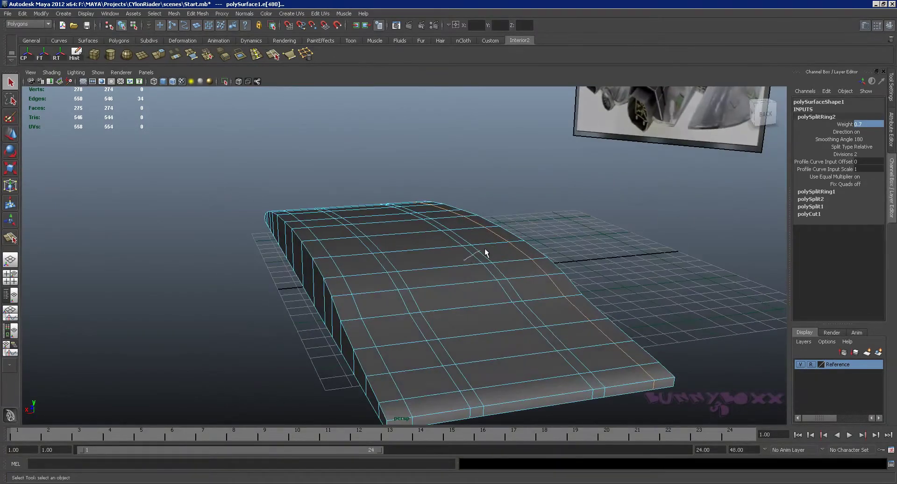
pyautogui.moveTo(485, 249); pyautogui.dragTo(495, 248, button='right')
pyautogui.click(561, 248)
pyautogui.keyDown('alt'); pyautogui.moveTo(561, 248); pyautogui.dragTo(521, 258); pyautogui.keyUp('alt')
pyautogui.click(519, 256)
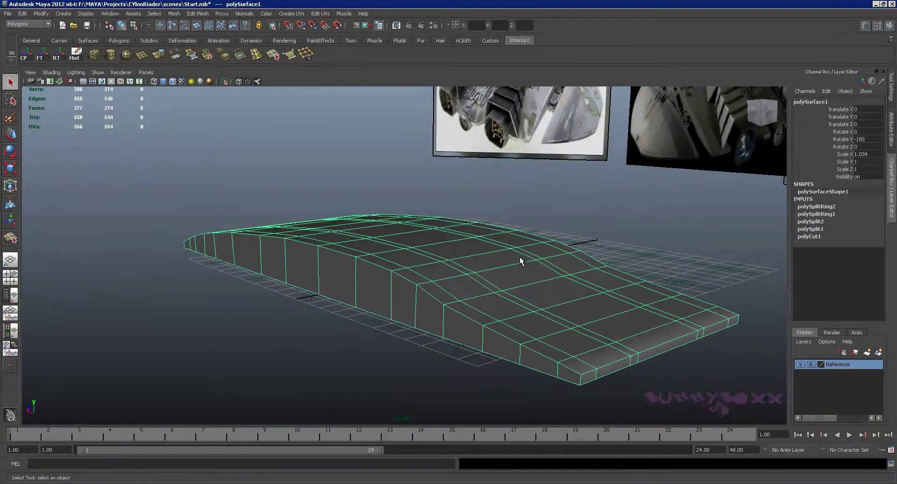
pyautogui.moveTo(593, 289)
pyautogui.keyDown('alt'); pyautogui.mouseDown()
pyautogui.moveTo(508, 284)
pyautogui.moveTo(499, 295)
pyautogui.moveTo(535, 262)
pyautogui.moveTo(626, 253)
pyautogui.moveTo(538, 326)
pyautogui.mouseUp(); pyautogui.keyUp('alt')
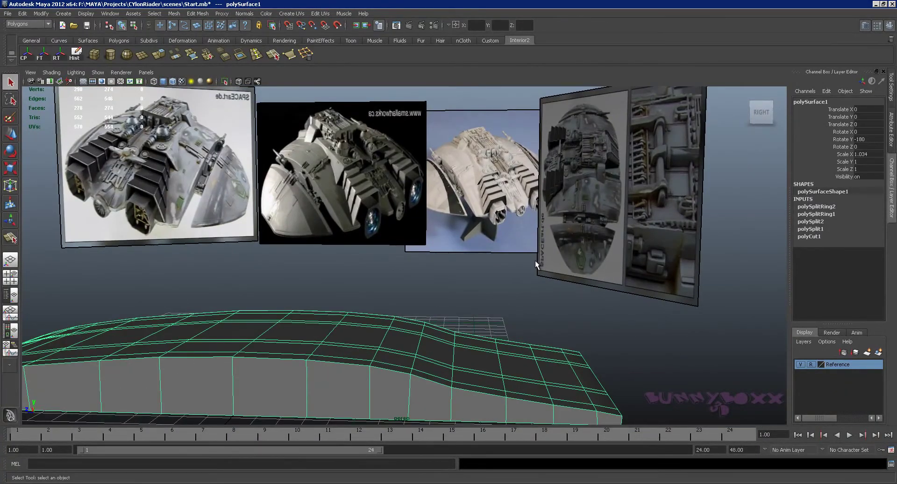
pyautogui.keyDown('alt'); pyautogui.moveTo(535, 260); pyautogui.dragTo(529, 228); pyautogui.keyUp('alt')
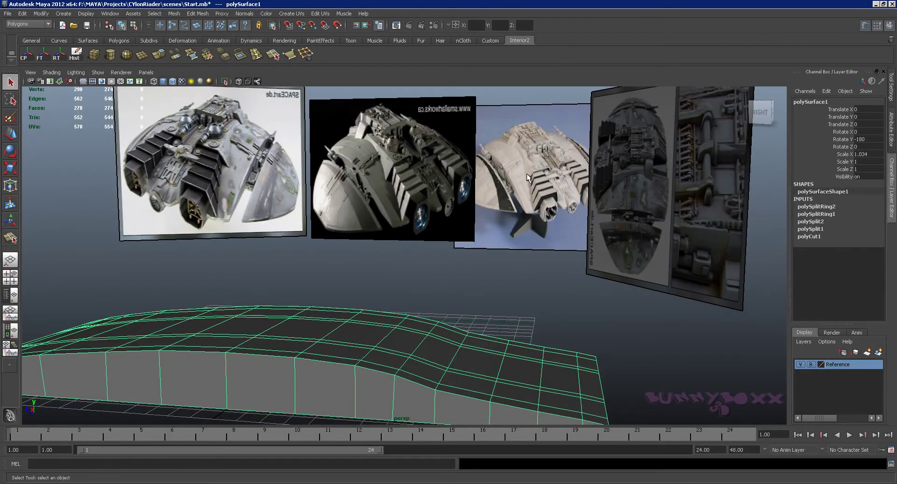
pyautogui.moveTo(532, 188)
pyautogui.keyDown('alt'); pyautogui.mouseDown()
pyautogui.moveTo(525, 195)
pyautogui.moveTo(615, 167)
pyautogui.mouseUp(); pyautogui.keyUp('alt')
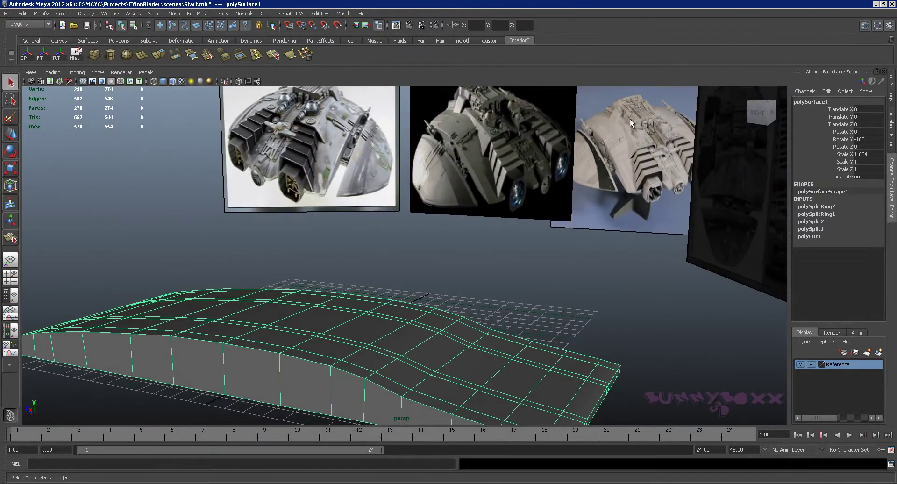
pyautogui.moveTo(655, 209)
pyautogui.keyDown('alt'); pyautogui.mouseDown()
pyautogui.moveTo(525, 245)
pyautogui.moveTo(477, 235)
pyautogui.moveTo(486, 279)
pyautogui.moveTo(472, 295)
pyautogui.moveTo(485, 257)
pyautogui.moveTo(497, 276)
pyautogui.moveTo(436, 262)
pyautogui.moveTo(463, 280)
pyautogui.moveTo(411, 267)
pyautogui.moveTo(450, 294)
pyautogui.mouseUp(); pyautogui.keyUp('alt')
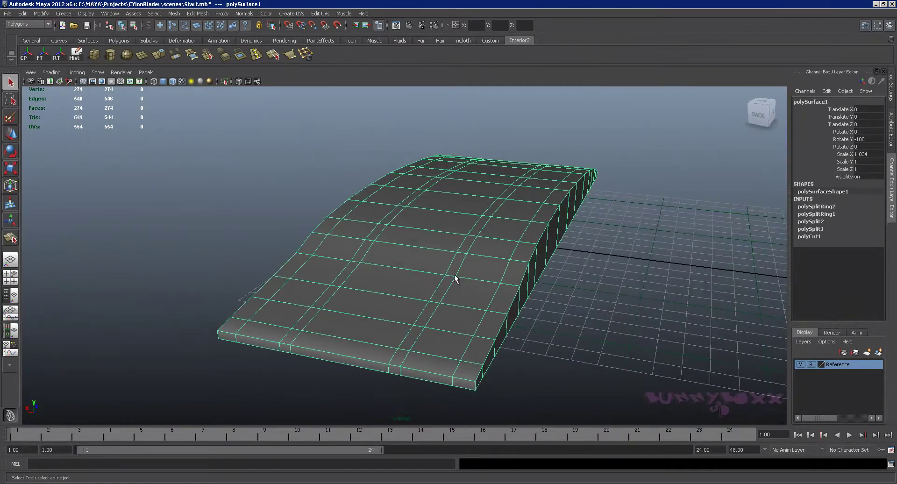
pyautogui.scroll(2, 461, 282)
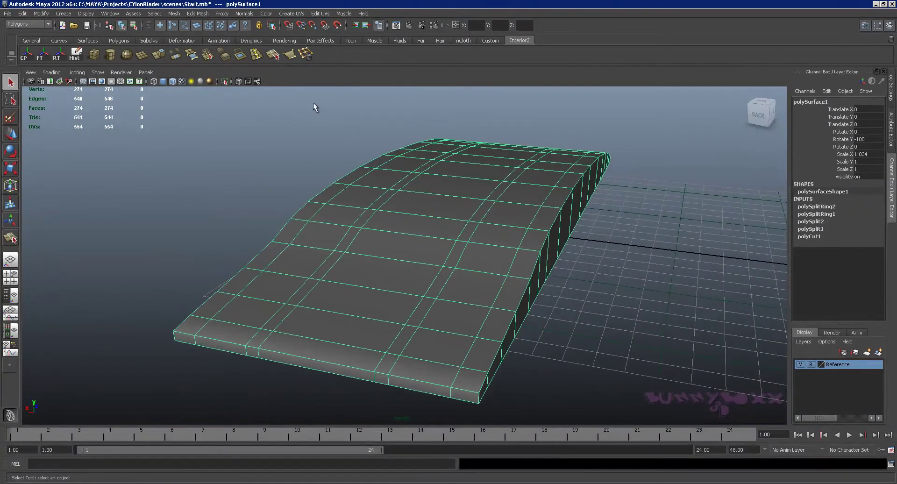
# Step: Make a trial diagonal split on the hull's top, undo it, and open the Split Polygon Tool settings
pyautogui.click(273, 55)
pyautogui.moveTo(371, 160)
pyautogui.keyDown('alt'); pyautogui.mouseDown()
pyautogui.moveTo(491, 236)
pyautogui.moveTo(500, 232)
pyautogui.mouseUp(); pyautogui.keyUp('alt')
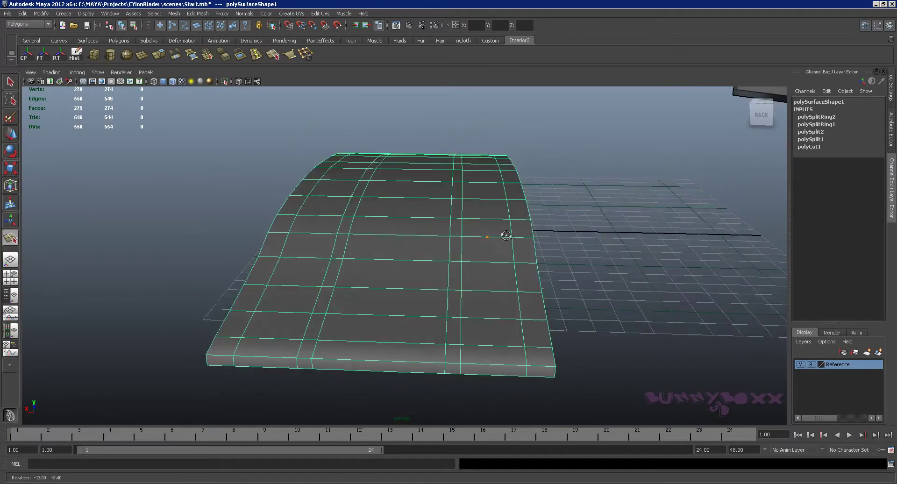
pyautogui.click(489, 290)
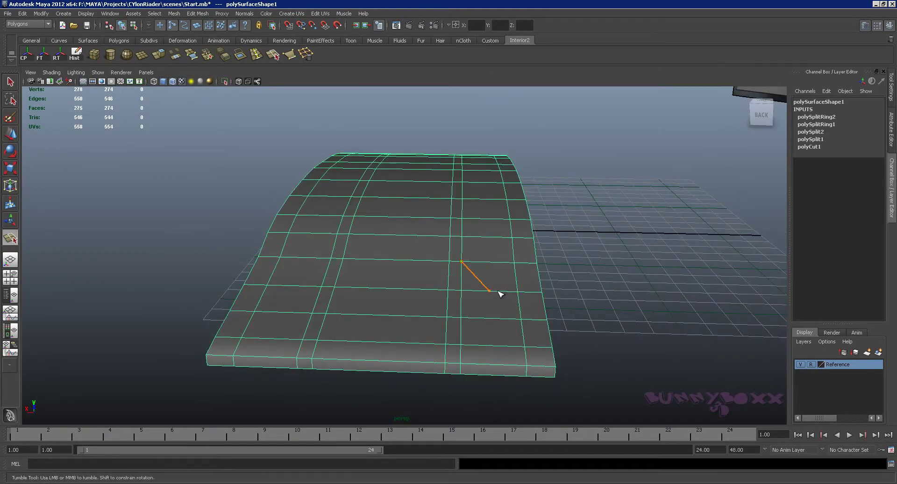
pyautogui.click(503, 318)
pyautogui.press('Return')
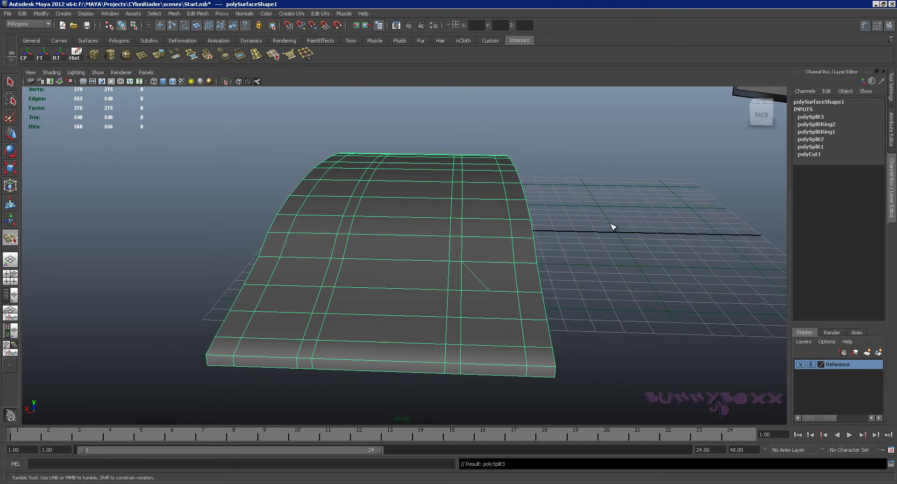
pyautogui.click(811, 117)
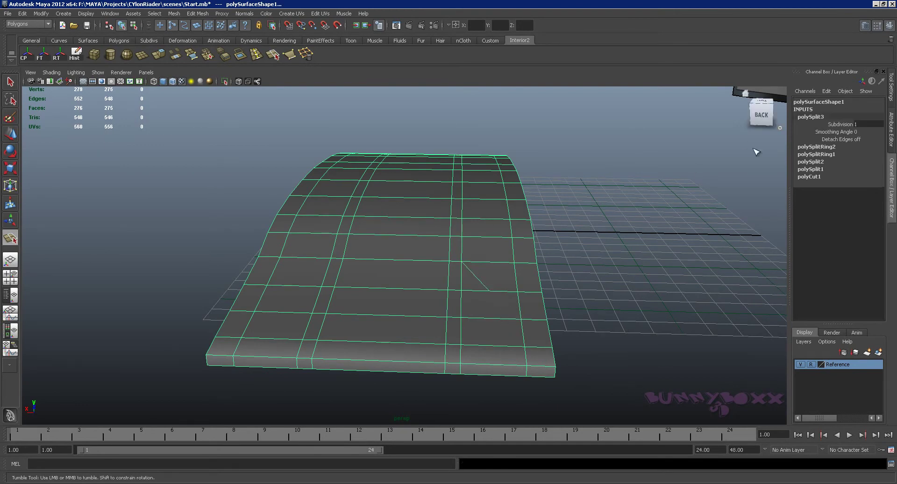
pyautogui.moveTo(657, 194)
pyautogui.keyDown('alt'); pyautogui.mouseDown()
pyautogui.moveTo(665, 201)
pyautogui.moveTo(542, 217)
pyautogui.mouseUp(); pyautogui.keyUp('alt')
pyautogui.hotkey('ctrl', 'z')
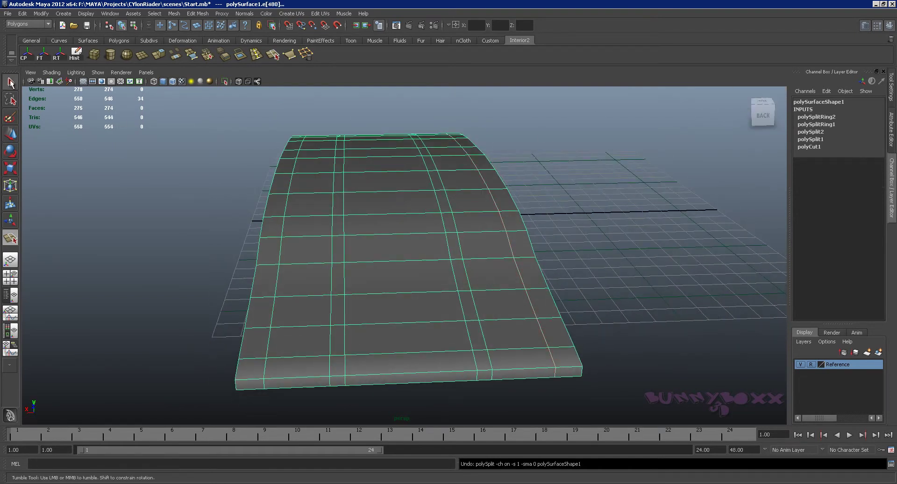
pyautogui.doubleClick(272, 56)
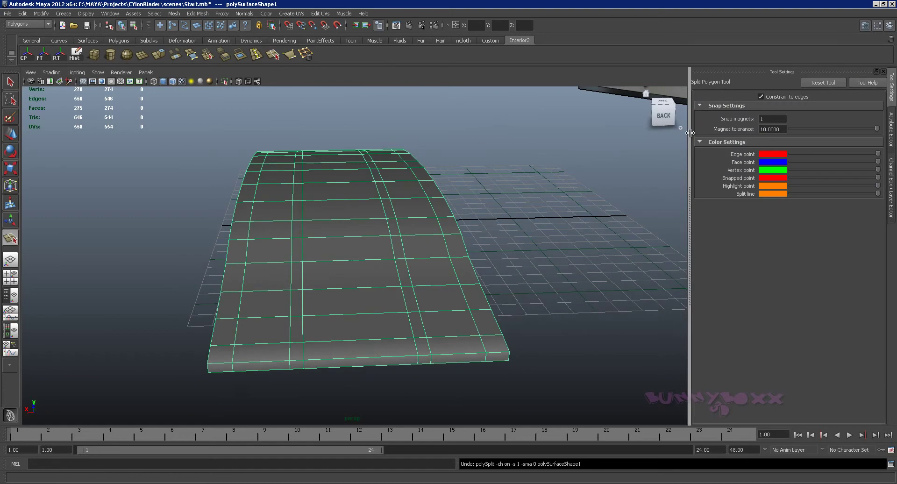
# Step: Set Snap magnets to 5, then test a split across the hull and undo it
pyautogui.click(764, 119)
pyautogui.write('2')
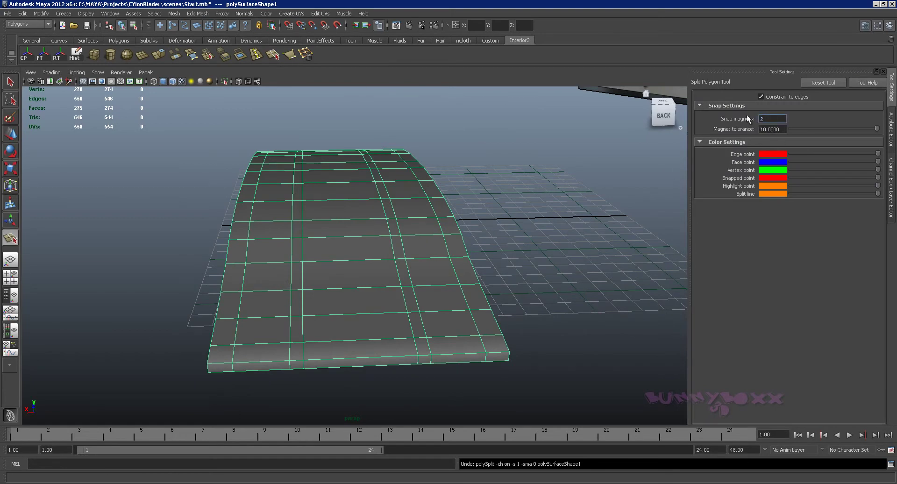
pyautogui.moveTo(489, 309)
pyautogui.keyDown('alt'); pyautogui.mouseDown()
pyautogui.moveTo(455, 296)
pyautogui.moveTo(461, 304)
pyautogui.mouseUp(); pyautogui.keyUp('alt')
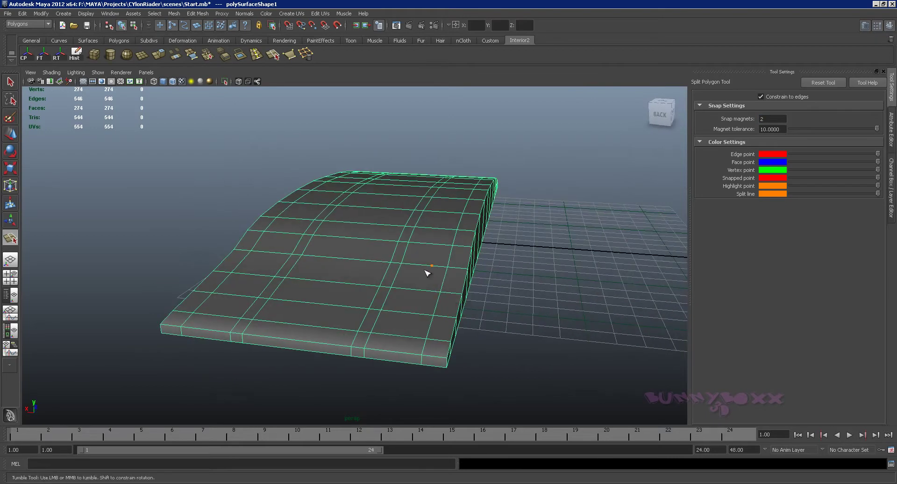
pyautogui.click(422, 292)
pyautogui.click(416, 313)
pyautogui.press('Return')
pyautogui.hotkey('ctrl', 'z')
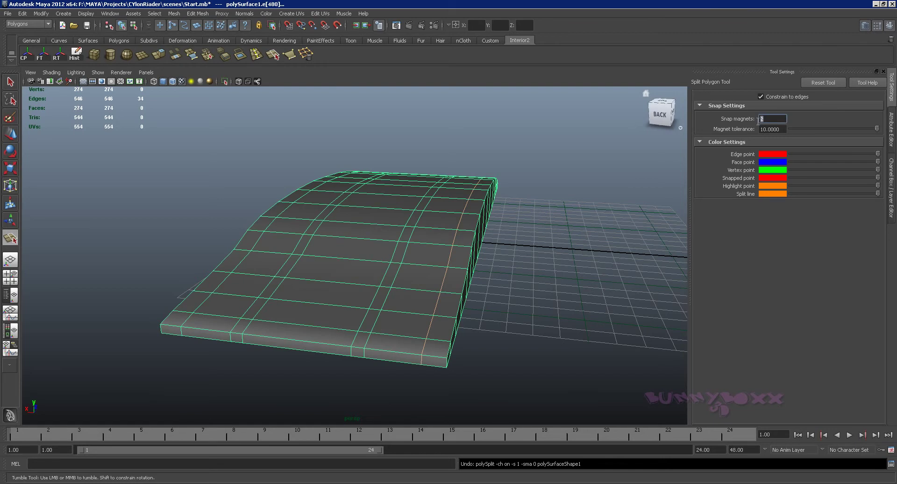
pyautogui.write('5')
pyautogui.keyDown('alt'); pyautogui.moveTo(495, 220); pyautogui.dragTo(523, 242); pyautogui.keyUp('alt')
pyautogui.keyDown('alt'); pyautogui.moveTo(522, 242); pyautogui.dragTo(526, 222, button='right'); pyautogui.keyUp('alt')
pyautogui.keyDown('alt'); pyautogui.moveTo(526, 222); pyautogui.dragTo(527, 228); pyautogui.keyUp('alt')
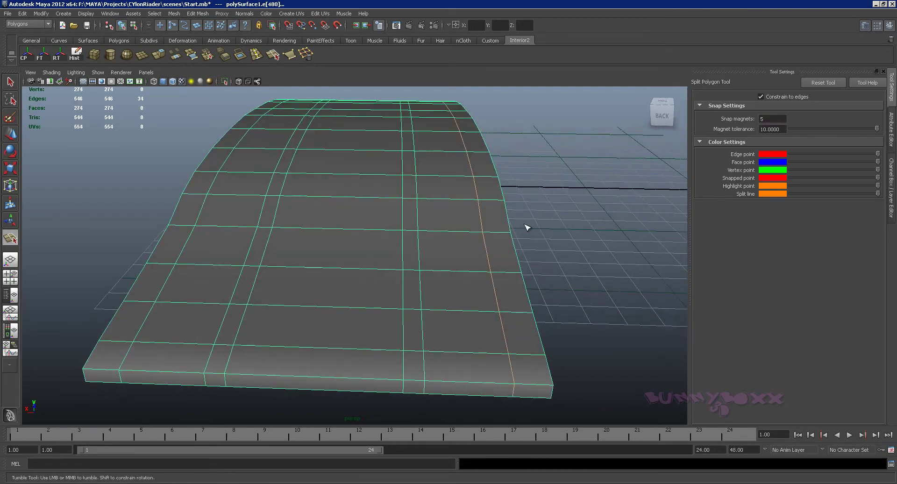
# Step: Start the first split path with points across the hull's top edges
pyautogui.click(418, 230)
pyautogui.moveTo(450, 264)
pyautogui.mouseDown()
pyautogui.moveTo(485, 278)
pyautogui.moveTo(439, 270)
pyautogui.moveTo(449, 274)
pyautogui.mouseUp()
pyautogui.click(468, 314)
pyautogui.moveTo(469, 313); pyautogui.dragTo(468, 314)
pyautogui.click(478, 348)
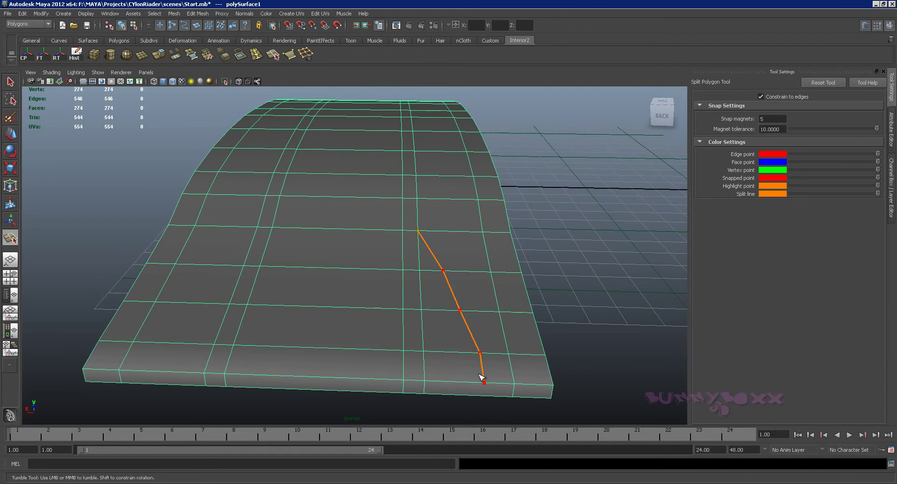
# Step: Continue the first split path across the hull's underside and commit it
pyautogui.moveTo(484, 365)
pyautogui.keyDown('alt'); pyautogui.mouseDown()
pyautogui.moveTo(486, 302)
pyautogui.moveTo(484, 310)
pyautogui.mouseUp(); pyautogui.keyUp('alt')
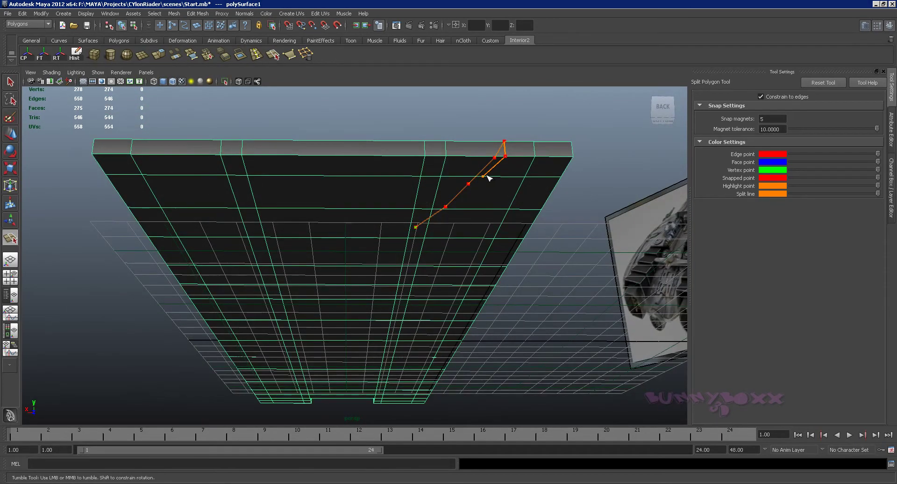
pyautogui.keyDown('alt'); pyautogui.moveTo(489, 179); pyautogui.dragTo(485, 144); pyautogui.keyUp('alt')
pyautogui.keyDown('alt'); pyautogui.moveTo(484, 141); pyautogui.dragTo(467, 242, button='middle'); pyautogui.keyUp('alt')
pyautogui.keyDown('alt'); pyautogui.moveTo(468, 241); pyautogui.dragTo(439, 156); pyautogui.keyUp('alt')
pyautogui.click(435, 150)
pyautogui.click(428, 210)
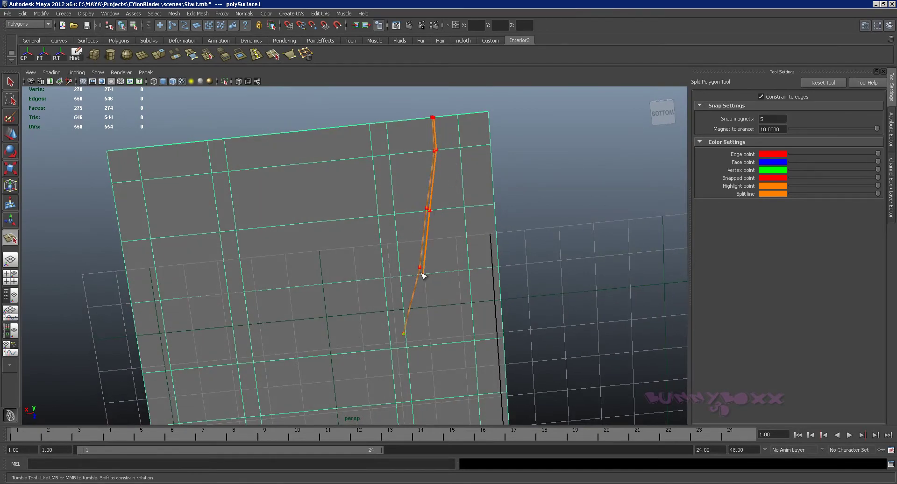
pyautogui.click(423, 274)
pyautogui.moveTo(424, 268)
pyautogui.keyDown('alt'); pyautogui.mouseDown()
pyautogui.moveTo(428, 416)
pyautogui.moveTo(403, 377)
pyautogui.mouseUp(); pyautogui.keyUp('alt')
pyautogui.press('Return')
# Step: Start a second split path running down across the hull's top surface edges
pyautogui.moveTo(424, 324)
pyautogui.keyDown('alt'); pyautogui.mouseDown()
pyautogui.moveTo(404, 256)
pyautogui.moveTo(372, 222)
pyautogui.moveTo(425, 292)
pyautogui.moveTo(418, 305)
pyautogui.moveTo(439, 311)
pyautogui.moveTo(422, 325)
pyautogui.moveTo(430, 314)
pyautogui.mouseUp(); pyautogui.keyUp('alt')
pyautogui.keyDown('alt'); pyautogui.moveTo(430, 314); pyautogui.dragTo(474, 281, button='middle'); pyautogui.keyUp('alt')
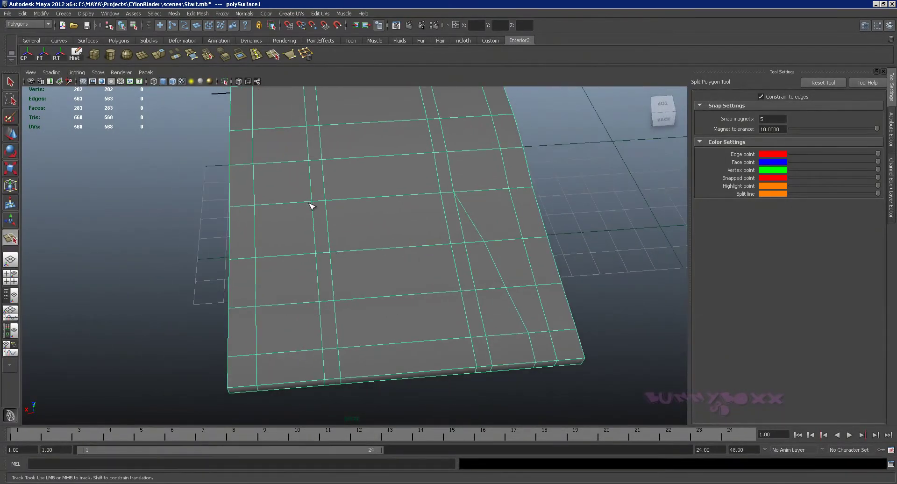
pyautogui.click(312, 201)
pyautogui.click(296, 254)
pyautogui.click(287, 304)
pyautogui.click(277, 381)
pyautogui.moveTo(290, 361)
pyautogui.keyDown('alt'); pyautogui.mouseDown()
pyautogui.moveTo(289, 281)
pyautogui.moveTo(293, 296)
pyautogui.mouseUp(); pyautogui.keyUp('alt')
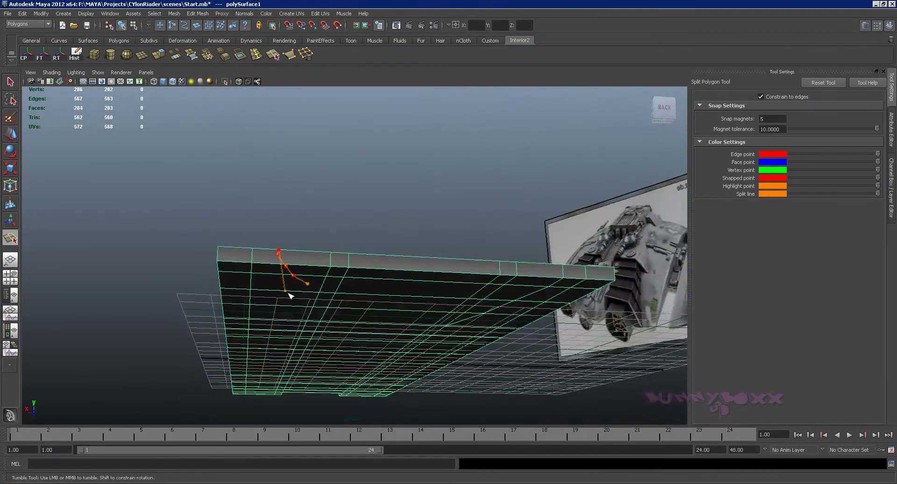
# Step: Finish the second split path on the underside, commit it, and switch to vertex selection
pyautogui.keyDown('alt'); pyautogui.moveTo(278, 265); pyautogui.dragTo(274, 220); pyautogui.keyUp('alt')
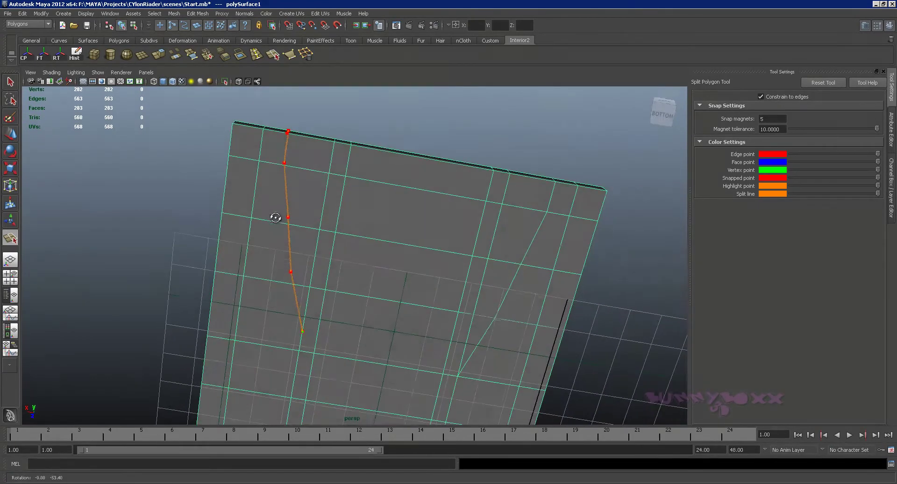
pyautogui.click(283, 164)
pyautogui.click(287, 224)
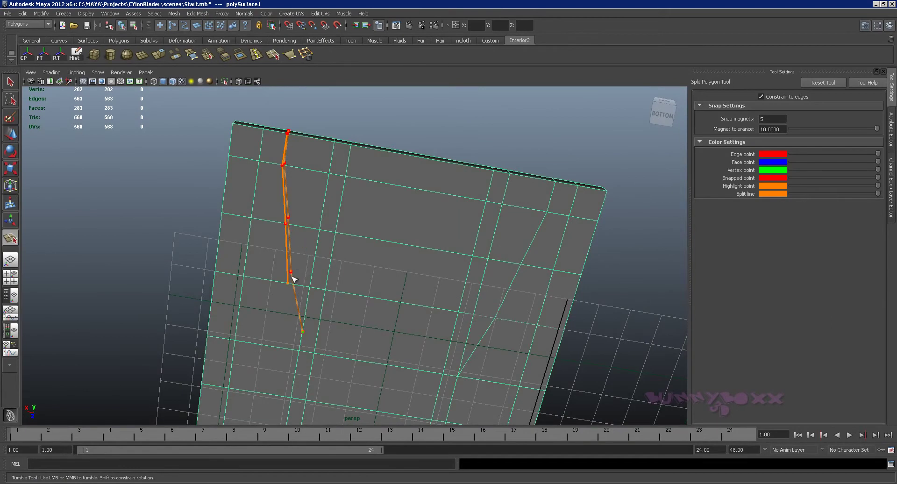
pyautogui.click(299, 352)
pyautogui.press('Return')
pyautogui.moveTo(300, 354)
pyautogui.keyDown('alt'); pyautogui.mouseDown()
pyautogui.moveTo(357, 281)
pyautogui.moveTo(381, 316)
pyautogui.moveTo(348, 351)
pyautogui.mouseUp(); pyautogui.keyUp('alt')
pyautogui.press('q')
pyautogui.moveTo(233, 180)
pyautogui.keyDown('alt'); pyautogui.mouseDown()
pyautogui.moveTo(450, 243)
pyautogui.moveTo(453, 219)
pyautogui.moveTo(476, 212)
pyautogui.moveTo(490, 281)
pyautogui.mouseUp(); pyautogui.keyUp('alt')
pyautogui.press('F9')
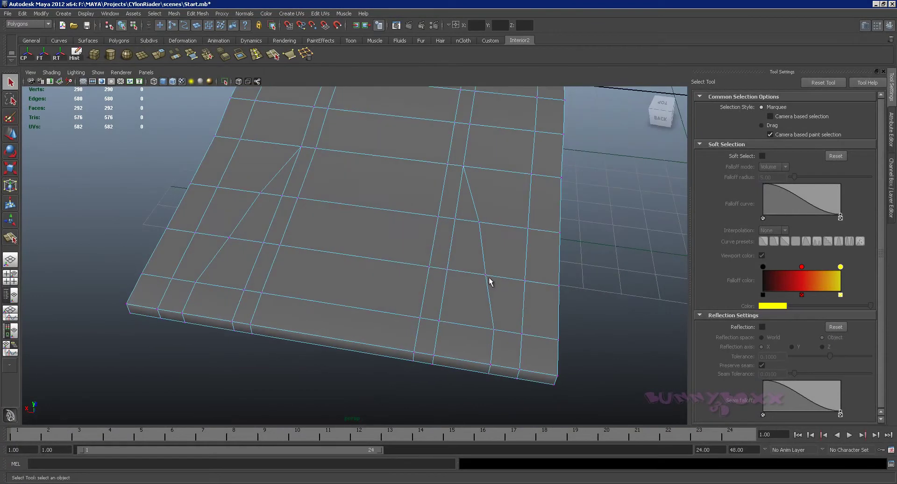
# Step: Slide the first notch vertices along the surface with the Move tool set to Normal
pyautogui.click(486, 277)
pyautogui.press('w')
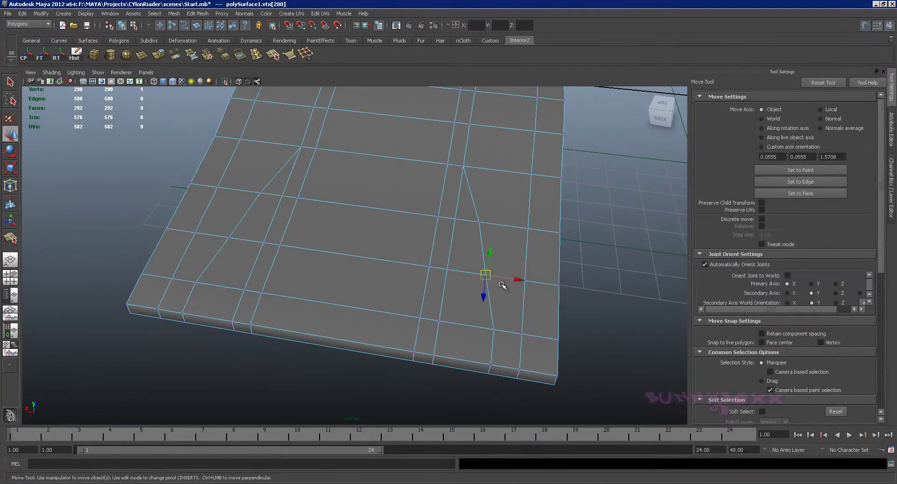
pyautogui.scroll(2, 503, 287)
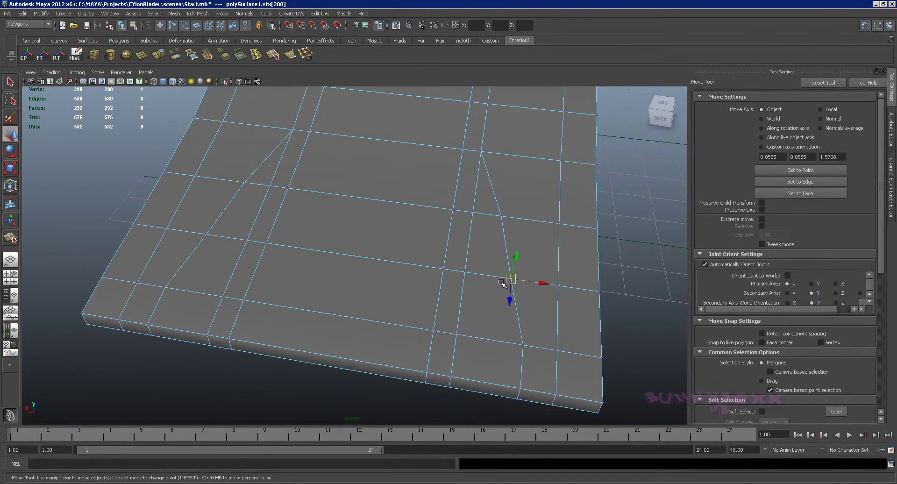
pyautogui.click(823, 111)
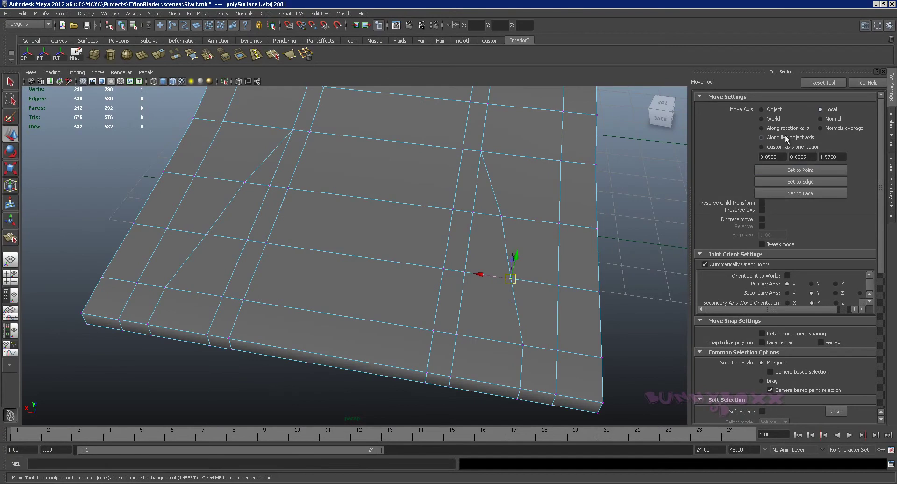
pyautogui.click(821, 119)
pyautogui.moveTo(550, 281); pyautogui.dragTo(536, 282)
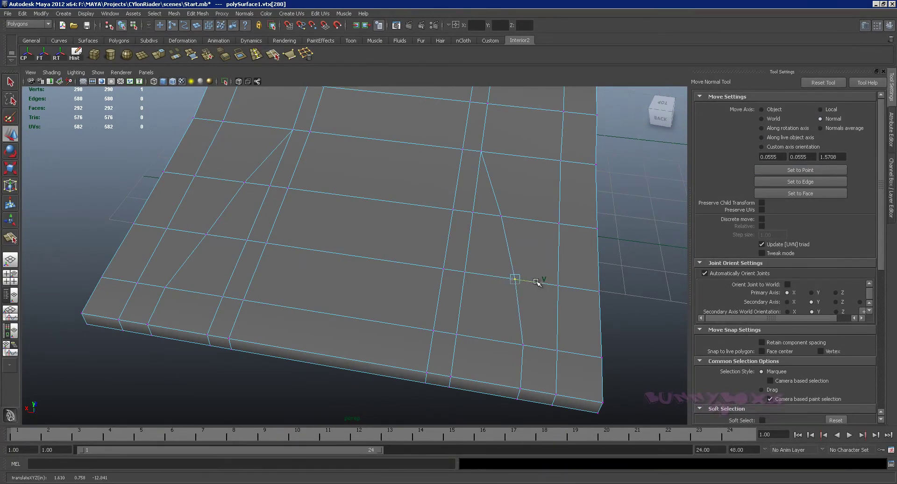
pyautogui.keyDown('alt'); pyautogui.moveTo(481, 274); pyautogui.dragTo(444, 250); pyautogui.keyUp('alt')
pyautogui.click(199, 286)
pyautogui.moveTo(218, 284); pyautogui.dragTo(214, 284)
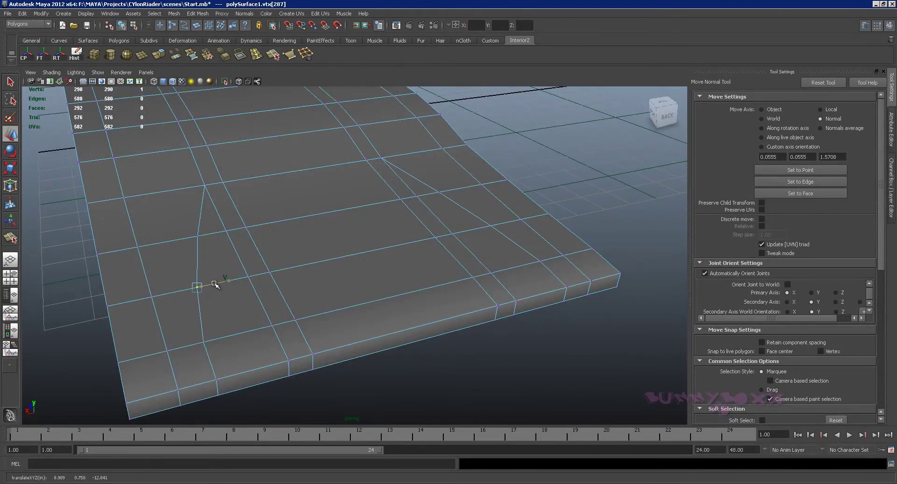
# Step: Nudge the remaining notch-line and front-edge vertices slightly along their edges
pyautogui.moveTo(330, 291)
pyautogui.keyDown('alt'); pyautogui.mouseDown()
pyautogui.moveTo(301, 275)
pyautogui.moveTo(417, 241)
pyautogui.moveTo(335, 225)
pyautogui.moveTo(531, 137)
pyautogui.mouseUp(); pyautogui.keyUp('alt')
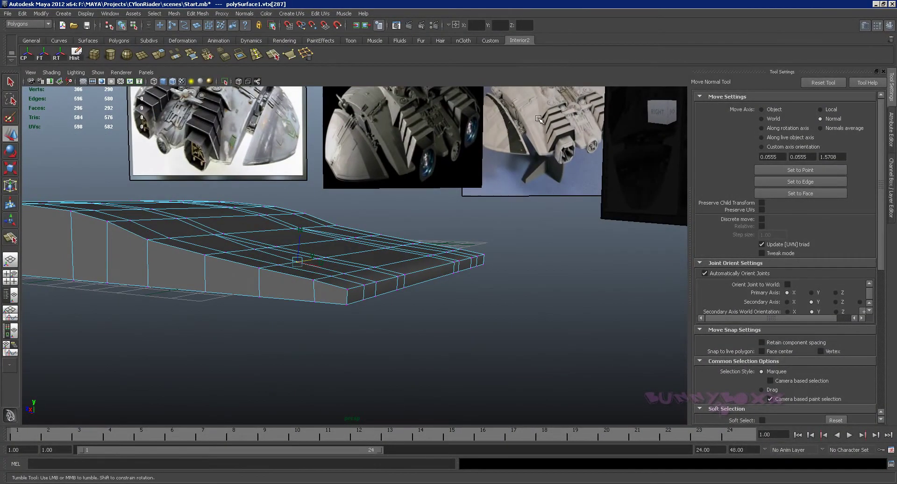
pyautogui.moveTo(369, 196)
pyautogui.keyDown('alt'); pyautogui.mouseDown()
pyautogui.moveTo(361, 205)
pyautogui.moveTo(344, 198)
pyautogui.moveTo(421, 185)
pyautogui.moveTo(356, 216)
pyautogui.mouseUp(); pyautogui.keyUp('alt')
pyautogui.keyDown('alt'); pyautogui.moveTo(357, 216); pyautogui.dragTo(304, 280, button='right'); pyautogui.keyUp('alt')
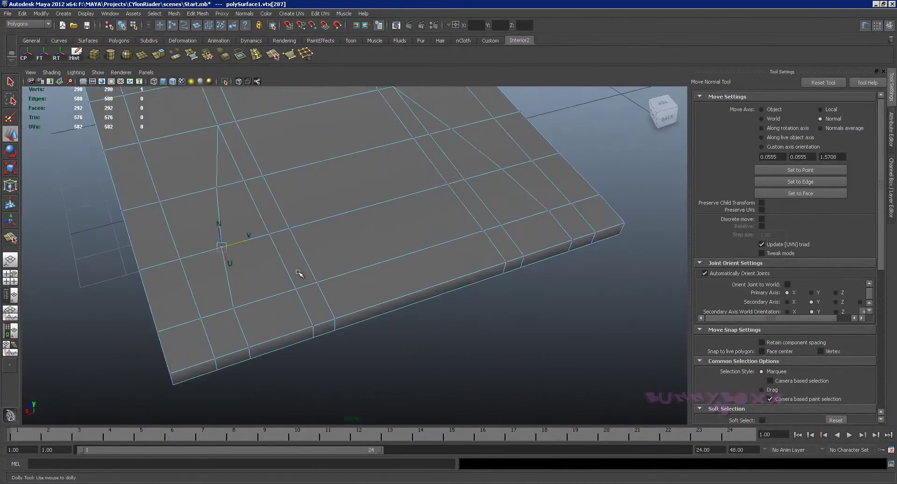
pyautogui.moveTo(247, 303); pyautogui.dragTo(246, 303)
pyautogui.click(248, 348)
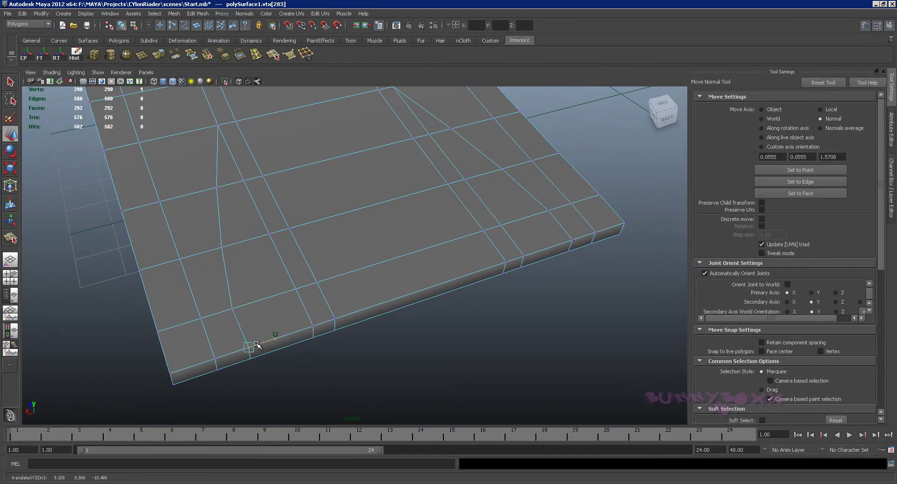
pyautogui.keyDown('alt'); pyautogui.moveTo(448, 285); pyautogui.dragTo(587, 233); pyautogui.keyUp('alt')
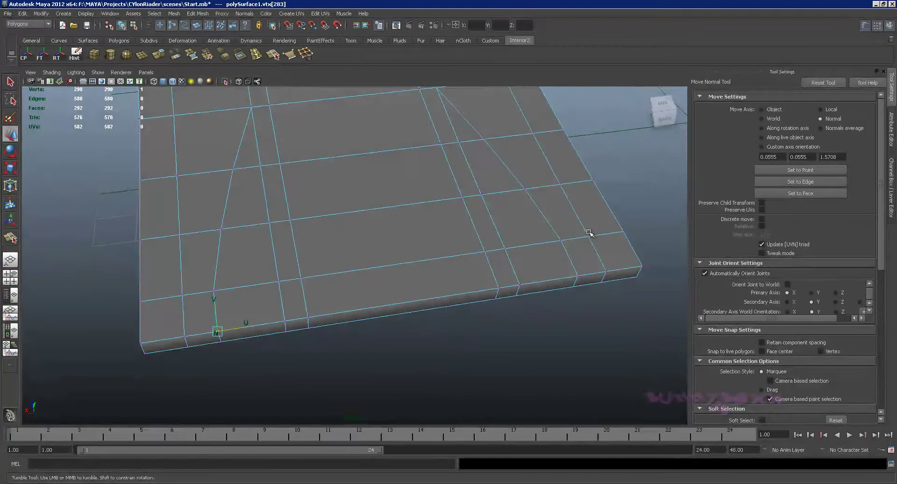
pyautogui.moveTo(518, 260)
pyautogui.keyDown('alt'); pyautogui.mouseDown()
pyautogui.moveTo(519, 240)
pyautogui.moveTo(464, 227)
pyautogui.moveTo(511, 234)
pyautogui.moveTo(488, 245)
pyautogui.moveTo(559, 248)
pyautogui.mouseUp(); pyautogui.keyUp('alt')
pyautogui.click(563, 242)
pyautogui.moveTo(432, 242)
pyautogui.mouseDown(button='right')
pyautogui.moveTo(451, 245)
pyautogui.moveTo(396, 294)
pyautogui.moveTo(377, 294)
pyautogui.mouseUp(button='right')
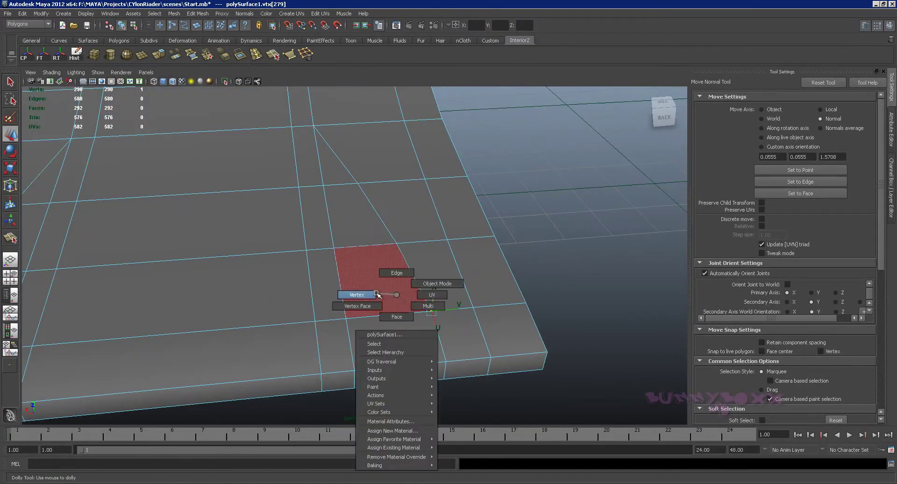
pyautogui.moveTo(458, 306); pyautogui.dragTo(453, 308)
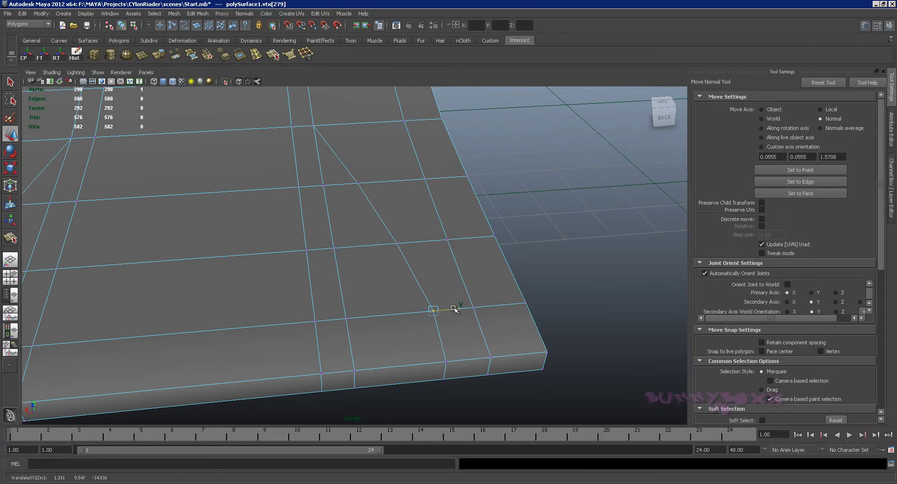
pyautogui.click(445, 364)
pyautogui.keyDown('alt'); pyautogui.moveTo(469, 360); pyautogui.dragTo(464, 299); pyautogui.keyUp('alt')
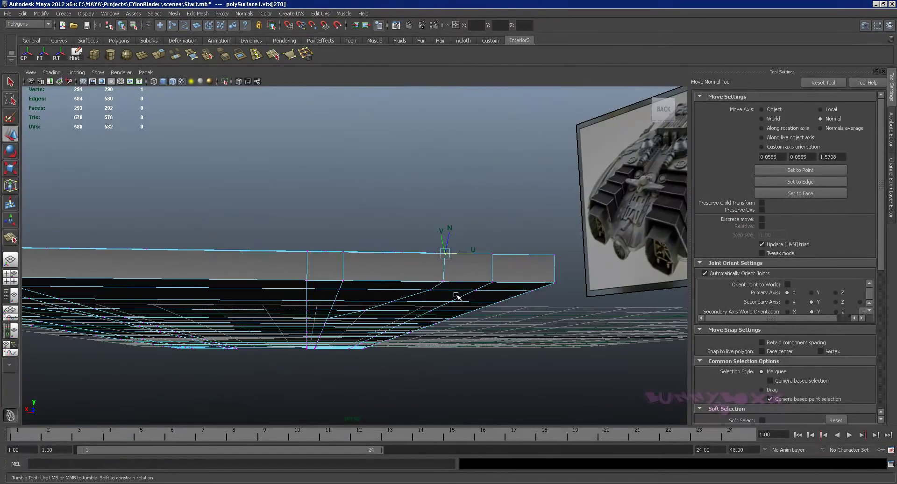
pyautogui.click(444, 282)
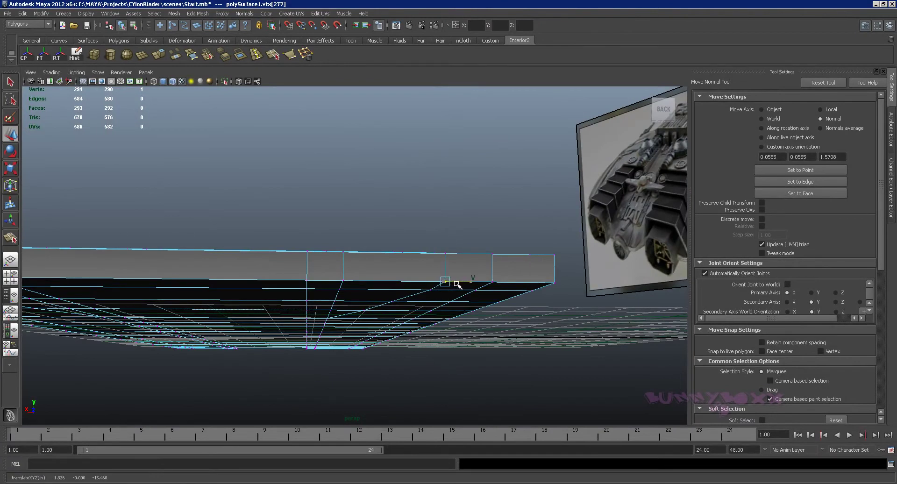
pyautogui.moveTo(469, 262)
pyautogui.keyDown('alt'); pyautogui.mouseDown()
pyautogui.moveTo(464, 277)
pyautogui.moveTo(415, 301)
pyautogui.moveTo(477, 279)
pyautogui.mouseUp(); pyautogui.keyUp('alt')
# Step: Split a new edge loop lengthwise across the hull slab
pyautogui.moveTo(352, 244); pyautogui.dragTo(355, 232, button='right')
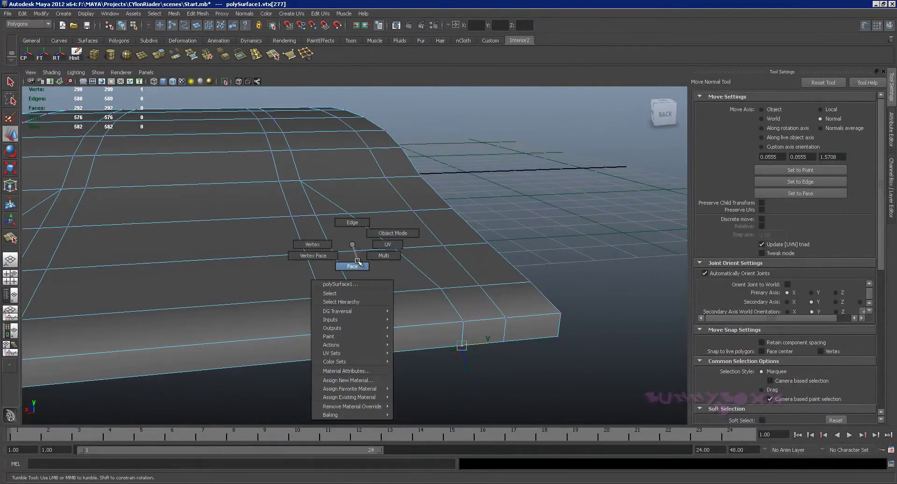
pyautogui.click(242, 259)
pyautogui.keyDown('shift'); pyautogui.moveTo(242, 258); pyautogui.dragTo(281, 323, button='right'); pyautogui.keyUp('shift')
pyautogui.scroll(-3, 291, 280)
# Step: Marquee-select one half of the hull's faces and delete them
pyautogui.keyDown('alt'); pyautogui.moveTo(280, 323); pyautogui.dragTo(412, 300); pyautogui.keyUp('alt')
pyautogui.press('F11')
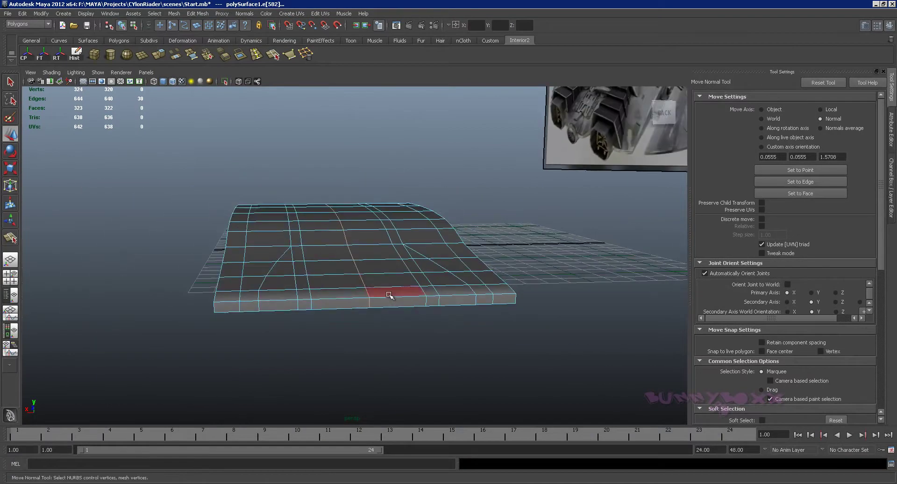
pyautogui.moveTo(190, 144)
pyautogui.mouseDown()
pyautogui.moveTo(315, 354)
pyautogui.moveTo(316, 318)
pyautogui.moveTo(436, 297)
pyautogui.moveTo(447, 311)
pyautogui.mouseUp()
pyautogui.moveTo(320, 300)
pyautogui.keyDown('alt'); pyautogui.mouseDown()
pyautogui.moveTo(147, 311)
pyautogui.moveTo(262, 325)
pyautogui.moveTo(477, 325)
pyautogui.moveTo(507, 250)
pyautogui.moveTo(494, 305)
pyautogui.moveTo(453, 240)
pyautogui.moveTo(428, 224)
pyautogui.moveTo(423, 242)
pyautogui.mouseUp(); pyautogui.keyUp('alt')
pyautogui.press('Delete')
# Step: Return to object mode, select the remaining half sheet, and view it from below
pyautogui.scroll(3, 358, 230)
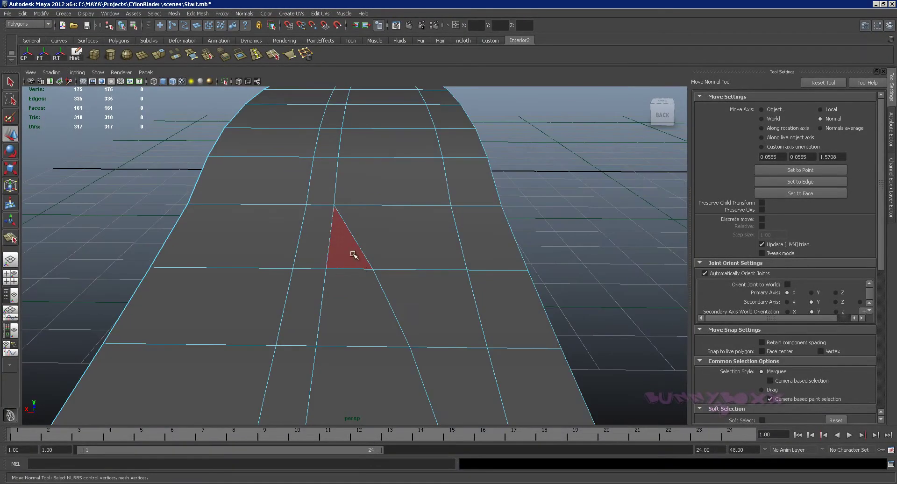
pyautogui.scroll(-3, 405, 339)
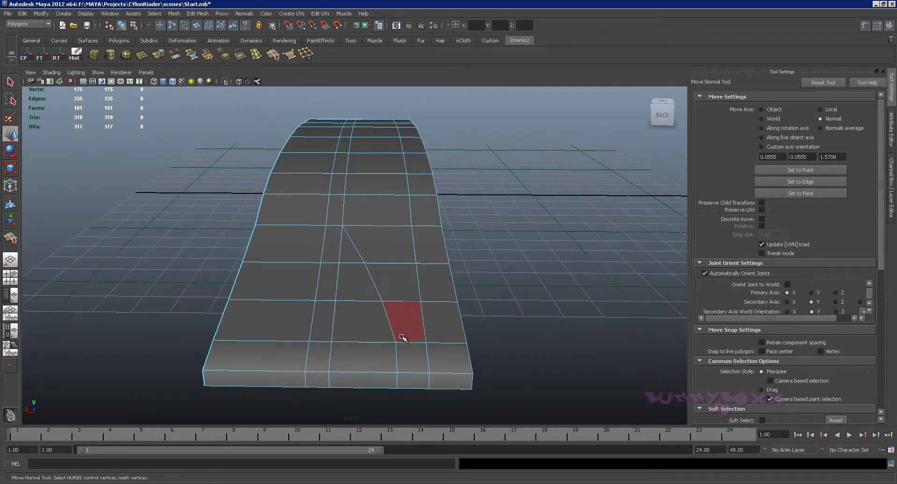
pyautogui.moveTo(369, 289); pyautogui.dragTo(399, 284, button='right')
pyautogui.click(372, 281)
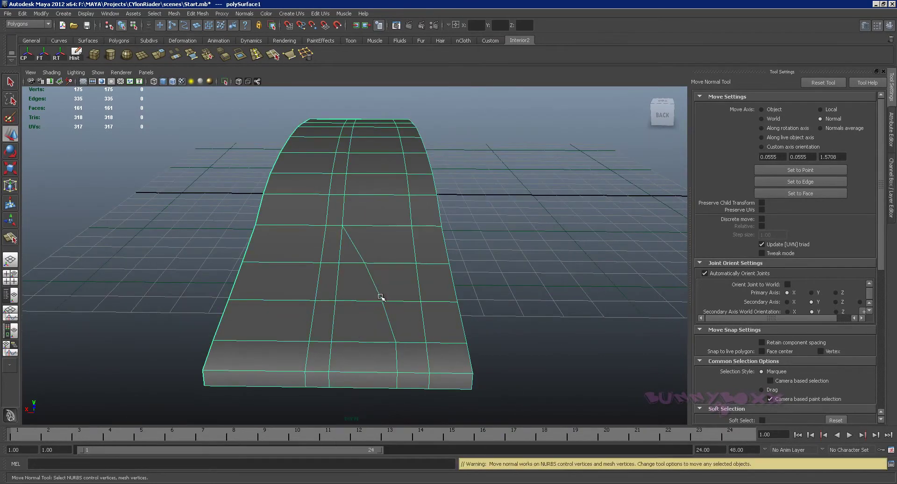
pyautogui.keyDown('alt'); pyautogui.moveTo(373, 280); pyautogui.dragTo(390, 301); pyautogui.keyUp('alt')
pyautogui.moveTo(390, 301); pyautogui.dragTo(431, 278, button='right')
pyautogui.moveTo(430, 281)
pyautogui.keyDown('alt'); pyautogui.mouseDown()
pyautogui.moveTo(427, 243)
pyautogui.moveTo(415, 274)
pyautogui.mouseUp(); pyautogui.keyUp('alt')
# Step: Slide the notch vertices and the next front vertex right along their edges
pyautogui.click(379, 216)
pyautogui.click(396, 215)
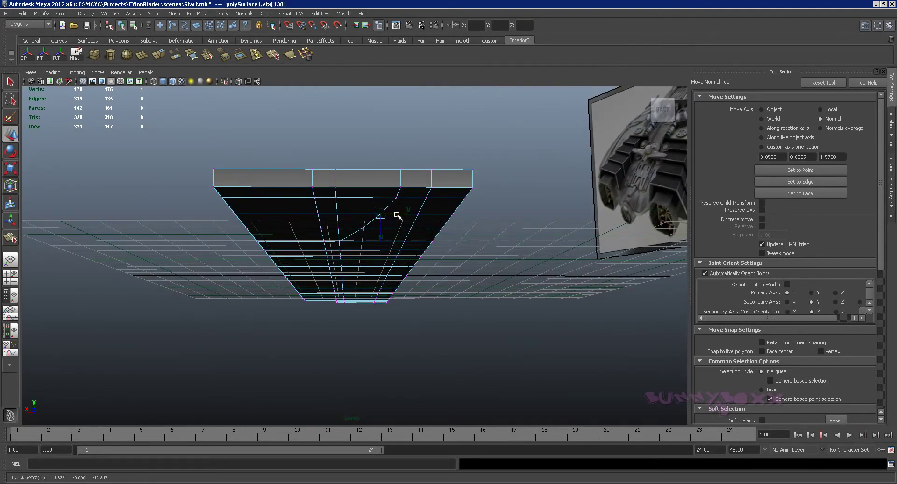
pyautogui.keyDown('alt'); pyautogui.moveTo(398, 216); pyautogui.dragTo(405, 240); pyautogui.keyUp('alt')
pyautogui.keyDown('alt'); pyautogui.moveTo(405, 247); pyautogui.dragTo(413, 270, button='right'); pyautogui.keyUp('alt')
pyautogui.keyDown('alt'); pyautogui.moveTo(413, 271); pyautogui.dragTo(371, 254); pyautogui.keyUp('alt')
pyautogui.click(370, 253)
pyautogui.moveTo(366, 286); pyautogui.dragTo(385, 287, button='middle')
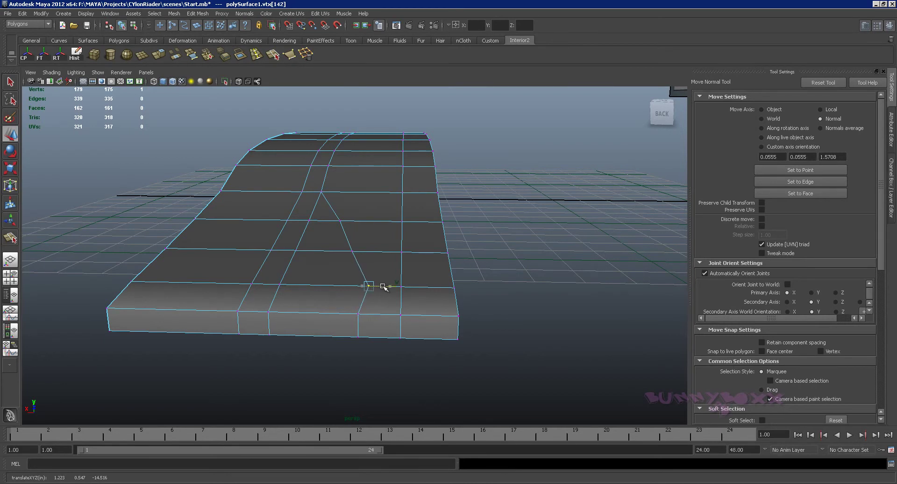
pyautogui.click(353, 253)
pyautogui.moveTo(352, 253); pyautogui.dragTo(375, 251, button='middle')
pyautogui.click(360, 315)
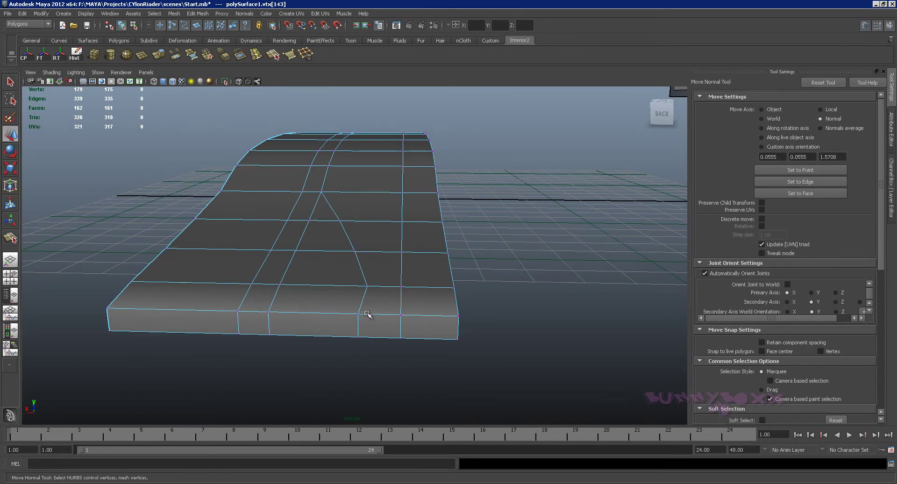
pyautogui.click(370, 315)
pyautogui.moveTo(369, 315); pyautogui.dragTo(373, 314, button='middle')
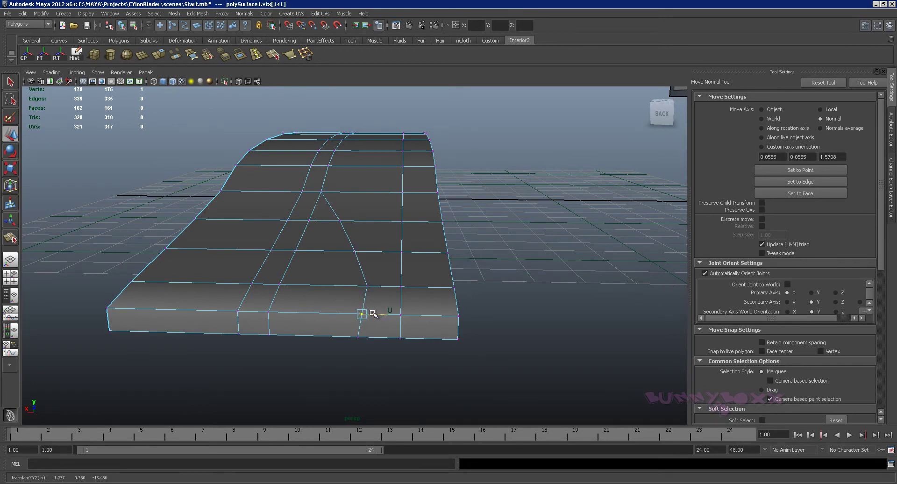
# Step: Adjust the bottom-edge and underside vertices at the front of the half hull
pyautogui.click(358, 336)
pyautogui.moveTo(372, 336)
pyautogui.keyDown('alt'); pyautogui.mouseDown()
pyautogui.moveTo(403, 295)
pyautogui.moveTo(457, 300)
pyautogui.mouseUp(); pyautogui.keyUp('alt')
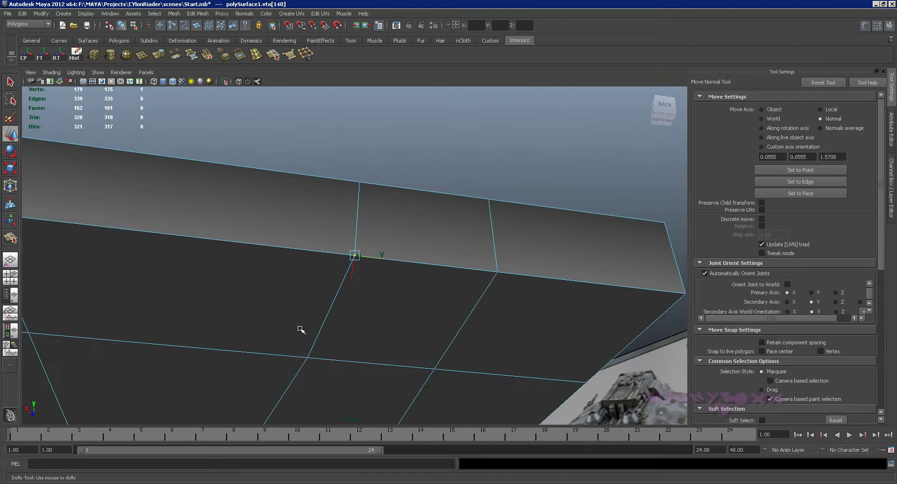
pyautogui.keyDown('alt'); pyautogui.moveTo(427, 293); pyautogui.dragTo(350, 286, button='middle'); pyautogui.keyUp('alt')
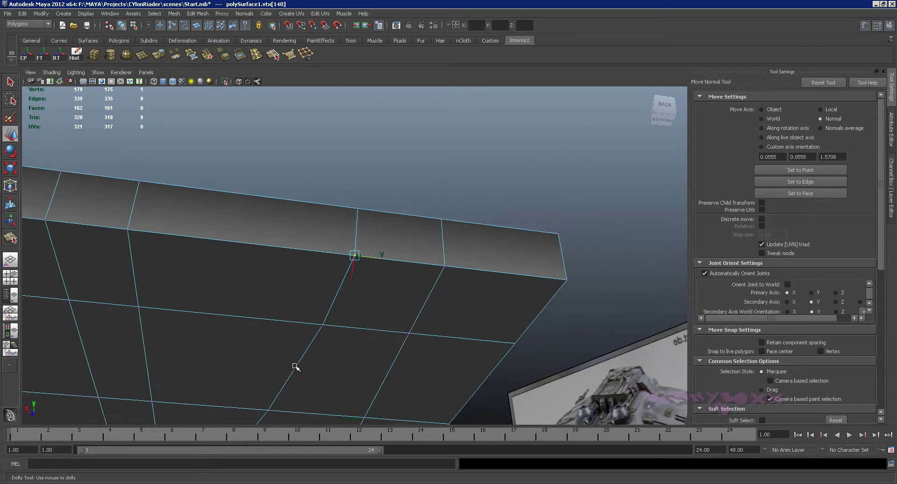
pyautogui.click(368, 263)
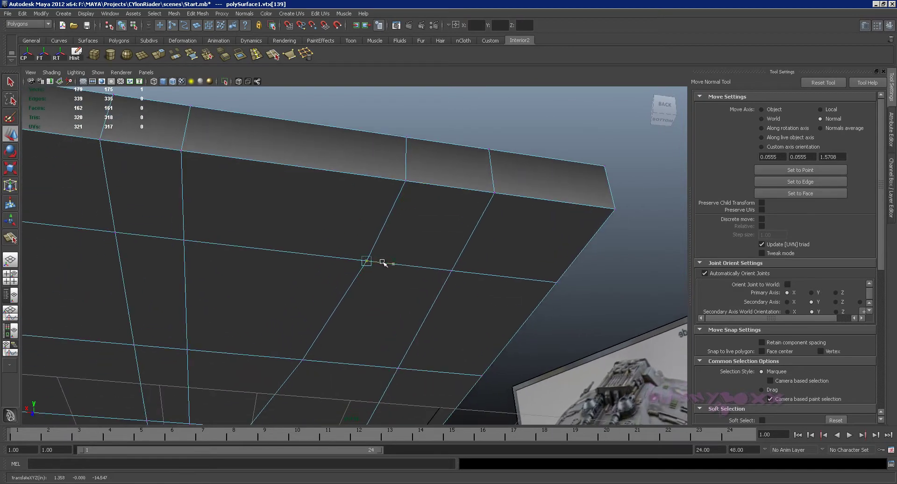
pyautogui.keyDown('alt'); pyautogui.moveTo(384, 263); pyautogui.dragTo(313, 320, button='right'); pyautogui.keyUp('alt')
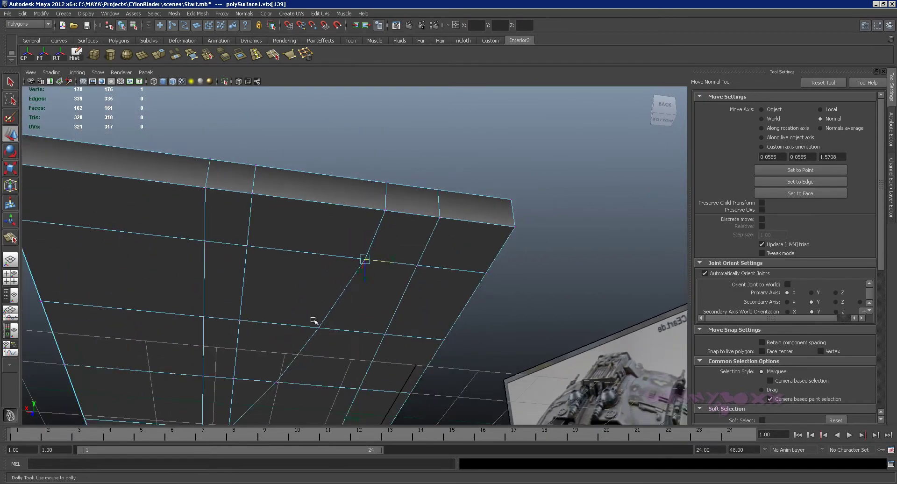
pyautogui.click(276, 383)
pyautogui.keyDown('alt'); pyautogui.moveTo(281, 383); pyautogui.dragTo(304, 361); pyautogui.keyUp('alt')
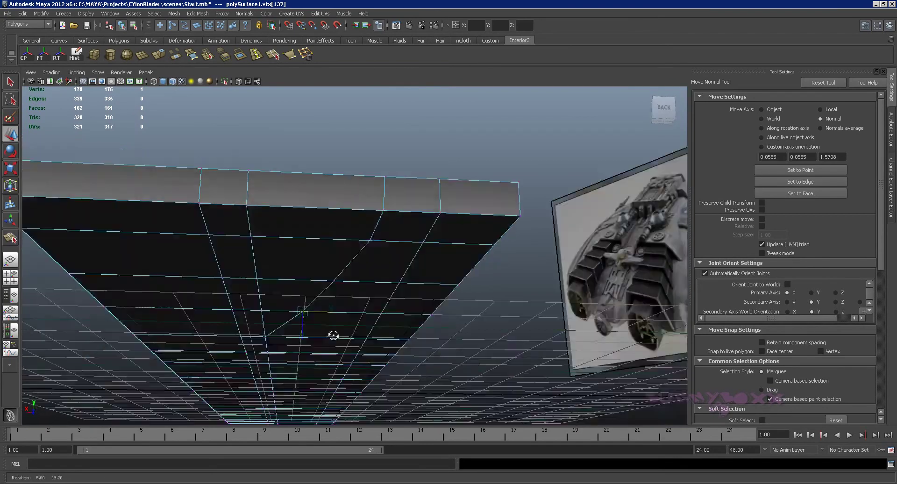
pyautogui.keyDown('alt'); pyautogui.moveTo(305, 361); pyautogui.dragTo(391, 361, button='middle'); pyautogui.keyUp('alt')
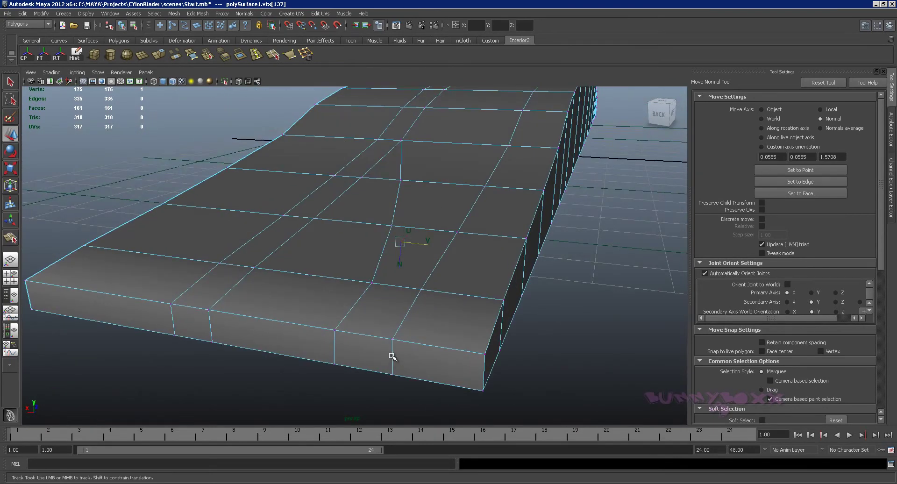
pyautogui.keyDown('alt'); pyautogui.moveTo(392, 356); pyautogui.dragTo(355, 310); pyautogui.keyUp('alt')
# Step: Leave vertex mode and frame the whole half hull to review its curved side
pyautogui.moveTo(338, 262); pyautogui.dragTo(356, 285, button='right')
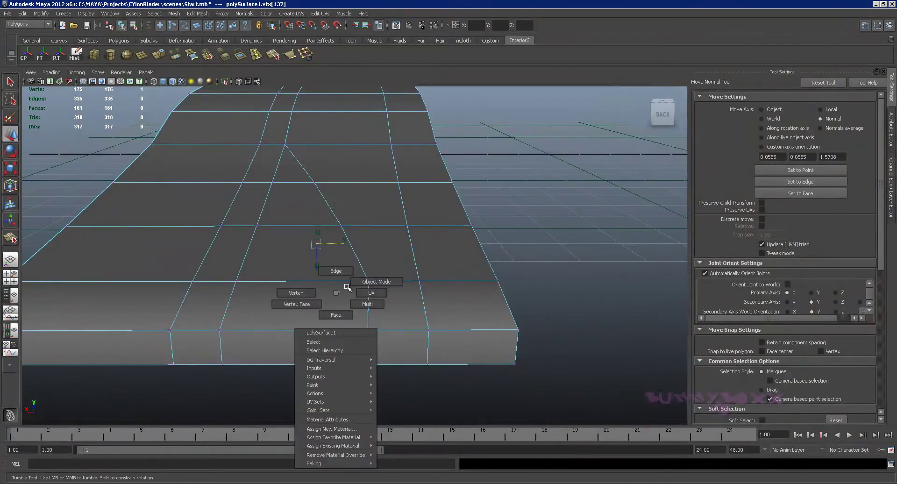
pyautogui.press('a')
pyautogui.keyDown('alt'); pyautogui.moveTo(379, 300); pyautogui.dragTo(407, 313); pyautogui.keyUp('alt')
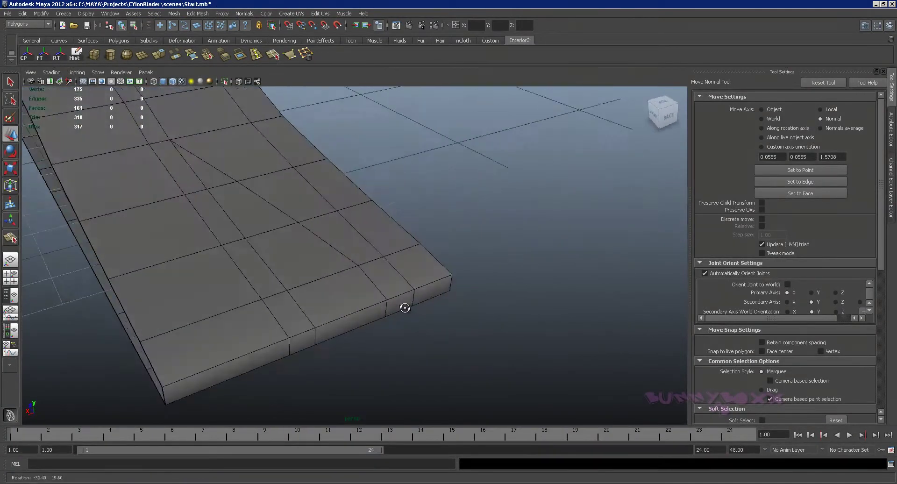
pyautogui.keyDown('alt'); pyautogui.moveTo(407, 313); pyautogui.dragTo(409, 286, button='right'); pyautogui.keyUp('alt')
pyautogui.keyDown('alt'); pyautogui.moveTo(409, 287); pyautogui.dragTo(447, 316); pyautogui.keyUp('alt')
# Step: Mirror the half hull across +X, undoing an initial wrong mirror
pyautogui.click(382, 305)
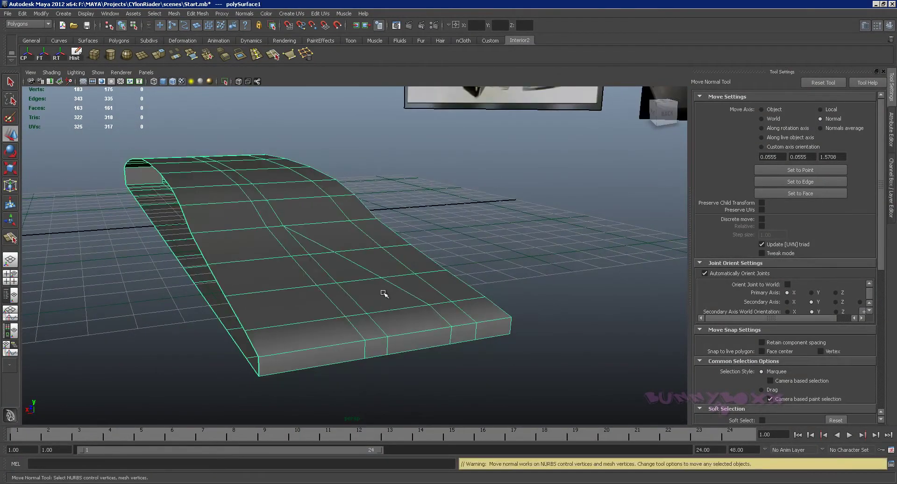
pyautogui.keyDown('shift'); pyautogui.rightClick(383, 293); pyautogui.keyUp('shift')
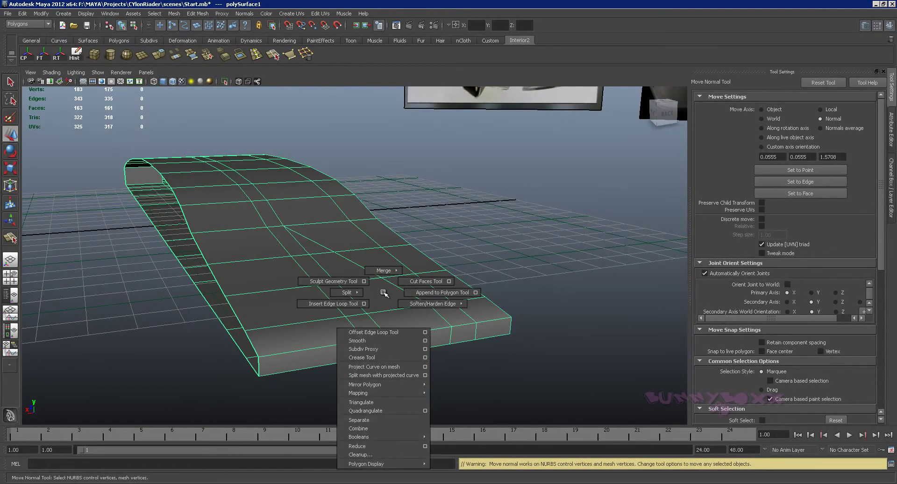
pyautogui.click(445, 393)
pyautogui.hotkey('ctrl', 'z')
pyautogui.keyDown('shift'); pyautogui.rightClick(390, 318); pyautogui.keyUp('shift')
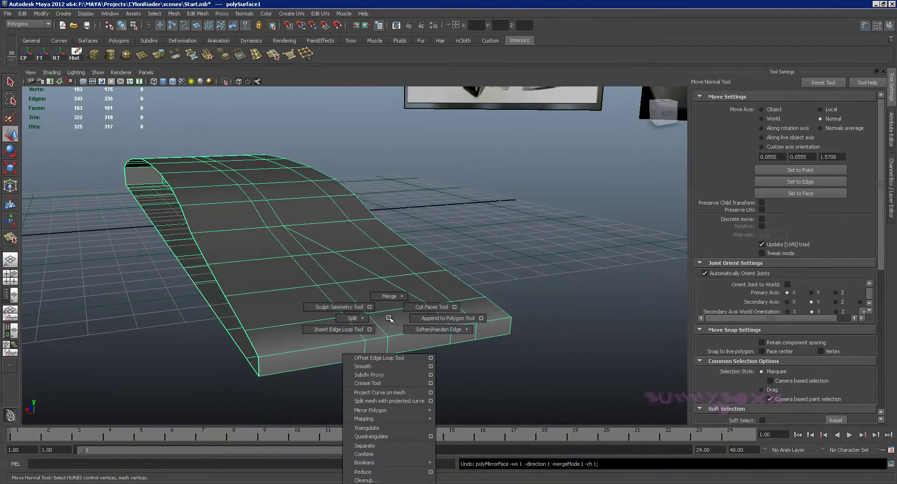
pyautogui.moveTo(371, 411)
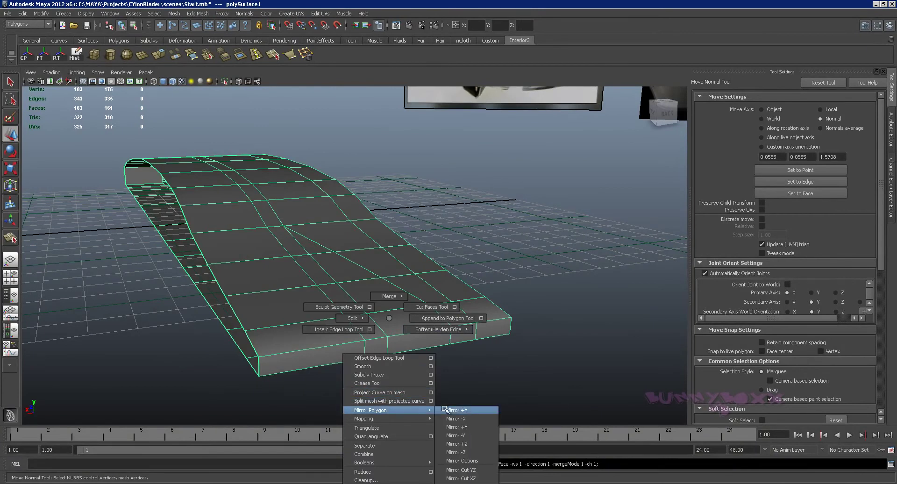
pyautogui.click(447, 410)
# Step: Inspect the mirrored hull and select the whole full mesh
pyautogui.moveTo(400, 332)
pyautogui.keyDown('alt'); pyautogui.mouseDown()
pyautogui.moveTo(315, 304)
pyautogui.moveTo(445, 309)
pyautogui.mouseUp(); pyautogui.keyUp('alt')
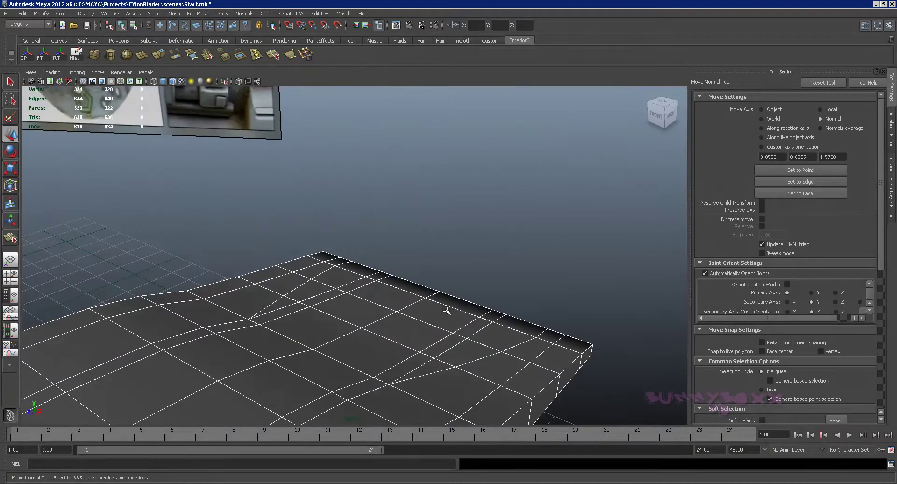
pyautogui.rightClick(411, 326)
pyautogui.moveTo(428, 341)
pyautogui.keyDown('alt'); pyautogui.mouseDown()
pyautogui.moveTo(340, 332)
pyautogui.moveTo(519, 252)
pyautogui.moveTo(435, 332)
pyautogui.moveTo(376, 324)
pyautogui.moveTo(360, 298)
pyautogui.moveTo(405, 314)
pyautogui.mouseUp(); pyautogui.keyUp('alt')
pyautogui.scroll(3, 385, 319)
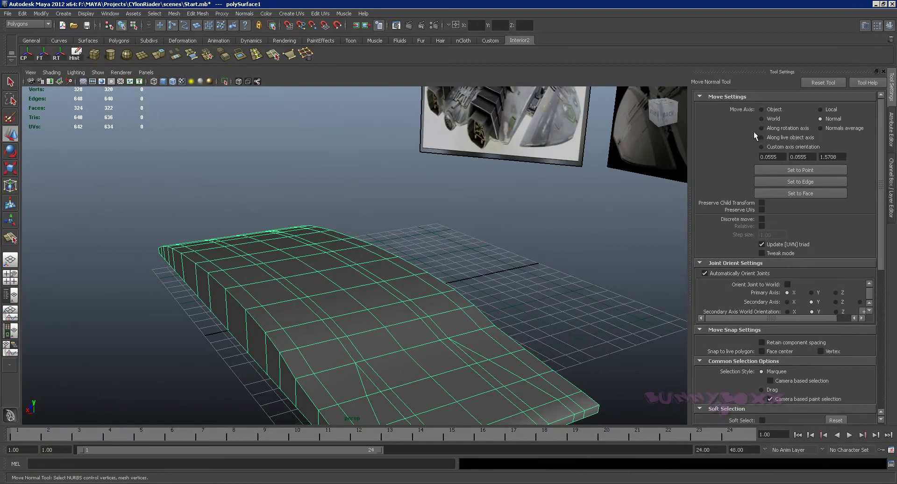
# Step: Show the Channel Box and delete the hull's construction history
pyautogui.click(763, 110)
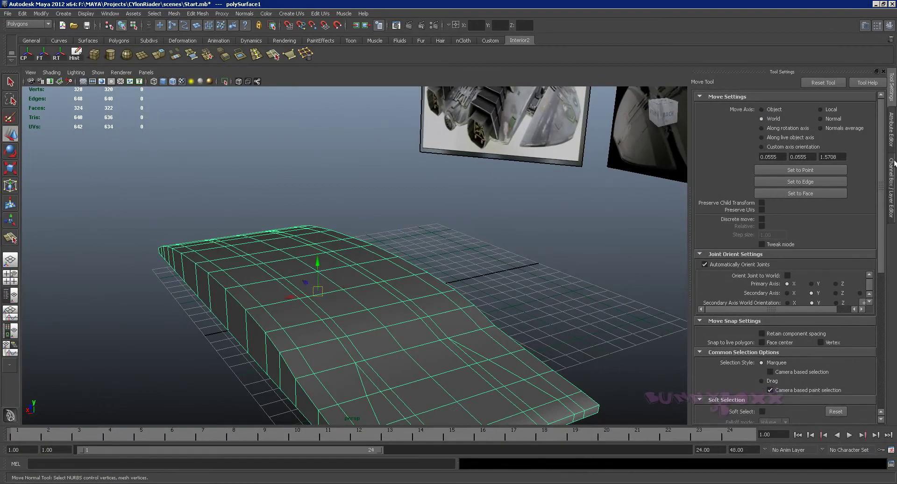
pyautogui.click(892, 187)
pyautogui.keyDown('alt'); pyautogui.moveTo(597, 242); pyautogui.dragTo(529, 244); pyautogui.keyUp('alt')
pyautogui.rightClick(409, 297)
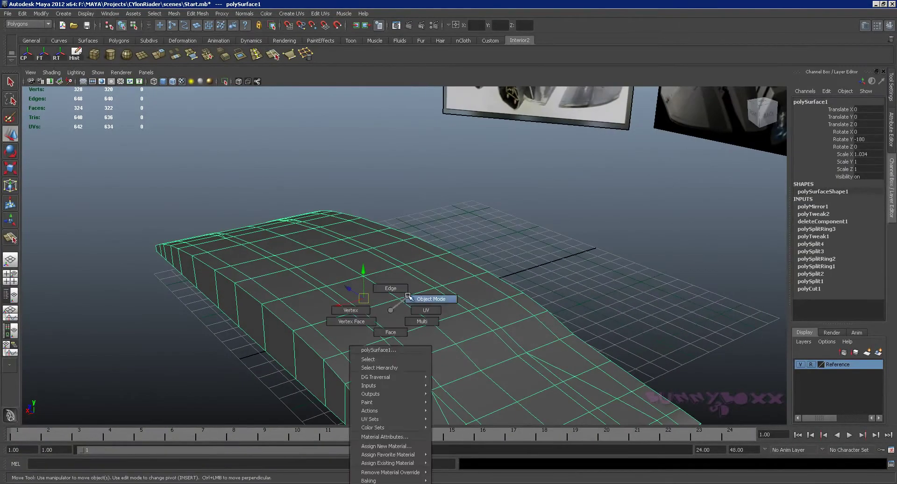
pyautogui.click(75, 53)
# Step: Select the row of faces in front of the notch, then return to object mode
pyautogui.moveTo(246, 217)
pyautogui.keyDown('alt'); pyautogui.mouseDown()
pyautogui.moveTo(256, 234)
pyautogui.moveTo(247, 239)
pyautogui.moveTo(381, 236)
pyautogui.mouseUp(); pyautogui.keyUp('alt')
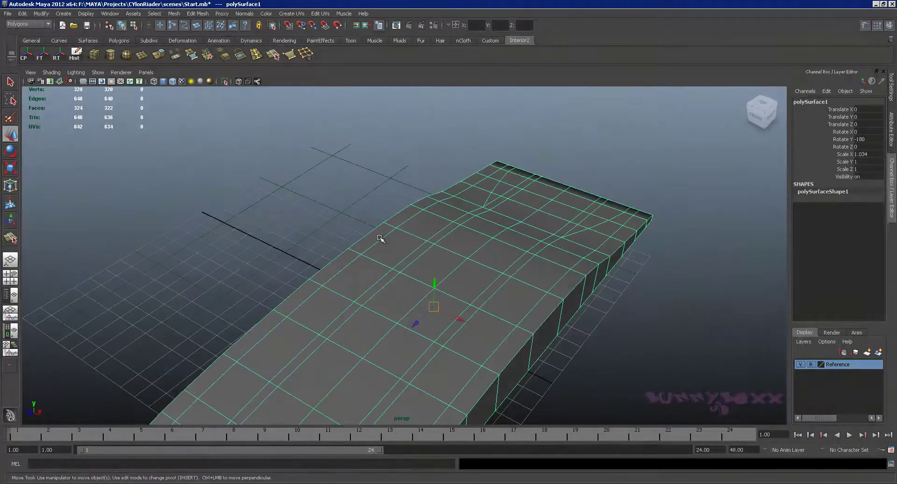
pyautogui.keyDown('alt'); pyautogui.moveTo(381, 236); pyautogui.dragTo(370, 255, button='right'); pyautogui.keyUp('alt')
pyautogui.moveTo(370, 254)
pyautogui.keyDown('alt'); pyautogui.mouseDown()
pyautogui.moveTo(404, 186)
pyautogui.moveTo(419, 202)
pyautogui.moveTo(411, 258)
pyautogui.moveTo(457, 240)
pyautogui.moveTo(444, 347)
pyautogui.mouseUp(); pyautogui.keyUp('alt')
pyautogui.rightClick(413, 269)
pyautogui.click(443, 317)
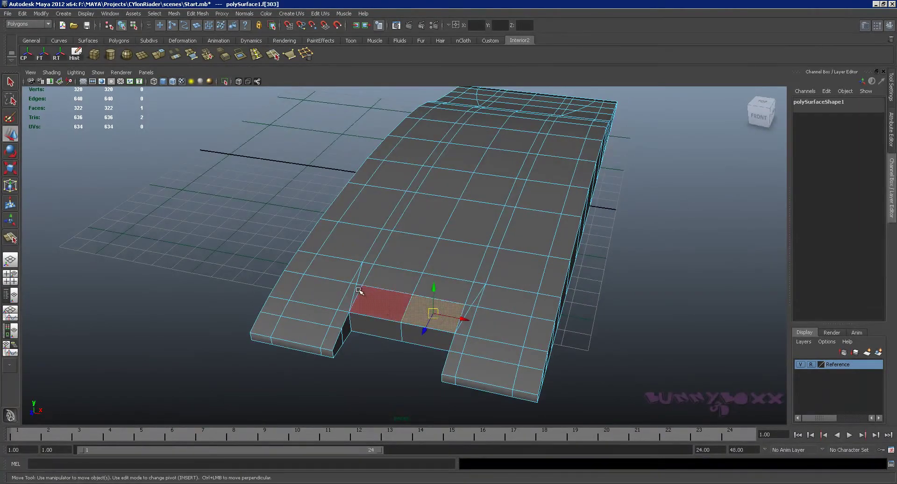
pyautogui.keyDown('shift'); pyautogui.click(363, 298); pyautogui.keyUp('shift')
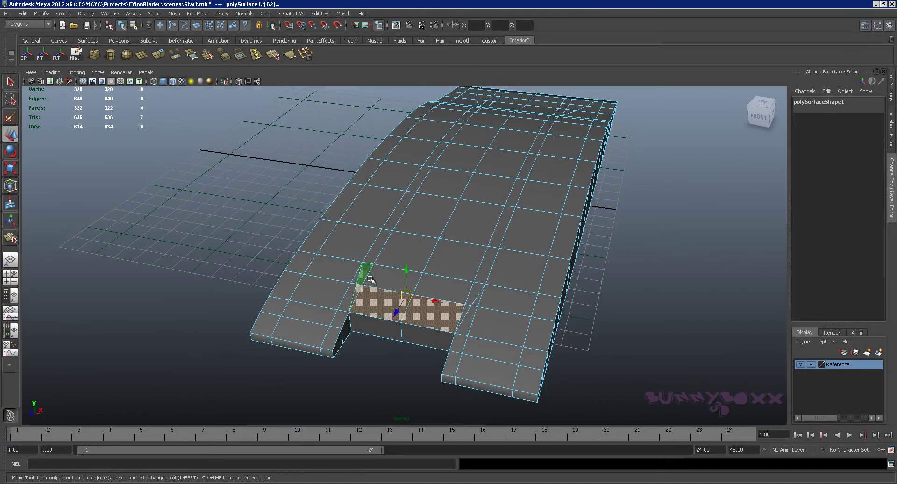
pyautogui.keyDown('shift'); pyautogui.click(440, 290); pyautogui.keyUp('shift')
pyautogui.keyDown('shift'); pyautogui.click(453, 290); pyautogui.keyUp('shift')
pyautogui.keyDown('shift'); pyautogui.click(468, 297); pyautogui.keyUp('shift')
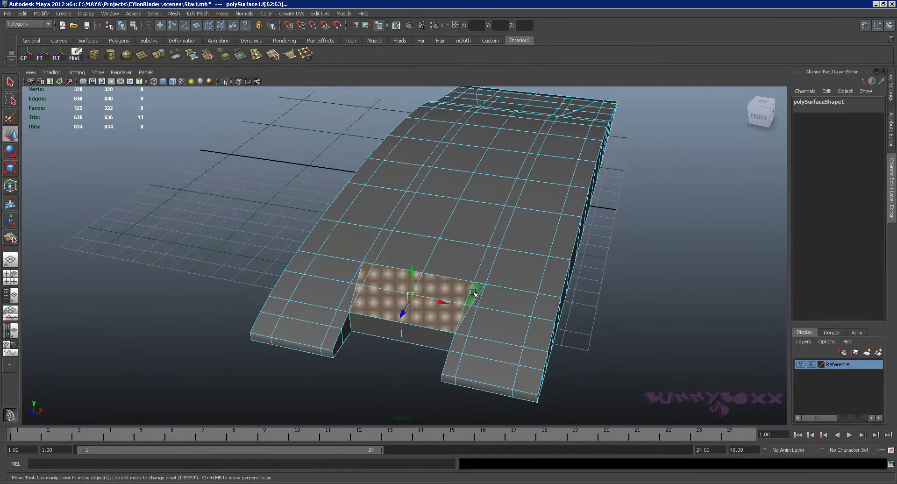
pyautogui.moveTo(356, 237); pyautogui.dragTo(389, 223, button='right')
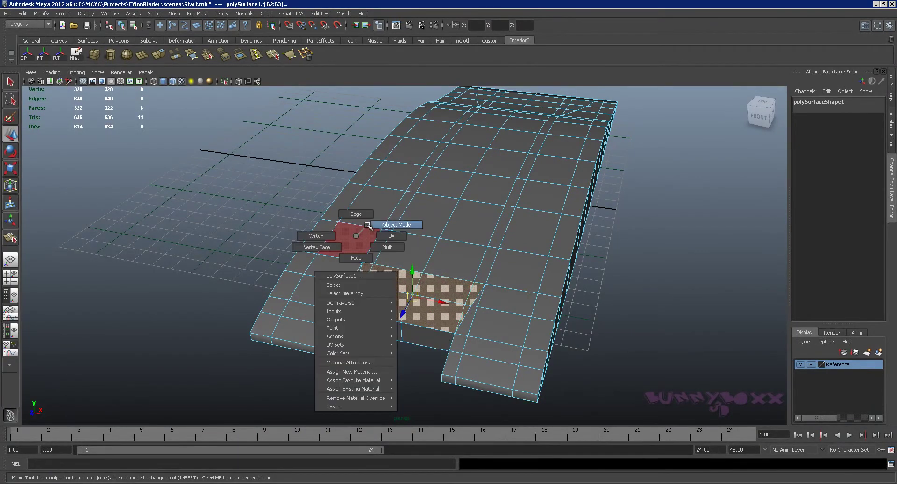
pyautogui.click(8, 120)
# Step: Paint-select the faces in front of the notch and up the central ridge
pyautogui.rightClick(413, 246)
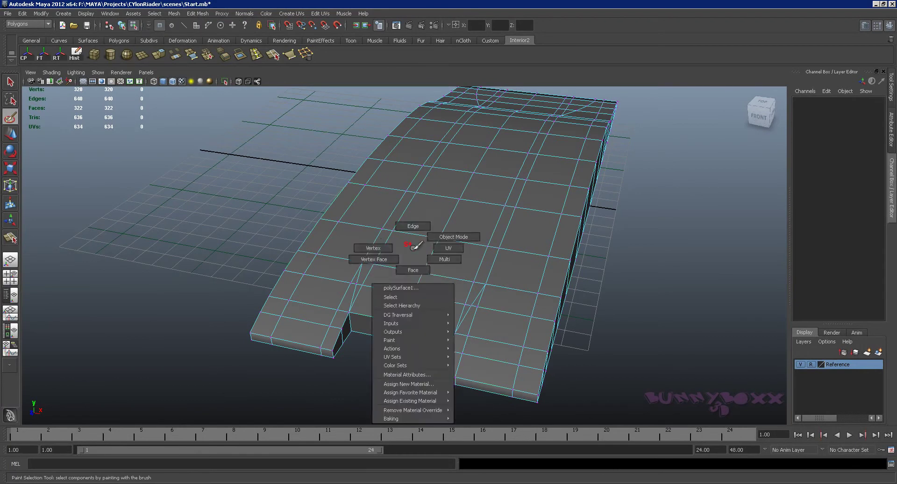
pyautogui.moveTo(414, 246); pyautogui.dragTo(415, 263, button='right')
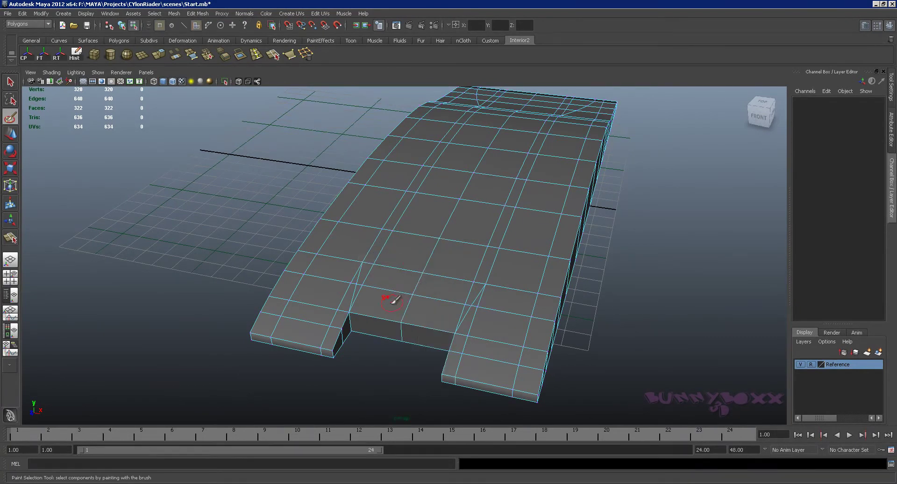
pyautogui.moveTo(366, 296)
pyautogui.mouseDown()
pyautogui.moveTo(454, 308)
pyautogui.moveTo(477, 290)
pyautogui.moveTo(369, 270)
pyautogui.mouseUp()
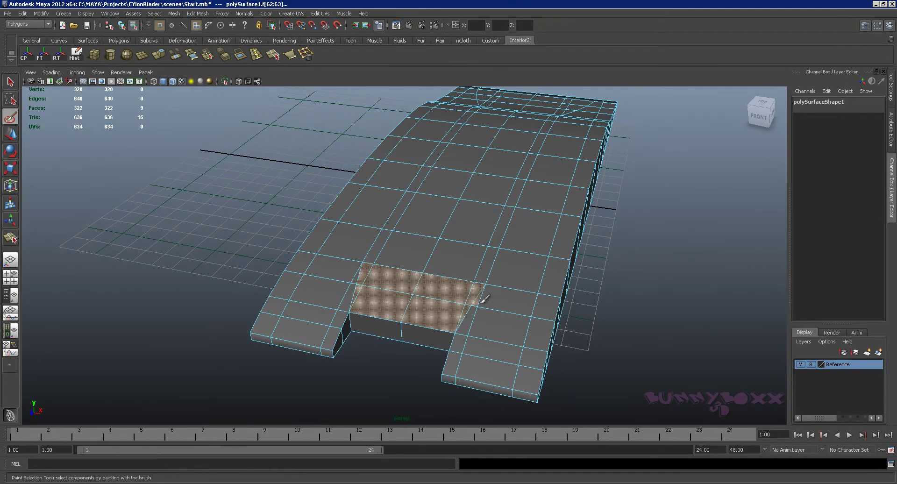
pyautogui.keyDown('alt'); pyautogui.moveTo(505, 286); pyautogui.dragTo(408, 279); pyautogui.keyUp('alt')
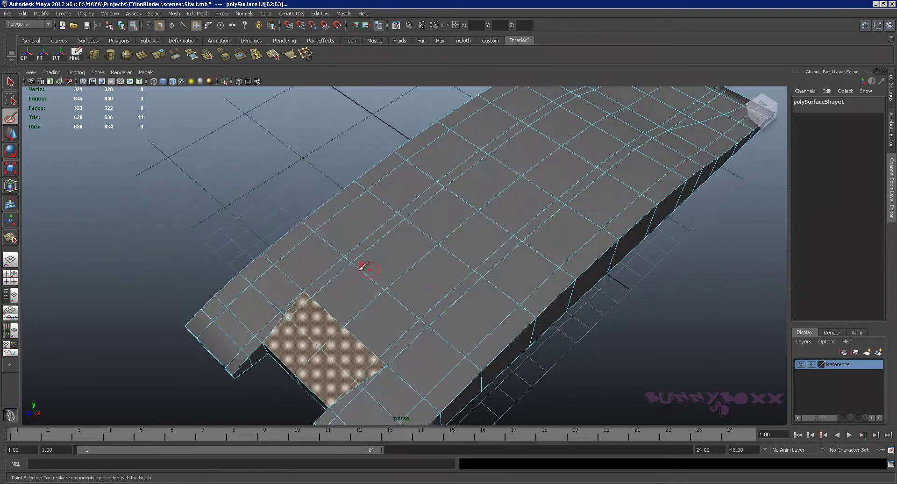
pyautogui.moveTo(334, 274)
pyautogui.mouseDown()
pyautogui.moveTo(405, 334)
pyautogui.moveTo(441, 284)
pyautogui.moveTo(392, 239)
pyautogui.moveTo(507, 224)
pyautogui.moveTo(392, 267)
pyautogui.moveTo(393, 312)
pyautogui.moveTo(405, 323)
pyautogui.mouseUp()
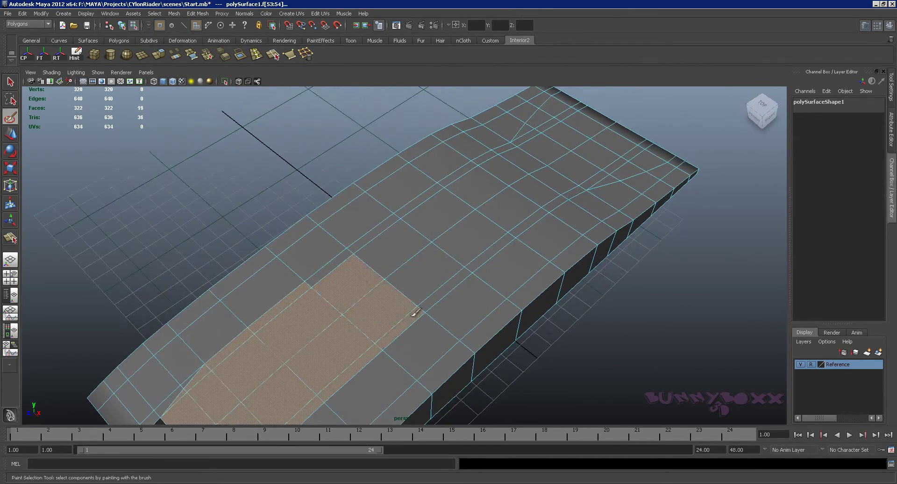
pyautogui.moveTo(430, 261); pyautogui.dragTo(380, 230)
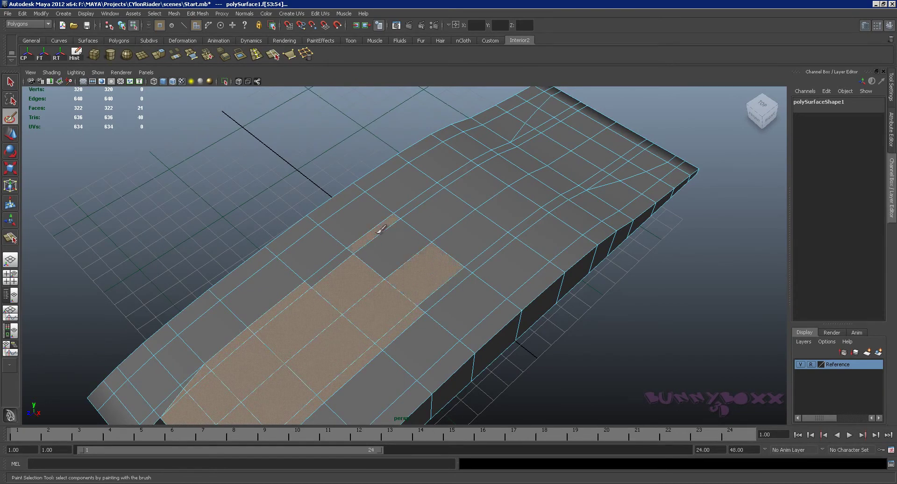
pyautogui.moveTo(331, 265)
pyautogui.mouseDown()
pyautogui.moveTo(457, 208)
pyautogui.moveTo(486, 166)
pyautogui.moveTo(458, 171)
pyautogui.moveTo(411, 200)
pyautogui.moveTo(461, 272)
pyautogui.mouseUp()
# Step: Extend the ridge face selection back to the hull's rear edge
pyautogui.moveTo(495, 247); pyautogui.dragTo(530, 218)
pyautogui.moveTo(573, 185)
pyautogui.mouseDown()
pyautogui.moveTo(560, 201)
pyautogui.moveTo(457, 190)
pyautogui.moveTo(466, 225)
pyautogui.moveTo(428, 176)
pyautogui.moveTo(445, 195)
pyautogui.moveTo(424, 184)
pyautogui.moveTo(475, 200)
pyautogui.mouseUp()
pyautogui.moveTo(405, 186)
pyautogui.mouseDown()
pyautogui.moveTo(446, 194)
pyautogui.moveTo(393, 180)
pyautogui.moveTo(484, 179)
pyautogui.moveTo(483, 217)
pyautogui.moveTo(445, 234)
pyautogui.moveTo(500, 243)
pyautogui.moveTo(537, 216)
pyautogui.moveTo(463, 284)
pyautogui.moveTo(475, 268)
pyautogui.mouseUp()
pyautogui.moveTo(552, 223); pyautogui.dragTo(658, 279)
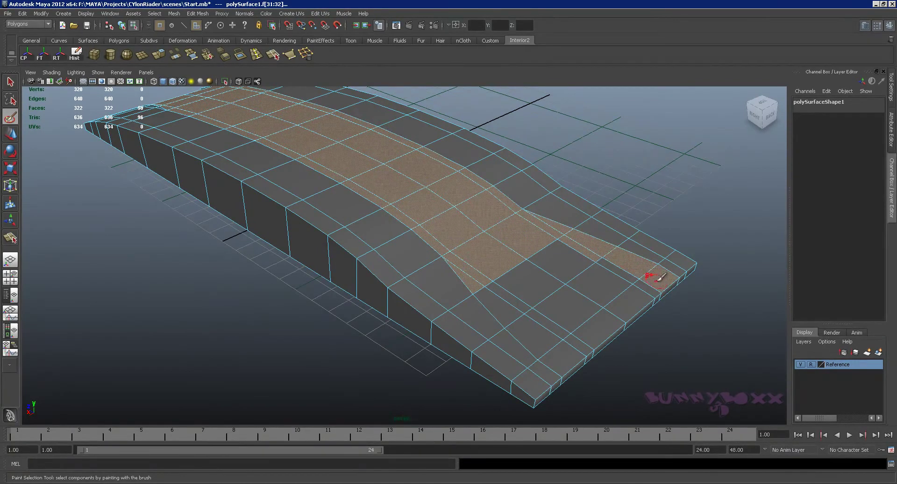
pyautogui.moveTo(503, 294)
pyautogui.mouseDown()
pyautogui.moveTo(552, 334)
pyautogui.moveTo(502, 304)
pyautogui.mouseUp()
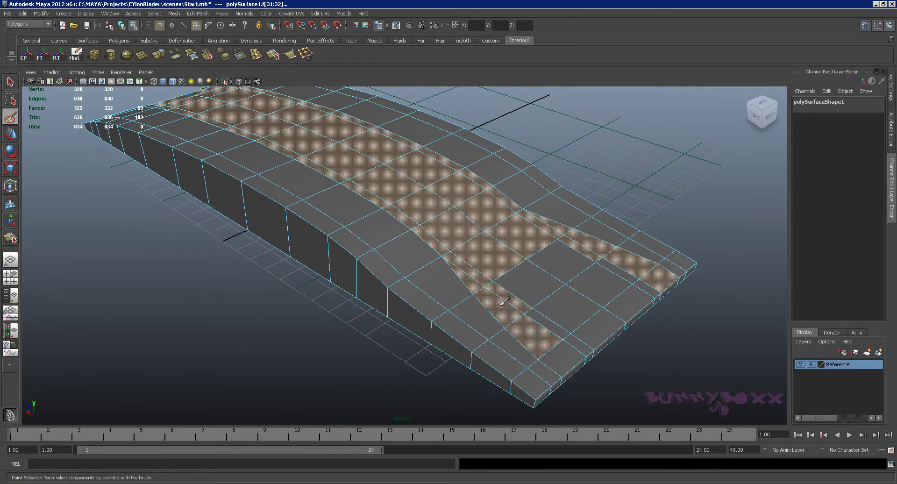
pyautogui.moveTo(556, 358)
pyautogui.mouseDown()
pyautogui.moveTo(581, 340)
pyautogui.moveTo(543, 312)
pyautogui.mouseUp()
pyautogui.moveTo(610, 255); pyautogui.dragTo(633, 273)
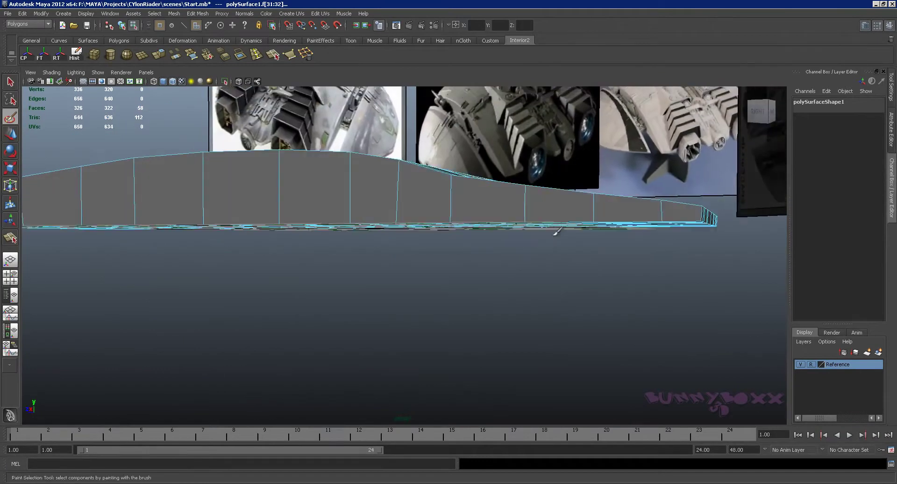
pyautogui.moveTo(556, 233)
pyautogui.keyDown('alt'); pyautogui.mouseDown()
pyautogui.moveTo(588, 219)
pyautogui.moveTo(487, 252)
pyautogui.moveTo(518, 218)
pyautogui.moveTo(511, 232)
pyautogui.mouseUp(); pyautogui.keyUp('alt')
pyautogui.moveTo(234, 190)
pyautogui.keyDown('alt'); pyautogui.mouseDown()
pyautogui.moveTo(344, 200)
pyautogui.moveTo(285, 256)
pyautogui.moveTo(580, 249)
pyautogui.moveTo(589, 262)
pyautogui.moveTo(521, 250)
pyautogui.moveTo(411, 257)
pyautogui.moveTo(187, 200)
pyautogui.mouseUp(); pyautogui.keyUp('alt')
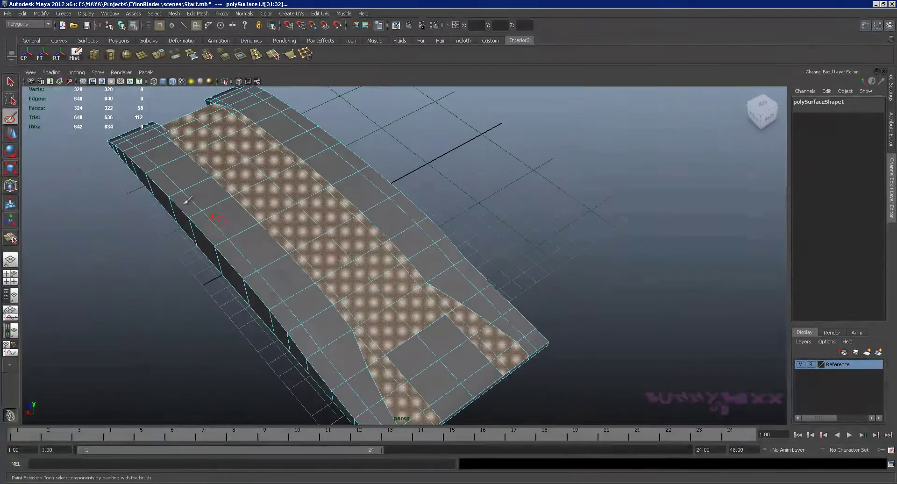
pyautogui.moveTo(274, 187)
pyautogui.keyDown('alt'); pyautogui.mouseDown()
pyautogui.moveTo(281, 201)
pyautogui.moveTo(391, 191)
pyautogui.moveTo(381, 200)
pyautogui.moveTo(457, 183)
pyautogui.mouseUp(); pyautogui.keyUp('alt')
pyautogui.rightClick(281, 202)
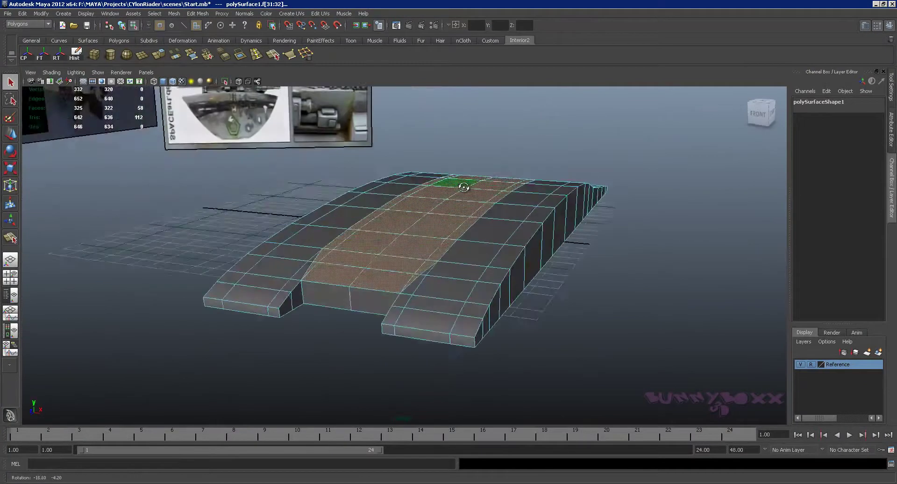
pyautogui.moveTo(458, 194)
pyautogui.keyDown('alt'); pyautogui.mouseDown(button='right')
pyautogui.moveTo(429, 231)
pyautogui.moveTo(411, 226)
pyautogui.mouseUp(button='right'); pyautogui.keyUp('alt')
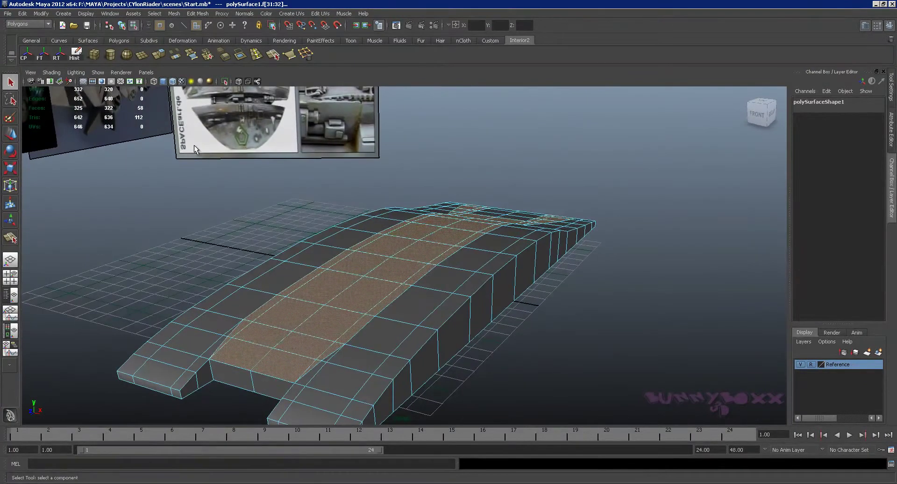
pyautogui.click(164, 56)
pyautogui.moveTo(367, 221); pyautogui.dragTo(367, 207)
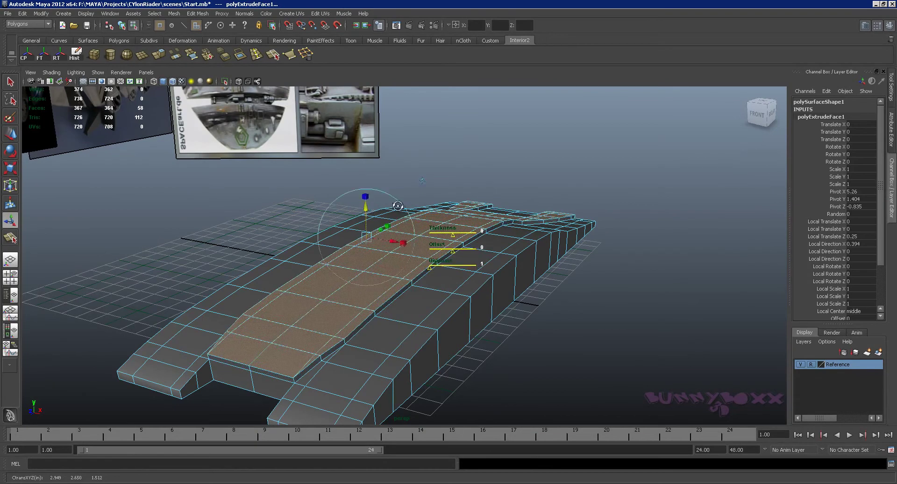
pyautogui.keyDown('alt'); pyautogui.moveTo(422, 181); pyautogui.dragTo(366, 162); pyautogui.keyUp('alt')
pyautogui.moveTo(309, 190)
pyautogui.mouseDown()
pyautogui.moveTo(476, 207)
pyautogui.moveTo(380, 191)
pyautogui.mouseUp()
pyautogui.press('3')
pyautogui.press('1')
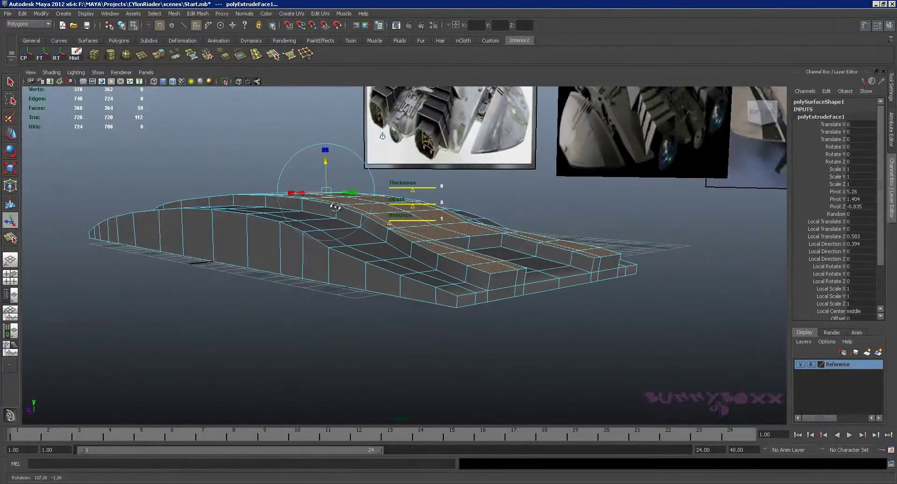
pyautogui.moveTo(380, 190)
pyautogui.keyDown('alt'); pyautogui.mouseDown()
pyautogui.moveTo(381, 216)
pyautogui.moveTo(405, 224)
pyautogui.mouseUp(); pyautogui.keyUp('alt')
pyautogui.hotkey('ctrl', 'z')
pyautogui.hotkey('ctrl', 'z')
pyautogui.hotkey('ctrl', 'z')
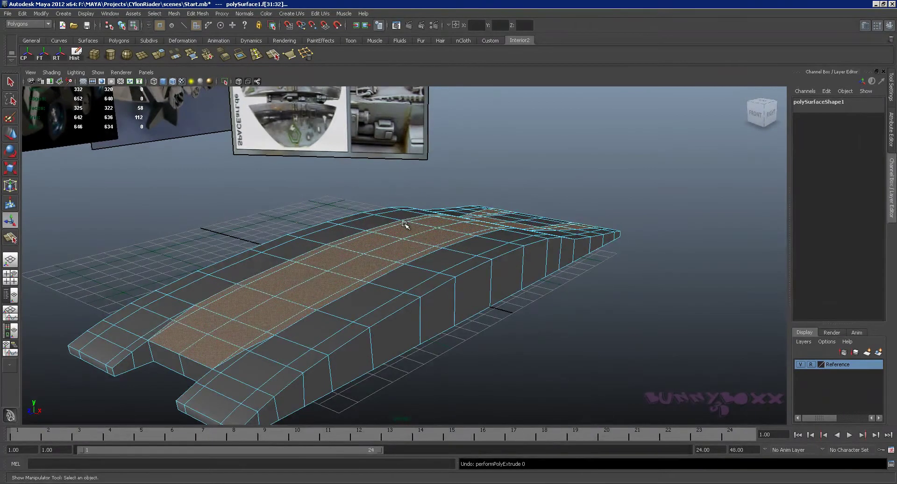
pyautogui.moveTo(492, 241)
pyautogui.keyDown('alt'); pyautogui.mouseDown()
pyautogui.moveTo(436, 246)
pyautogui.moveTo(441, 262)
pyautogui.moveTo(398, 283)
pyautogui.mouseUp(); pyautogui.keyUp('alt')
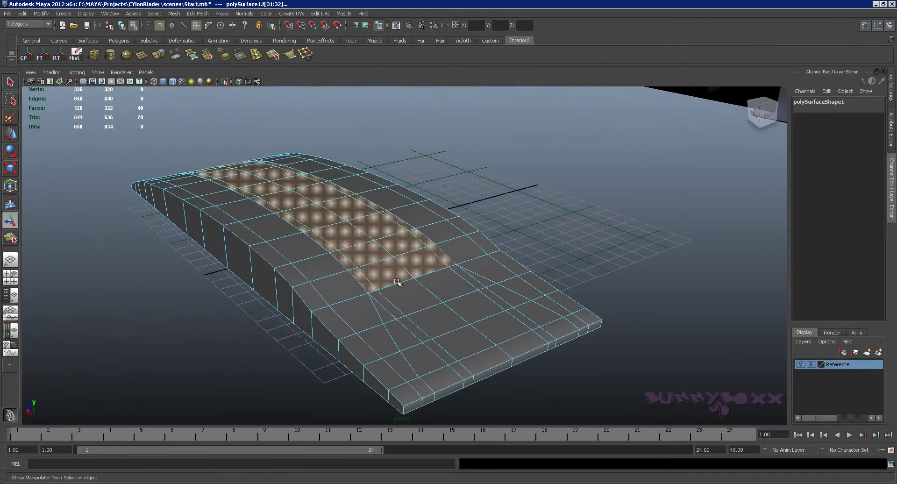
# Step: Add a row of four, two more, then one more flared-end face to the ridge selection
pyautogui.keyDown('shift'); pyautogui.click(390, 311); pyautogui.keyUp('shift')
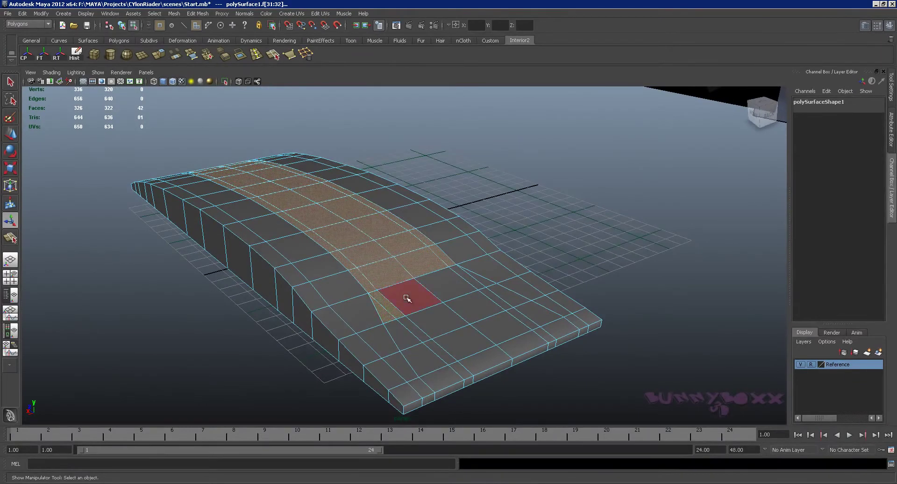
pyautogui.keyDown('shift'); pyautogui.click(410, 296); pyautogui.keyUp('shift')
pyautogui.keyDown('shift'); pyautogui.click(441, 282); pyautogui.keyUp('shift')
pyautogui.keyDown('shift'); pyautogui.click(472, 279); pyautogui.keyUp('shift')
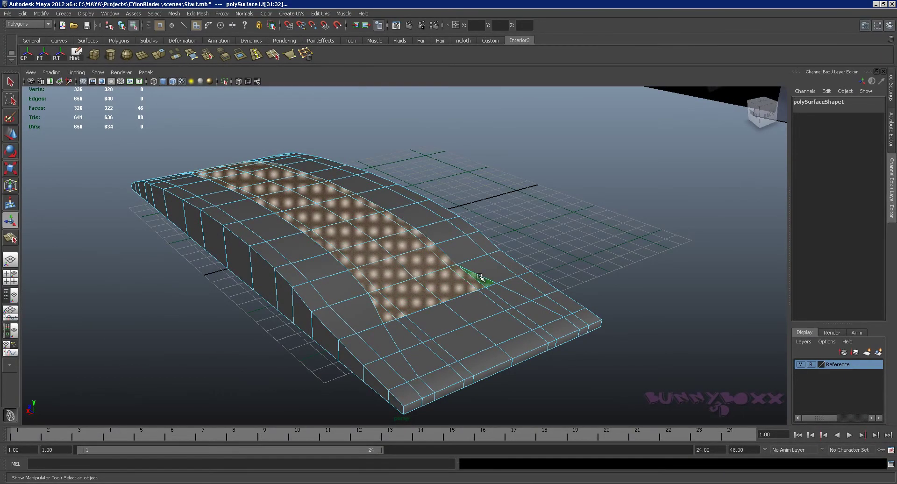
pyautogui.keyDown('shift'); pyautogui.click(405, 336); pyautogui.keyUp('shift')
pyautogui.keyDown('shift'); pyautogui.click(416, 329); pyautogui.keyUp('shift')
pyautogui.keyDown('shift'); pyautogui.click(504, 298); pyautogui.keyUp('shift')
pyautogui.moveTo(503, 297)
pyautogui.keyDown('alt'); pyautogui.mouseDown()
pyautogui.moveTo(503, 284)
pyautogui.moveTo(481, 298)
pyautogui.mouseUp(); pyautogui.keyUp('alt')
# Step: Extrude the selected ridge faces and pull them upward into a raised ridge
pyautogui.rightClick(406, 257)
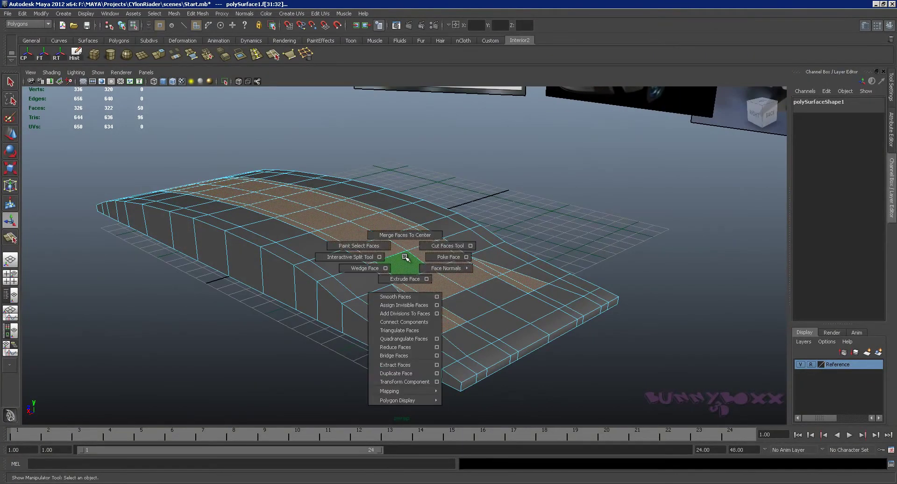
pyautogui.click(401, 277)
pyautogui.moveTo(326, 165); pyautogui.dragTo(326, 152)
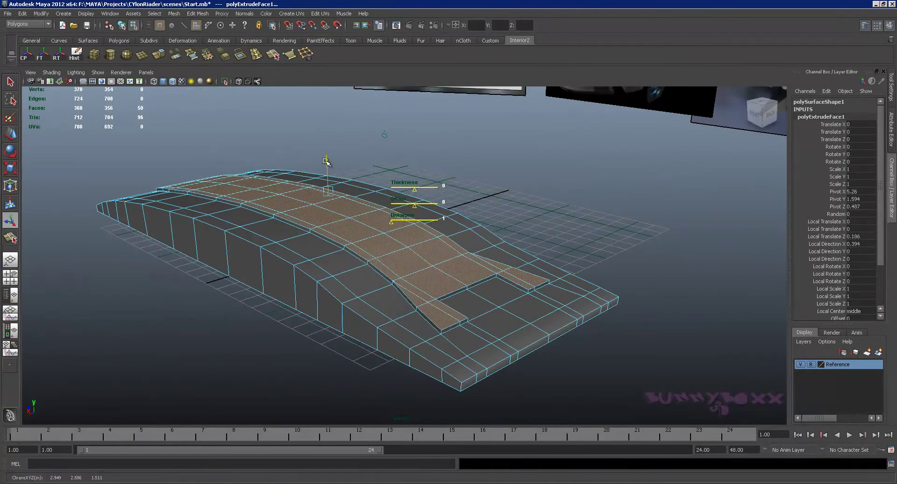
pyautogui.moveTo(369, 201)
pyautogui.keyDown('alt'); pyautogui.mouseDown()
pyautogui.moveTo(403, 215)
pyautogui.moveTo(359, 241)
pyautogui.moveTo(537, 237)
pyautogui.moveTo(420, 241)
pyautogui.mouseUp(); pyautogui.keyUp('alt')
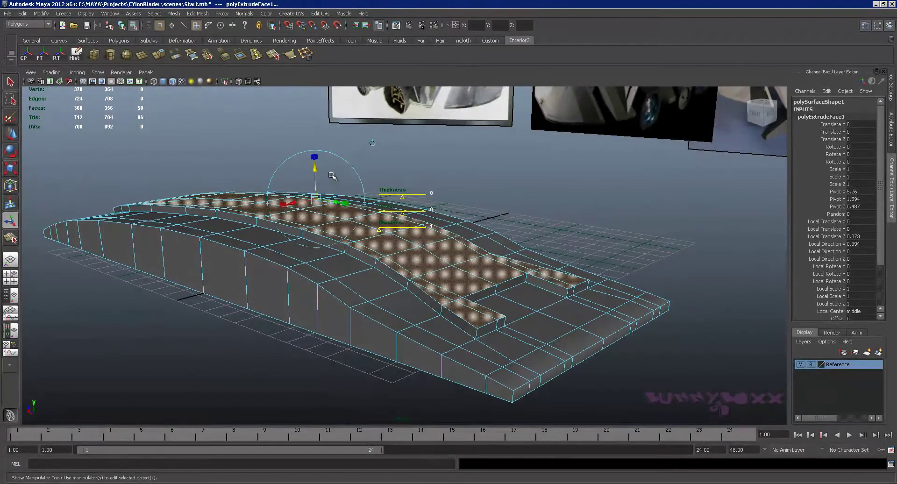
pyautogui.moveTo(316, 170)
pyautogui.mouseDown()
pyautogui.moveTo(317, 155)
pyautogui.moveTo(438, 170)
pyautogui.moveTo(354, 165)
pyautogui.mouseUp()
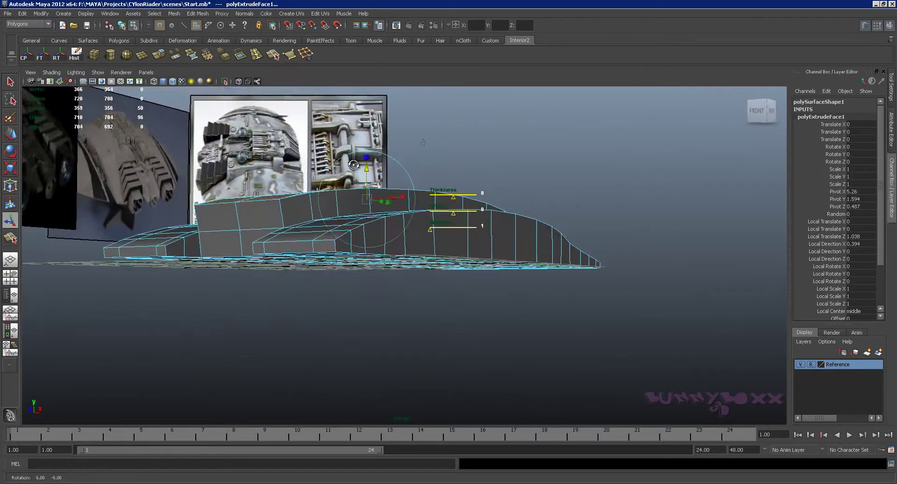
# Step: Review the raised ridge against the references, then undo the extrusion and extra face selection
pyautogui.moveTo(423, 142)
pyautogui.keyDown('alt'); pyautogui.mouseDown()
pyautogui.moveTo(365, 177)
pyautogui.moveTo(341, 253)
pyautogui.mouseUp(); pyautogui.keyUp('alt')
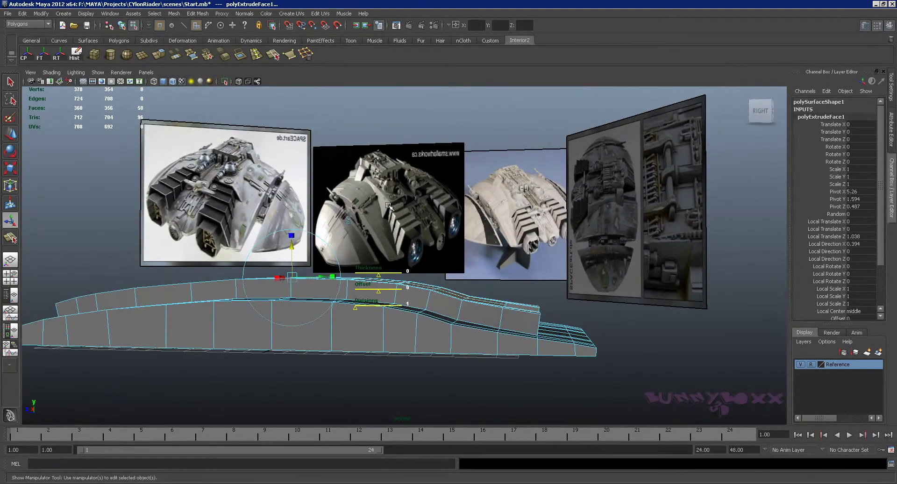
pyautogui.moveTo(437, 243)
pyautogui.keyDown('alt'); pyautogui.mouseDown()
pyautogui.moveTo(411, 254)
pyautogui.moveTo(485, 207)
pyautogui.mouseUp(); pyautogui.keyUp('alt')
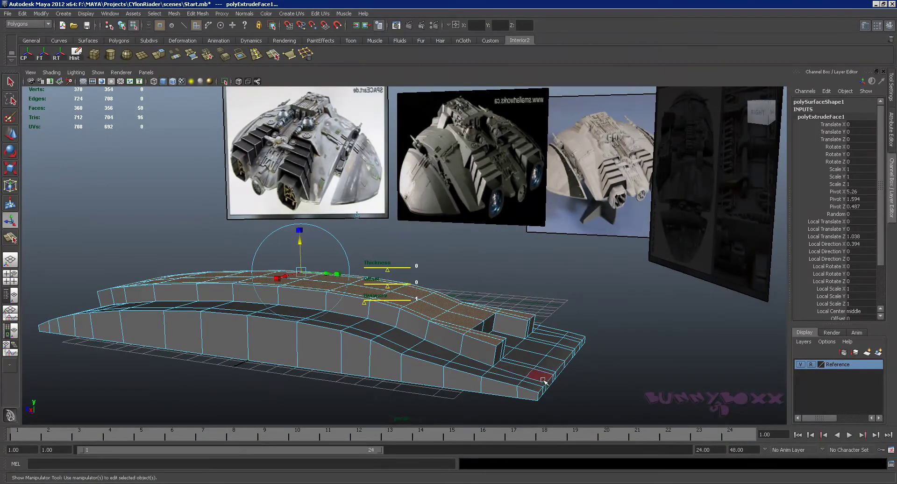
pyautogui.moveTo(543, 289)
pyautogui.keyDown('alt'); pyautogui.mouseDown()
pyautogui.moveTo(535, 298)
pyautogui.moveTo(540, 327)
pyautogui.moveTo(477, 300)
pyautogui.moveTo(426, 304)
pyautogui.moveTo(441, 321)
pyautogui.moveTo(538, 296)
pyautogui.moveTo(551, 280)
pyautogui.moveTo(567, 286)
pyautogui.moveTo(531, 283)
pyautogui.mouseUp(); pyautogui.keyUp('alt')
pyautogui.keyDown('alt'); pyautogui.moveTo(531, 282); pyautogui.dragTo(541, 315, button='right'); pyautogui.keyUp('alt')
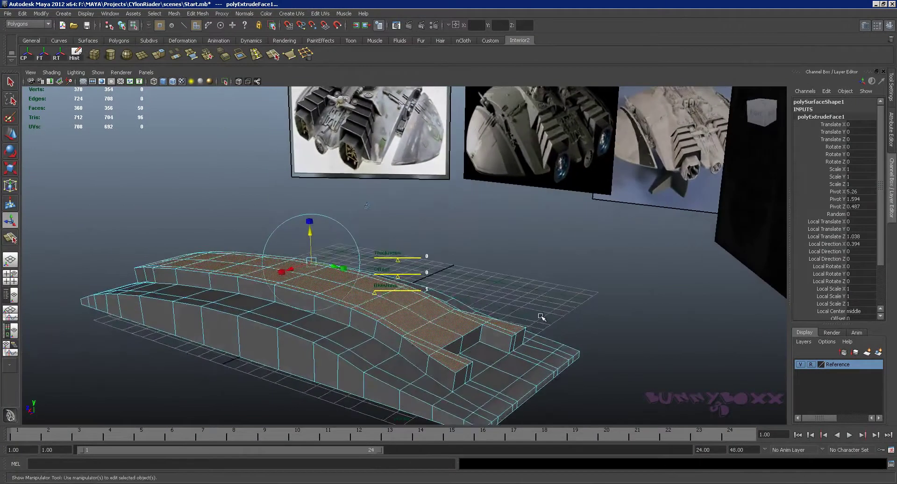
pyautogui.scroll(2, 541, 314)
pyautogui.moveTo(541, 315)
pyautogui.keyDown('alt'); pyautogui.mouseDown()
pyautogui.moveTo(525, 314)
pyautogui.moveTo(531, 300)
pyautogui.mouseUp(); pyautogui.keyUp('alt')
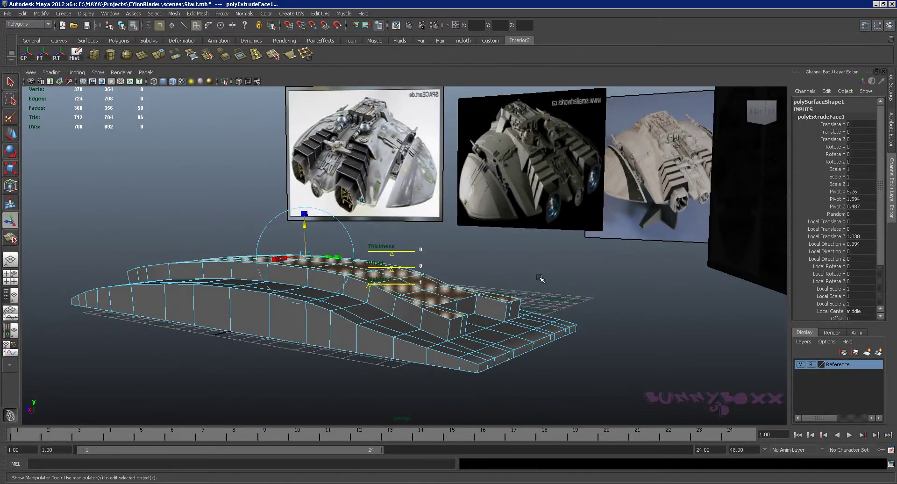
pyautogui.keyDown('alt'); pyautogui.moveTo(529, 263); pyautogui.dragTo(421, 153); pyautogui.keyUp('alt')
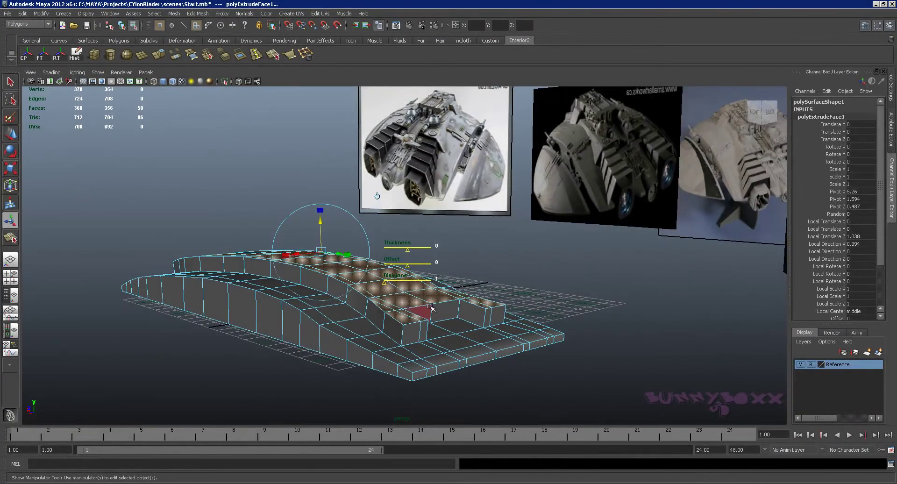
pyautogui.keyDown('alt'); pyautogui.moveTo(430, 307); pyautogui.dragTo(501, 284); pyautogui.keyUp('alt')
pyautogui.hotkey('ctrl', 'z')
pyautogui.hotkey('ctrl', 'z')
pyautogui.hotkey('ctrl', 'z')
pyautogui.hotkey('ctrl', 'z')
pyautogui.hotkey('ctrl', 'z')
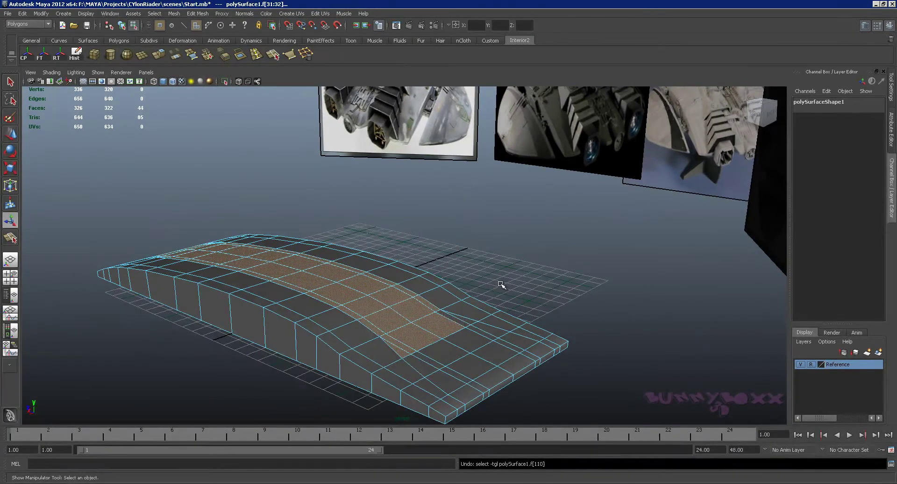
# Step: Undo the last few face-selection and geometry changes on the hull
pyautogui.hotkey('ctrl', 'z')
pyautogui.hotkey('ctrl', 'z')
pyautogui.hotkey('ctrl', 'z')
pyautogui.hotkey('ctrl', 'z')
pyautogui.moveTo(501, 285)
pyautogui.keyDown('alt'); pyautogui.mouseDown()
pyautogui.moveTo(498, 302)
pyautogui.moveTo(464, 306)
pyautogui.moveTo(439, 325)
pyautogui.mouseUp(); pyautogui.keyUp('alt')
pyautogui.hotkey('ctrl', 'z')
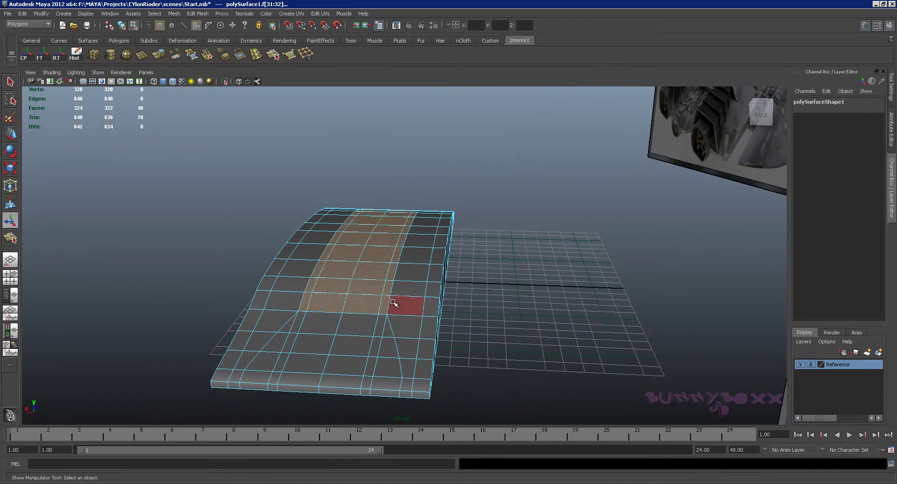
pyautogui.hotkey('ctrl', 'z')
pyautogui.hotkey('ctrl', 'z')
pyautogui.hotkey('ctrl', 'z')
pyautogui.hotkey('ctrl', 'z')
pyautogui.hotkey('ctrl', 'z')
pyautogui.hotkey('ctrl', 'z')
pyautogui.hotkey('ctrl', 'z')
pyautogui.hotkey('ctrl', 'z')
pyautogui.rightClick(287, 265)
pyautogui.hotkey('ctrl', 'z')
pyautogui.keyDown('alt'); pyautogui.moveTo(288, 267); pyautogui.dragTo(286, 255); pyautogui.keyUp('alt')
# Step: Marquee-select all faces of the hull's left half and delete them
pyautogui.moveTo(213, 202)
pyautogui.mouseDown()
pyautogui.moveTo(279, 310)
pyautogui.moveTo(340, 341)
pyautogui.mouseUp()
pyautogui.moveTo(419, 335)
pyautogui.keyDown('alt'); pyautogui.mouseDown()
pyautogui.moveTo(436, 313)
pyautogui.moveTo(397, 316)
pyautogui.moveTo(408, 342)
pyautogui.moveTo(504, 325)
pyautogui.moveTo(615, 342)
pyautogui.moveTo(484, 358)
pyautogui.moveTo(421, 347)
pyautogui.mouseUp(); pyautogui.keyUp('alt')
pyautogui.press('Delete')
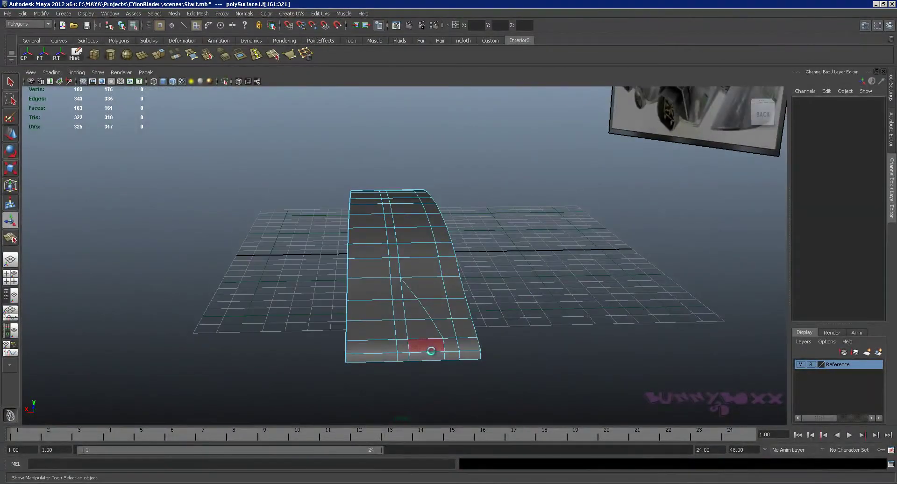
# Step: Switch to vertex picking and select a vertex on the diagonal notch line
pyautogui.rightClick(382, 294)
pyautogui.click(365, 300)
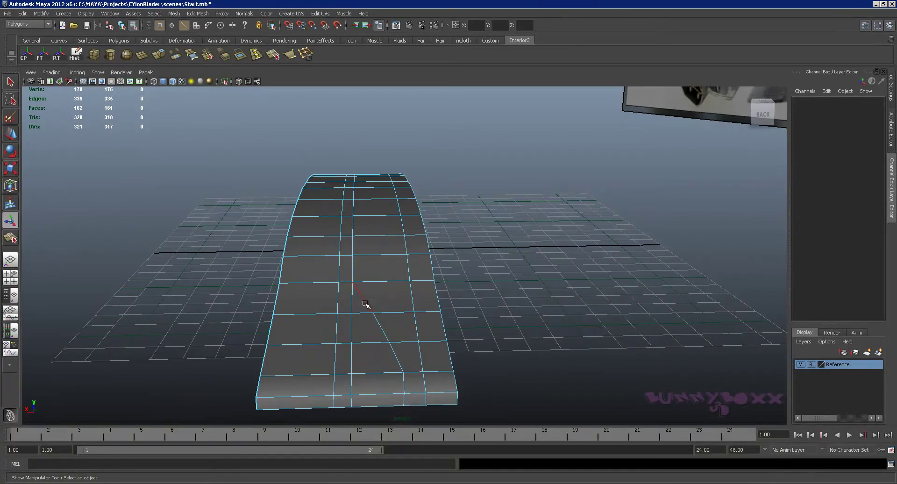
pyautogui.moveTo(366, 304); pyautogui.dragTo(388, 293, button='right')
pyautogui.scroll(3, 362, 336)
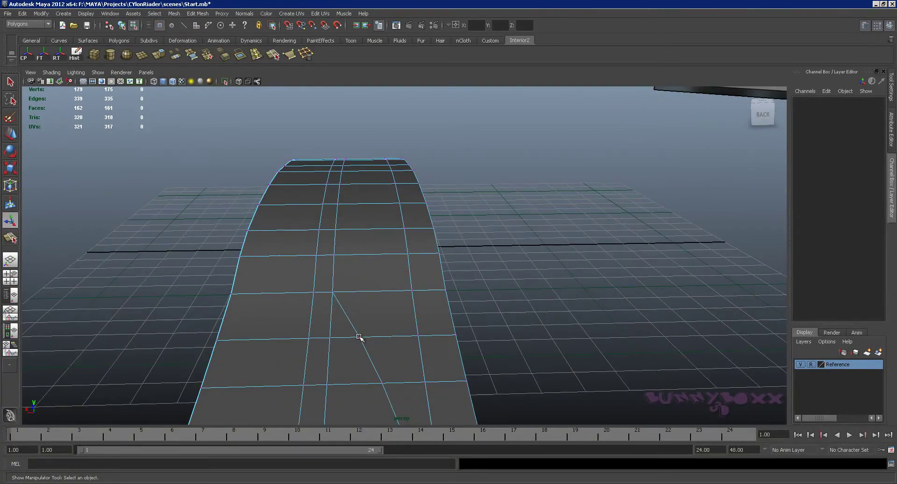
pyautogui.click(359, 337)
# Step: Set the Move tool's axis to Normal for the selected notch vertex
pyautogui.press('w')
pyautogui.click(891, 86)
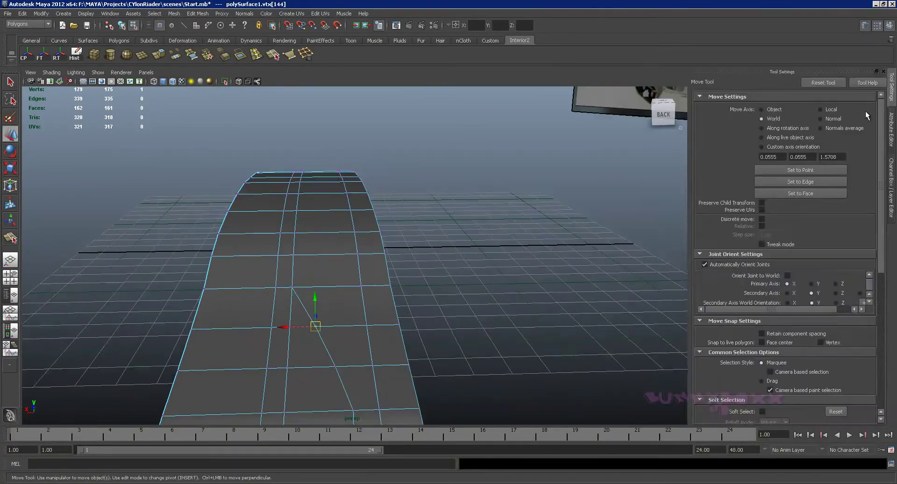
pyautogui.click(821, 111)
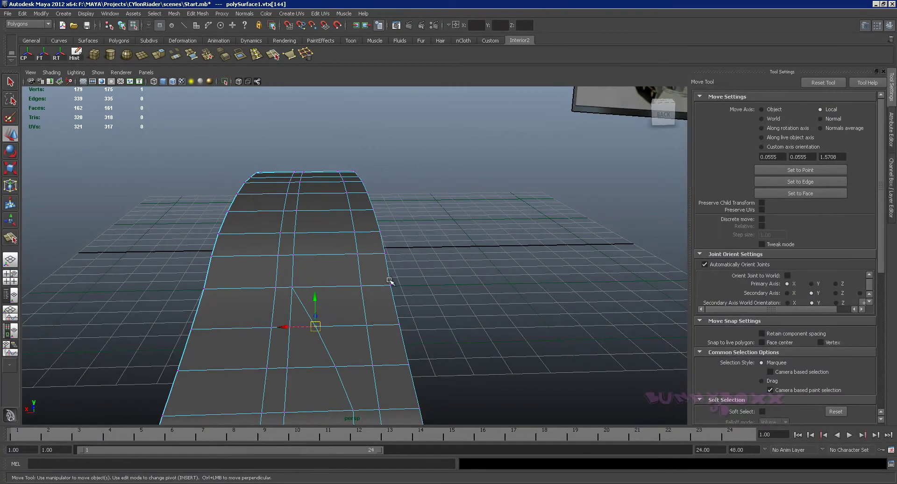
pyautogui.click(825, 120)
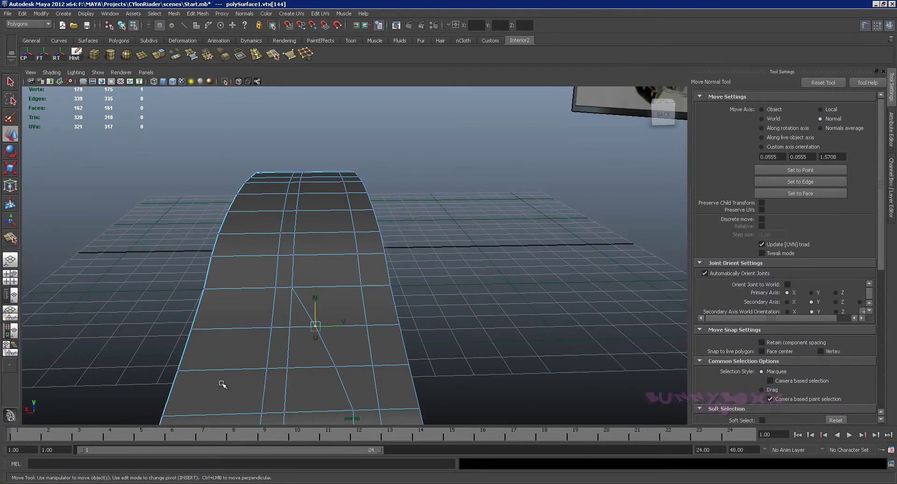
# Step: Slide the upper notch vertices sideways along the hull surface
pyautogui.moveTo(330, 327); pyautogui.dragTo(345, 325)
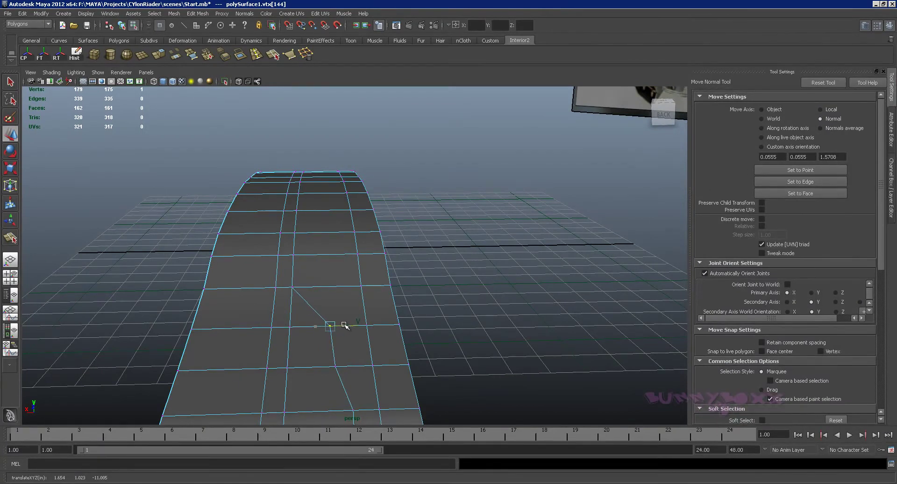
pyautogui.click(334, 366)
pyautogui.moveTo(352, 364); pyautogui.dragTo(363, 366)
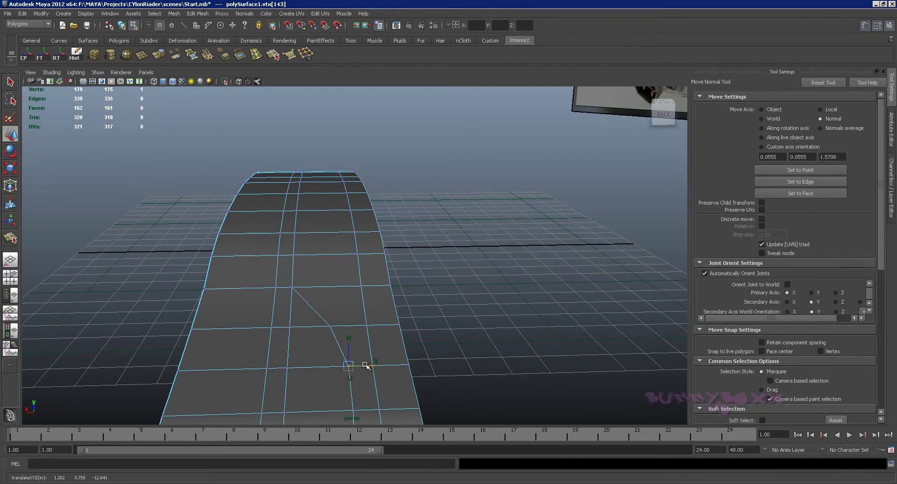
pyautogui.keyDown('alt'); pyautogui.moveTo(366, 366); pyautogui.dragTo(416, 337, button='middle'); pyautogui.keyUp('alt')
pyautogui.click(364, 348)
pyautogui.moveTo(373, 347); pyautogui.dragTo(377, 347)
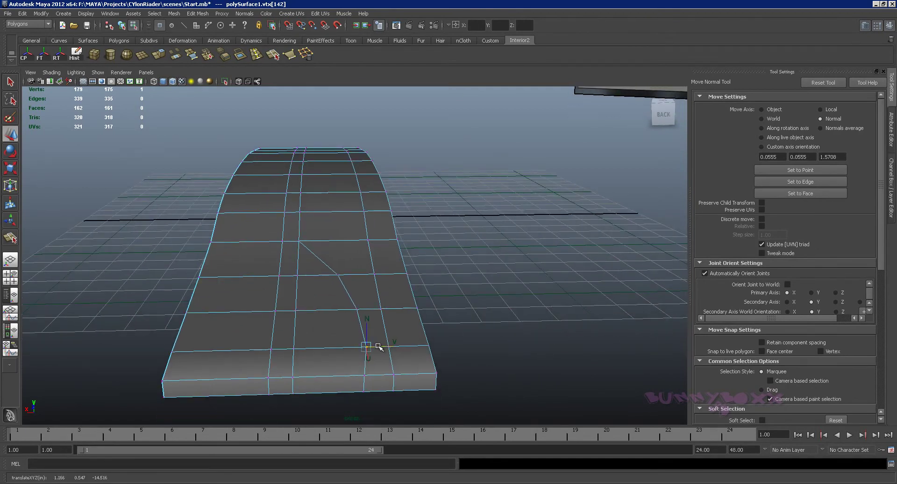
# Step: Nudge the front-edge notch vertex sideways and reselect the upper notch vertex
pyautogui.click(365, 375)
pyautogui.moveTo(376, 375)
pyautogui.mouseDown()
pyautogui.moveTo(384, 375)
pyautogui.moveTo(371, 285)
pyautogui.moveTo(350, 301)
pyautogui.moveTo(342, 368)
pyautogui.moveTo(373, 356)
pyautogui.mouseUp()
pyautogui.moveTo(373, 355)
pyautogui.keyDown('alt'); pyautogui.mouseDown(button='middle')
pyautogui.moveTo(376, 340)
pyautogui.moveTo(359, 343)
pyautogui.mouseUp(button='middle'); pyautogui.keyUp('alt')
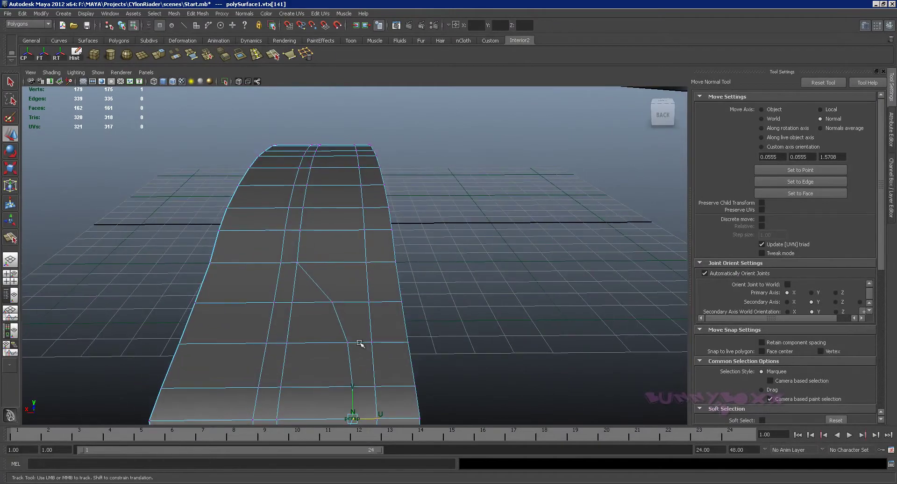
pyautogui.click(332, 301)
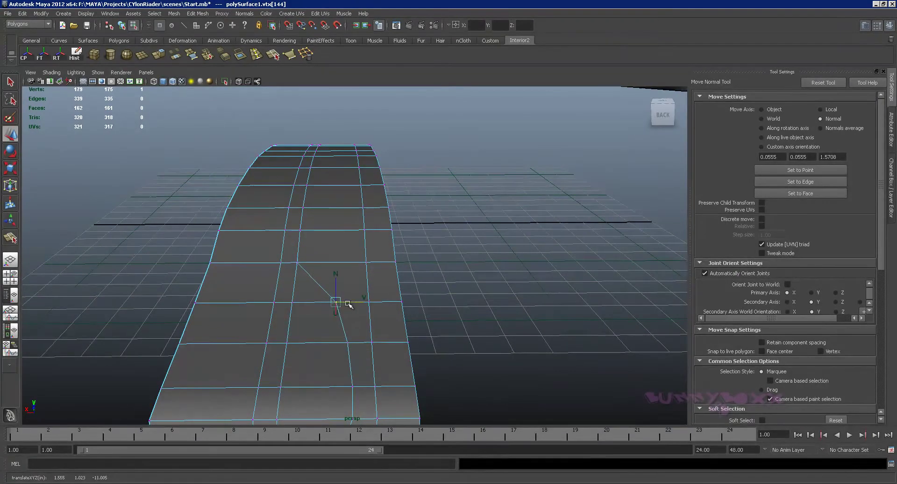
pyautogui.keyDown('alt'); pyautogui.moveTo(346, 305); pyautogui.dragTo(376, 328, button='middle'); pyautogui.keyUp('alt')
pyautogui.moveTo(376, 328)
pyautogui.keyDown('alt'); pyautogui.mouseDown()
pyautogui.moveTo(308, 307)
pyautogui.moveTo(311, 318)
pyautogui.moveTo(366, 320)
pyautogui.moveTo(316, 170)
pyautogui.mouseUp(); pyautogui.keyUp('alt')
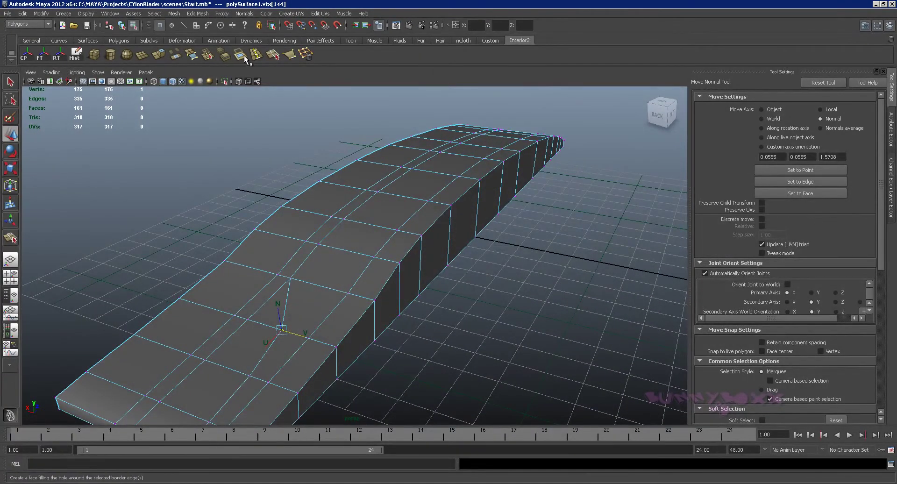
pyautogui.click(272, 56)
# Step: Cut a new edge across the notch with the Split Polygon Tool
pyautogui.click(319, 245)
pyautogui.click(322, 279)
pyautogui.click(292, 331)
pyautogui.press('Return')
pyautogui.keyDown('alt'); pyautogui.moveTo(294, 329); pyautogui.dragTo(351, 316); pyautogui.keyUp('alt')
# Step: Merge the stray notch vertex into its neighbour using the Merge Vertex Tool
pyautogui.click(9, 82)
pyautogui.scroll(3, 306, 262)
pyautogui.moveTo(320, 291); pyautogui.dragTo(289, 296, button='right')
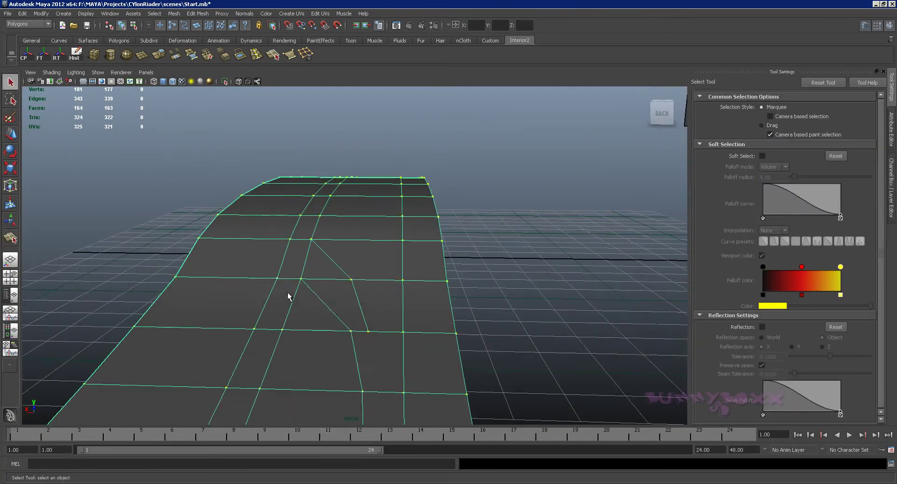
pyautogui.keyDown('alt'); pyautogui.moveTo(289, 296); pyautogui.dragTo(383, 278); pyautogui.keyUp('alt')
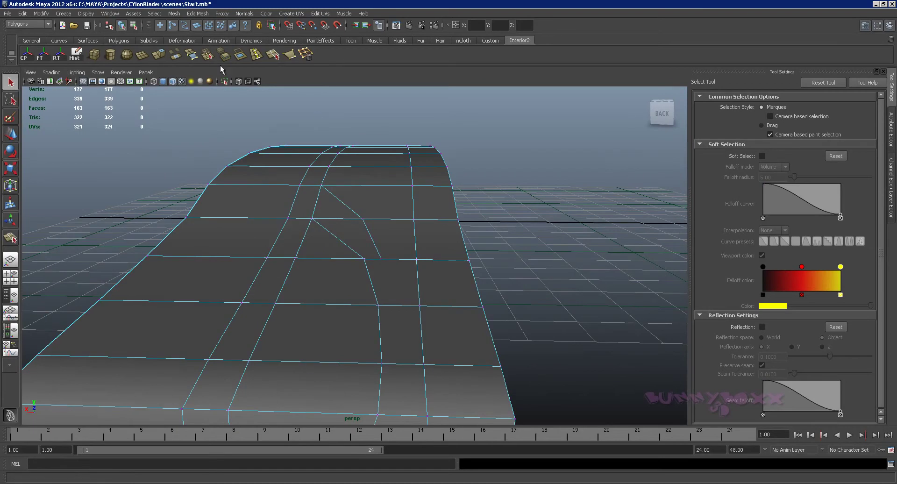
pyautogui.rightClick(337, 214)
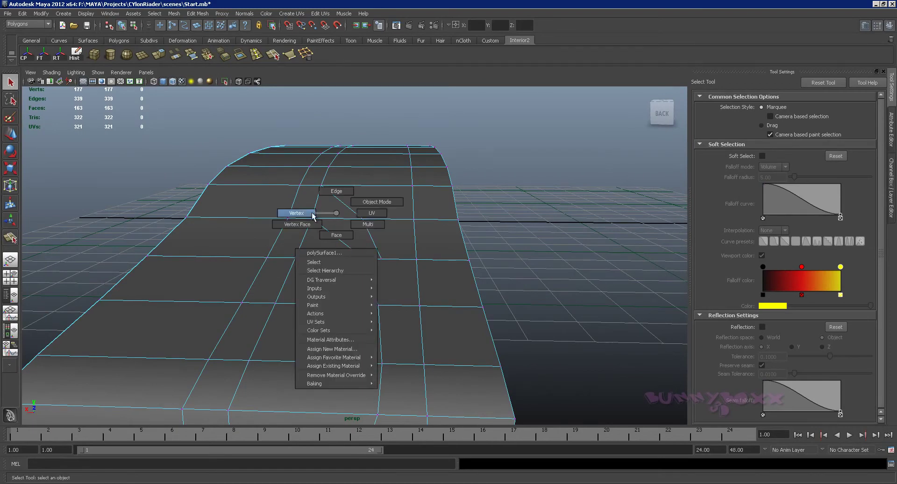
pyautogui.keyDown('shift'); pyautogui.rightClick(357, 232); pyautogui.keyUp('shift')
pyautogui.rightClick(355, 240)
pyautogui.click(256, 54)
pyautogui.moveTo(364, 259); pyautogui.dragTo(382, 260)
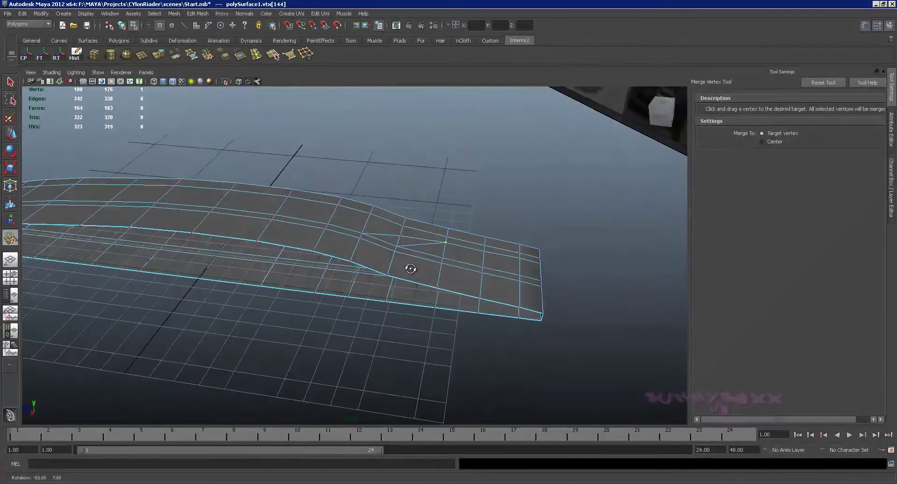
pyautogui.moveTo(382, 260)
pyautogui.keyDown('alt'); pyautogui.mouseDown()
pyautogui.moveTo(461, 212)
pyautogui.moveTo(460, 243)
pyautogui.mouseUp(); pyautogui.keyUp('alt')
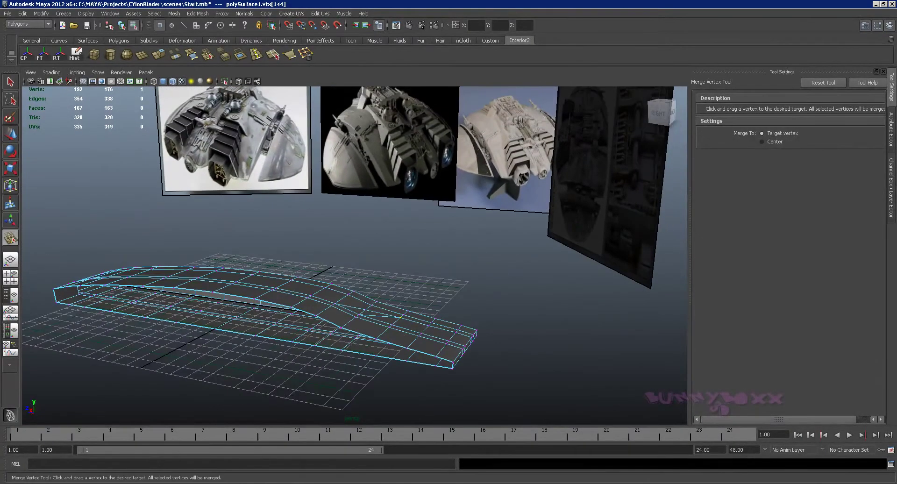
pyautogui.moveTo(382, 217)
pyautogui.keyDown('alt'); pyautogui.mouseDown()
pyautogui.moveTo(353, 219)
pyautogui.moveTo(372, 273)
pyautogui.moveTo(257, 218)
pyautogui.mouseUp(); pyautogui.keyUp('alt')
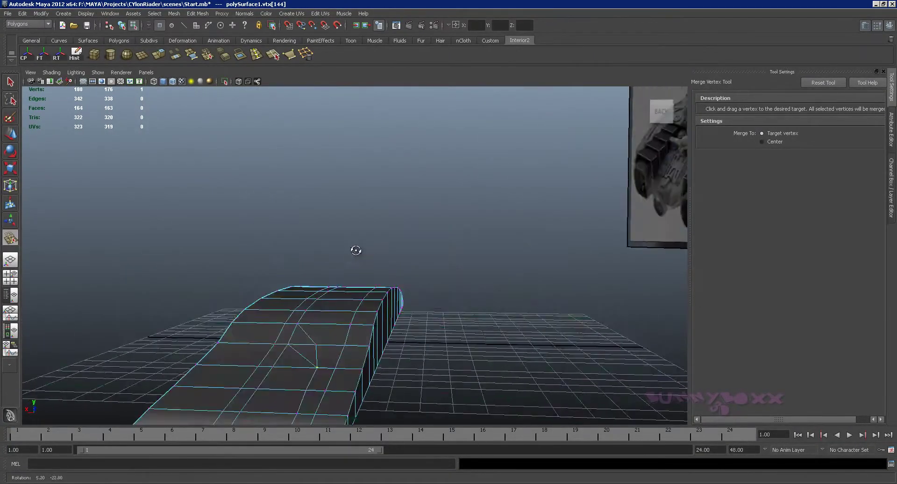
# Step: Select the unwanted edge on the hull's underside and delete it
pyautogui.click(11, 83)
pyautogui.keyDown('alt'); pyautogui.moveTo(373, 180); pyautogui.dragTo(371, 213); pyautogui.keyUp('alt')
pyautogui.moveTo(353, 253); pyautogui.dragTo(358, 240, button='right')
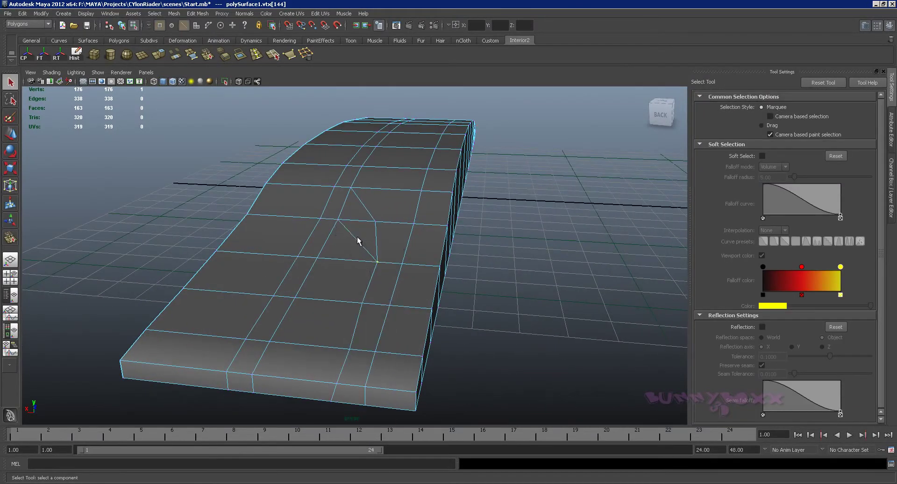
pyautogui.click(357, 243)
pyautogui.moveTo(361, 244)
pyautogui.keyDown('alt'); pyautogui.mouseDown()
pyautogui.moveTo(375, 203)
pyautogui.moveTo(363, 257)
pyautogui.mouseUp(); pyautogui.keyUp('alt')
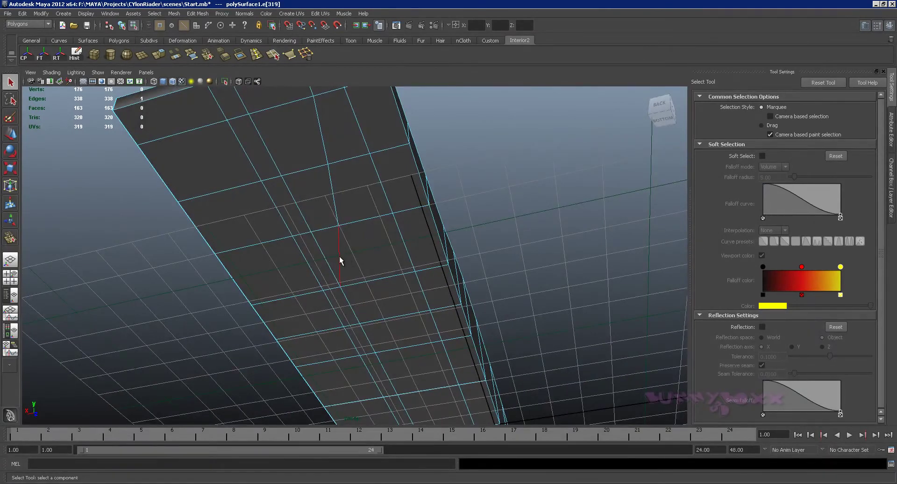
pyautogui.click(335, 207)
pyautogui.press('Delete')
pyautogui.moveTo(320, 124)
pyautogui.keyDown('alt'); pyautogui.mouseDown()
pyautogui.moveTo(388, 176)
pyautogui.moveTo(388, 166)
pyautogui.moveTo(392, 206)
pyautogui.moveTo(390, 182)
pyautogui.mouseUp(); pyautogui.keyUp('alt')
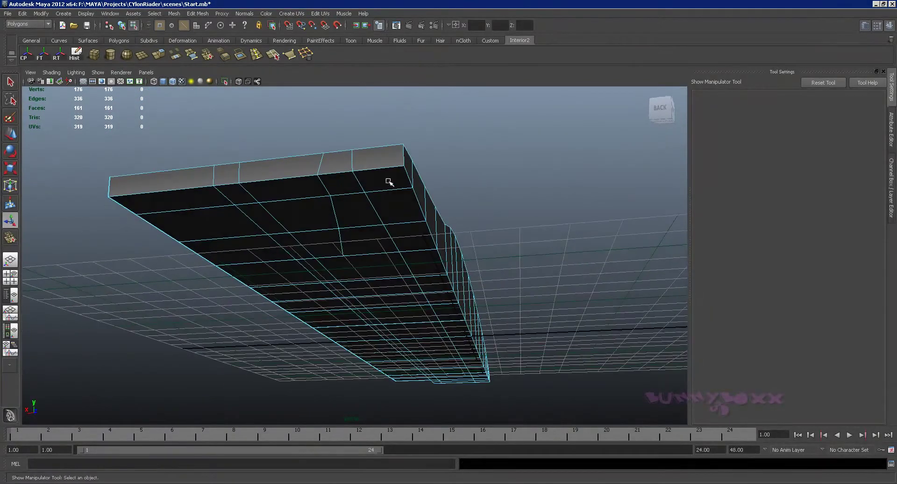
pyautogui.click(334, 216)
pyautogui.keyDown('alt'); pyautogui.moveTo(354, 204); pyautogui.dragTo(363, 247); pyautogui.keyUp('alt')
pyautogui.moveTo(359, 269); pyautogui.dragTo(342, 266, button='right')
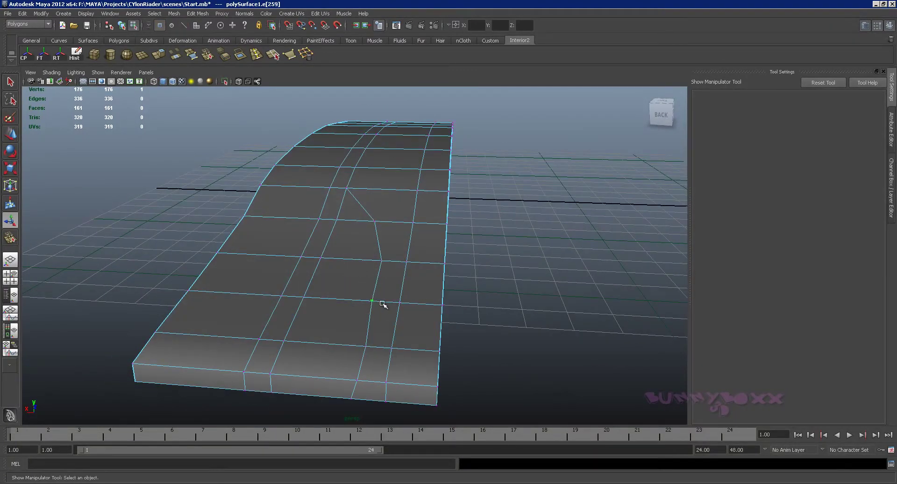
# Step: Slide the notch vertex and the next vertex toward the front sideways along the surface
pyautogui.click(383, 304)
pyautogui.moveTo(387, 303); pyautogui.dragTo(391, 303)
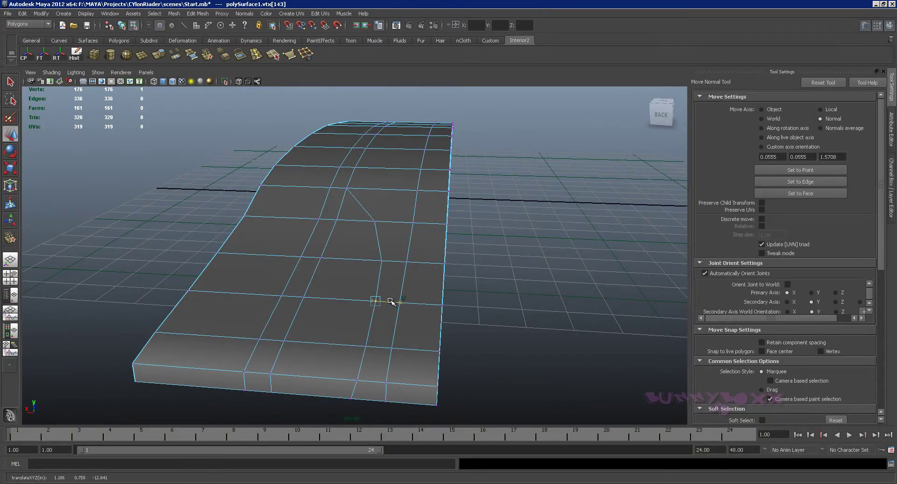
pyautogui.keyDown('alt'); pyautogui.moveTo(398, 258); pyautogui.dragTo(399, 258); pyautogui.keyUp('alt')
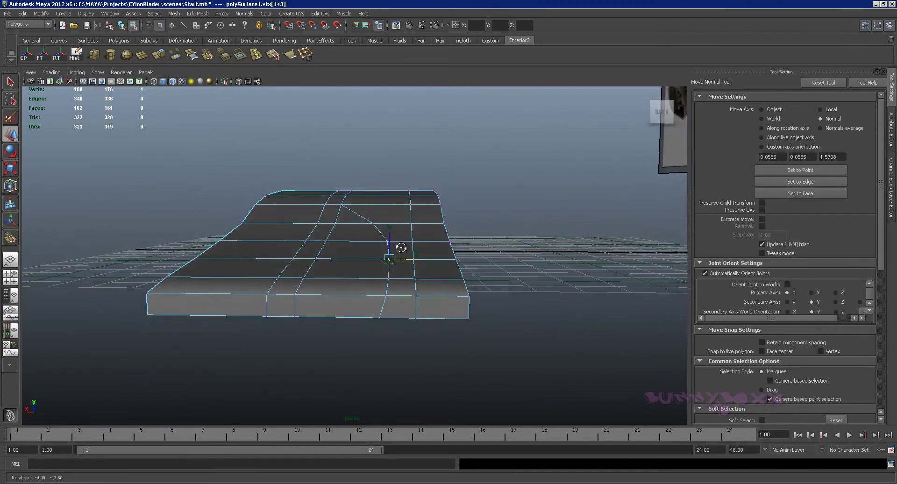
pyautogui.moveTo(391, 259); pyautogui.dragTo(392, 259)
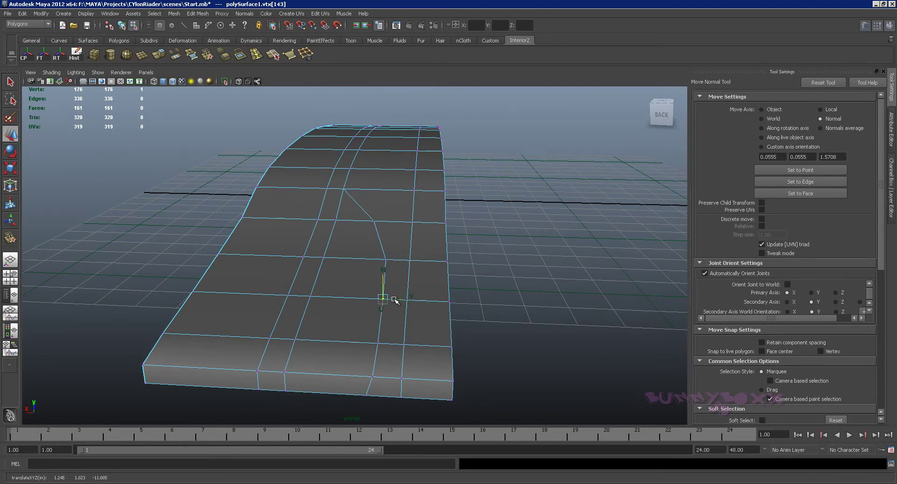
pyautogui.moveTo(396, 300); pyautogui.dragTo(396, 300)
pyautogui.click(376, 345)
pyautogui.moveTo(396, 343); pyautogui.dragTo(432, 298)
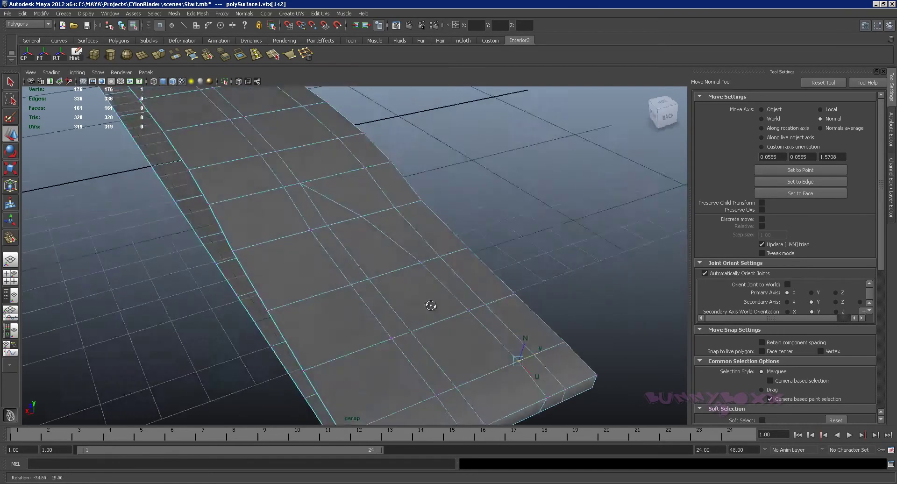
# Step: Slide the two front bottom-edge vertices slightly right along the surface
pyautogui.moveTo(359, 275)
pyautogui.keyDown('alt'); pyautogui.mouseDown()
pyautogui.moveTo(296, 265)
pyautogui.moveTo(307, 276)
pyautogui.moveTo(344, 273)
pyautogui.moveTo(331, 265)
pyautogui.moveTo(394, 244)
pyautogui.mouseUp(); pyautogui.keyUp('alt')
pyautogui.moveTo(394, 244)
pyautogui.keyDown('alt'); pyautogui.mouseDown(button='right')
pyautogui.moveTo(383, 244)
pyautogui.moveTo(412, 254)
pyautogui.mouseUp(button='right'); pyautogui.keyUp('alt')
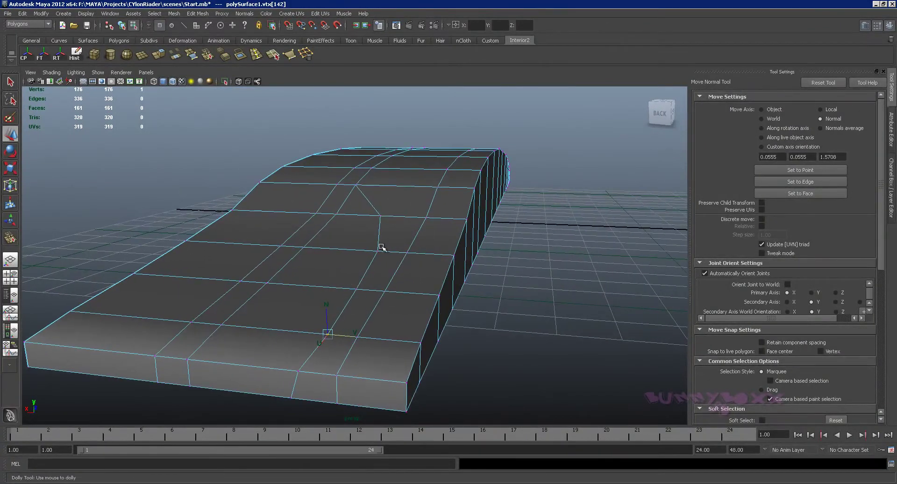
pyautogui.click(355, 289)
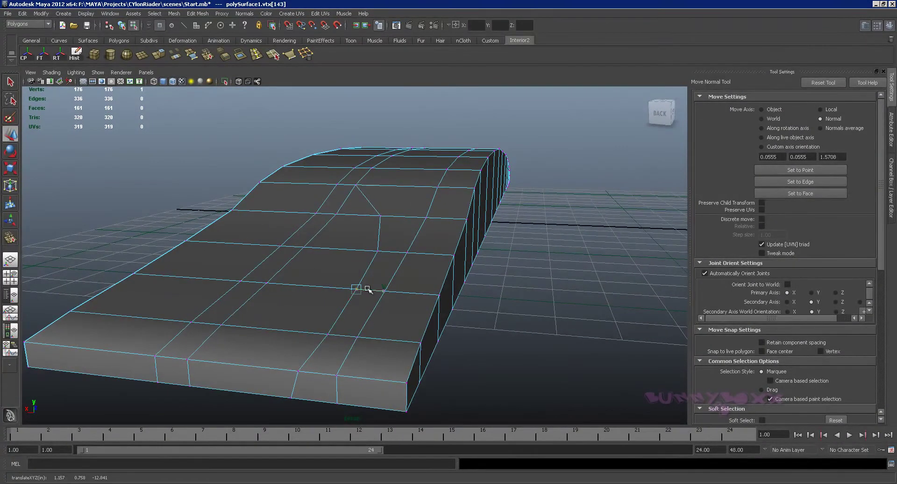
pyautogui.moveTo(370, 286)
pyautogui.keyDown('alt'); pyautogui.mouseDown()
pyautogui.moveTo(387, 274)
pyautogui.moveTo(415, 286)
pyautogui.mouseUp(); pyautogui.keyUp('alt')
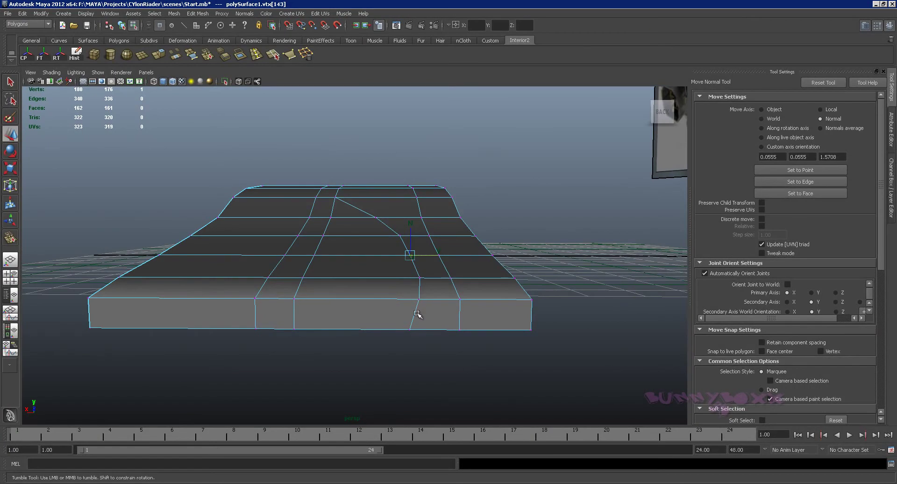
pyautogui.click(409, 330)
pyautogui.moveTo(427, 331); pyautogui.dragTo(437, 332)
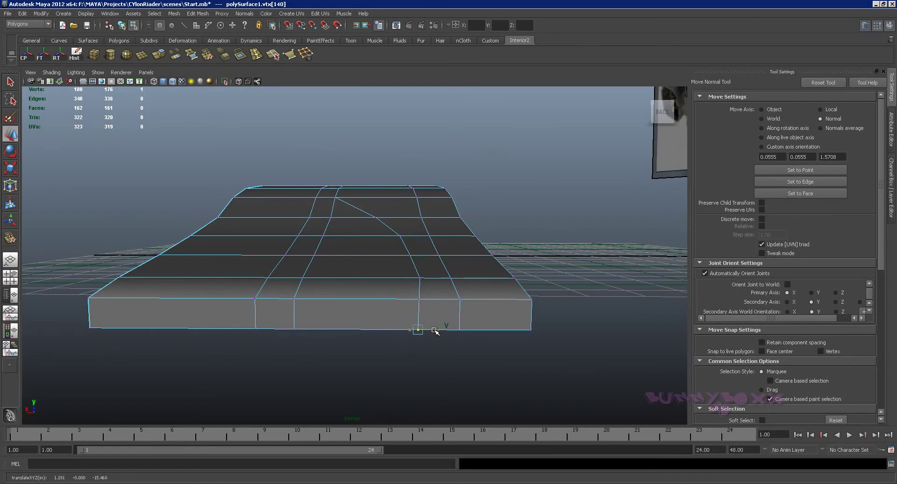
pyautogui.moveTo(433, 300)
pyautogui.mouseDown()
pyautogui.moveTo(445, 225)
pyautogui.moveTo(439, 238)
pyautogui.moveTo(439, 224)
pyautogui.moveTo(400, 212)
pyautogui.mouseUp()
# Step: Connect the selected front vertices with a new edge using Connect Components
pyautogui.moveTo(378, 206); pyautogui.dragTo(367, 189, button='right')
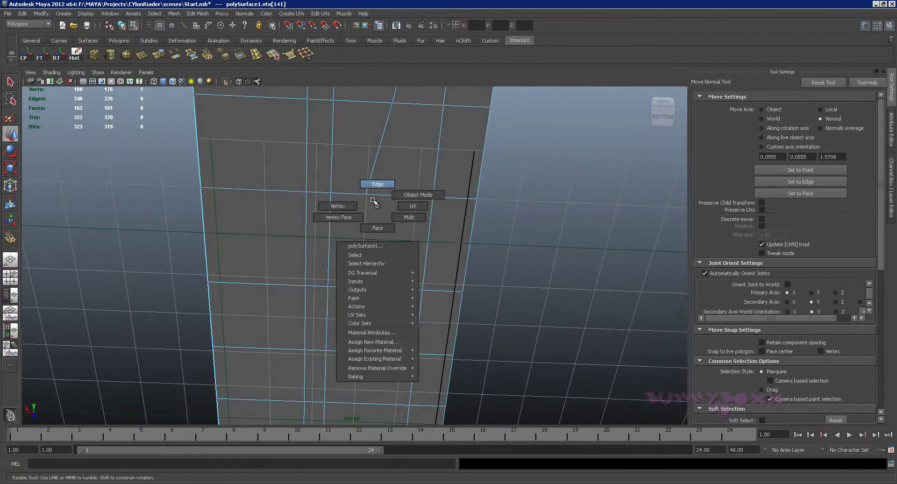
pyautogui.click(366, 195)
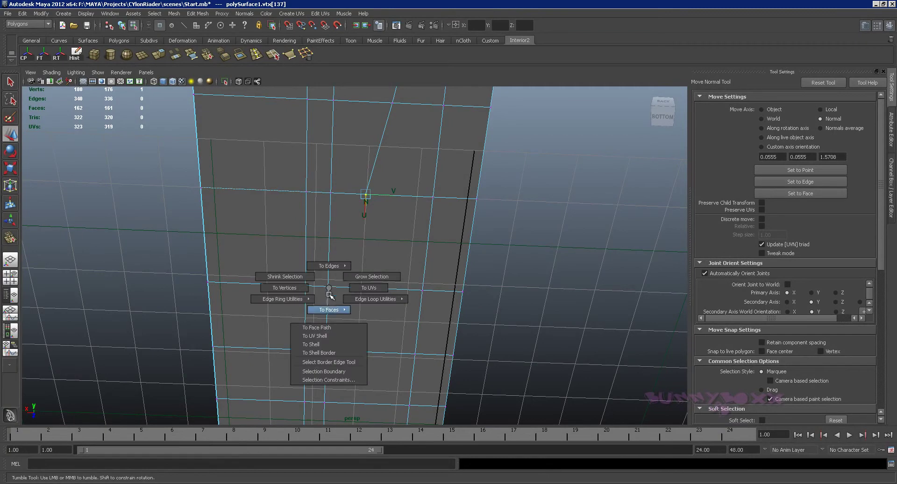
pyautogui.keyDown('shift'); pyautogui.moveTo(330, 291); pyautogui.dragTo(324, 335, button='right'); pyautogui.keyUp('shift')
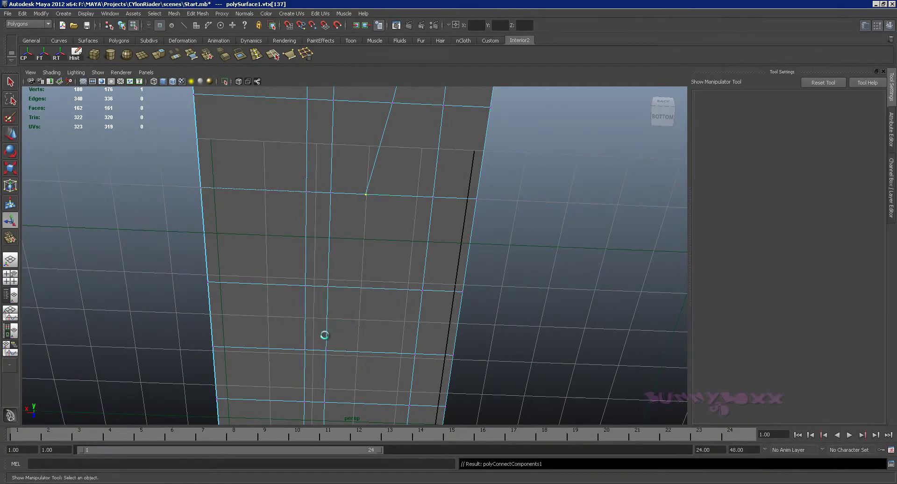
pyautogui.moveTo(367, 275)
pyautogui.keyDown('alt'); pyautogui.mouseDown()
pyautogui.moveTo(370, 248)
pyautogui.moveTo(407, 276)
pyautogui.moveTo(418, 302)
pyautogui.moveTo(402, 259)
pyautogui.moveTo(389, 266)
pyautogui.moveTo(394, 258)
pyautogui.mouseUp(); pyautogui.keyUp('alt')
pyautogui.press('F8')
pyautogui.click(276, 55)
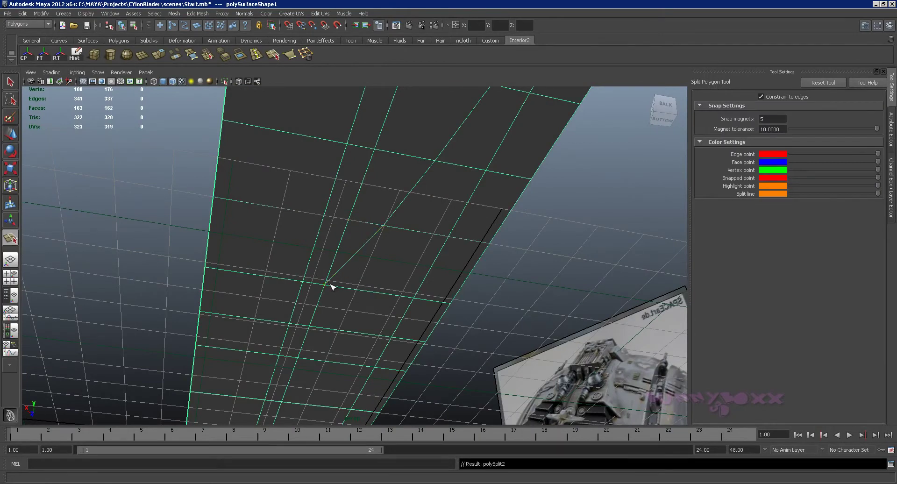
# Step: Finish the edge cut and switch to face selection over the hull's top
pyautogui.press('q')
pyautogui.keyDown('alt'); pyautogui.moveTo(357, 184); pyautogui.dragTo(331, 224); pyautogui.keyUp('alt')
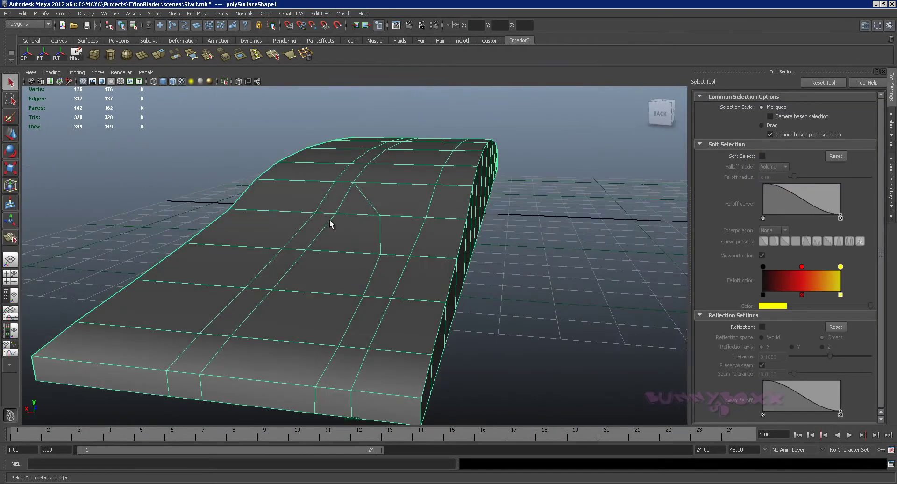
pyautogui.moveTo(361, 216); pyautogui.dragTo(398, 259, button='right')
pyautogui.moveTo(398, 259)
pyautogui.keyDown('alt'); pyautogui.mouseDown()
pyautogui.moveTo(442, 284)
pyautogui.moveTo(497, 271)
pyautogui.moveTo(399, 270)
pyautogui.moveTo(396, 239)
pyautogui.mouseUp(); pyautogui.keyUp('alt')
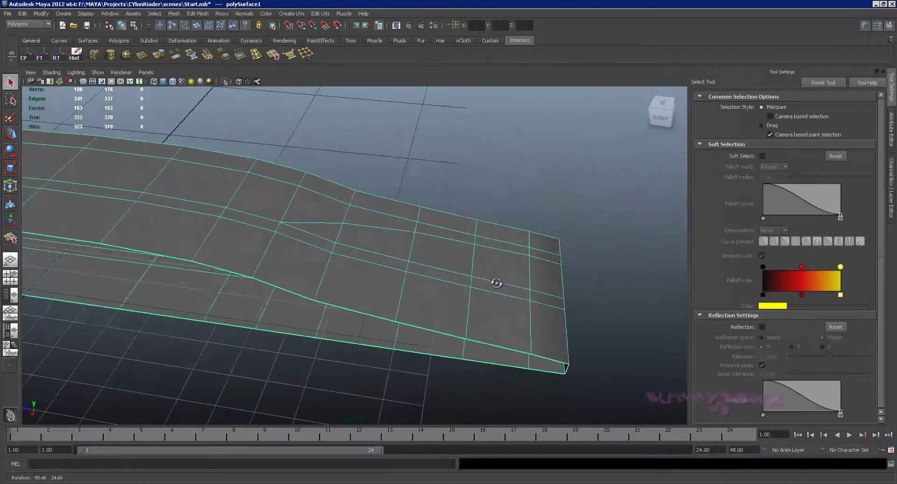
pyautogui.moveTo(340, 241)
pyautogui.keyDown('alt'); pyautogui.mouseDown()
pyautogui.moveTo(321, 214)
pyautogui.moveTo(392, 258)
pyautogui.moveTo(358, 254)
pyautogui.moveTo(397, 258)
pyautogui.moveTo(286, 287)
pyautogui.moveTo(281, 250)
pyautogui.mouseUp(); pyautogui.keyUp('alt')
pyautogui.rightClick(318, 209)
pyautogui.moveTo(280, 252); pyautogui.dragTo(268, 276, button='right')
pyautogui.moveTo(267, 276)
pyautogui.keyDown('alt'); pyautogui.mouseDown()
pyautogui.moveTo(279, 274)
pyautogui.moveTo(285, 355)
pyautogui.mouseUp(); pyautogui.keyUp('alt')
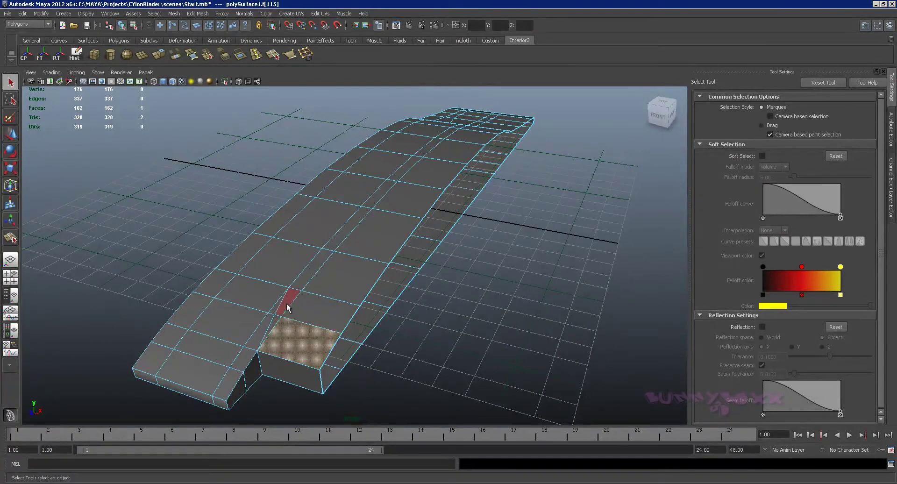
# Step: Shift-select a strip of top faces running along the hull toward the nose
pyautogui.keyDown('shift'); pyautogui.click(345, 275); pyautogui.keyUp('shift')
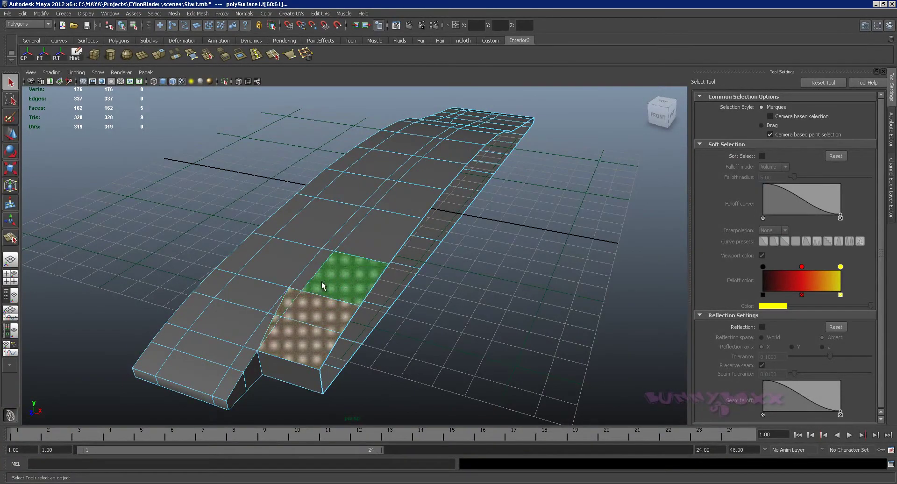
pyautogui.keyDown('shift'); pyautogui.click(354, 237); pyautogui.keyUp('shift')
pyautogui.keyDown('shift'); pyautogui.click(390, 219); pyautogui.keyUp('shift')
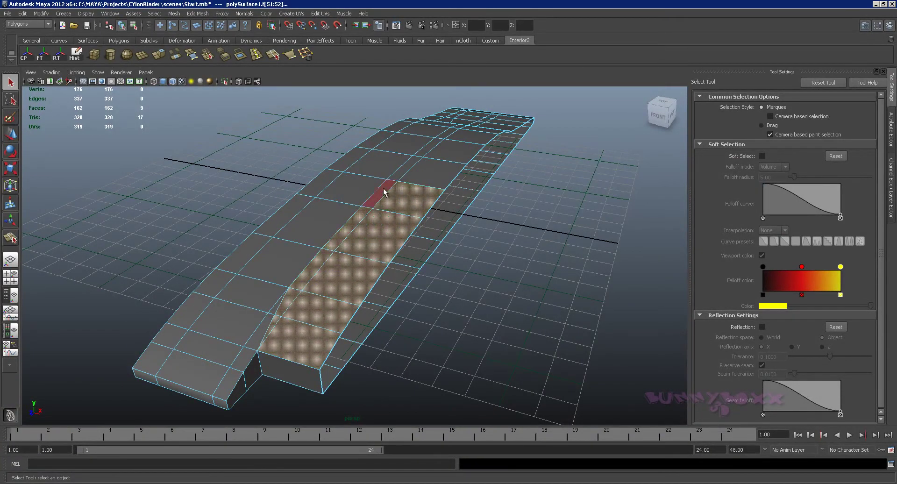
pyautogui.keyDown('shift'); pyautogui.click(314, 294); pyautogui.keyUp('shift')
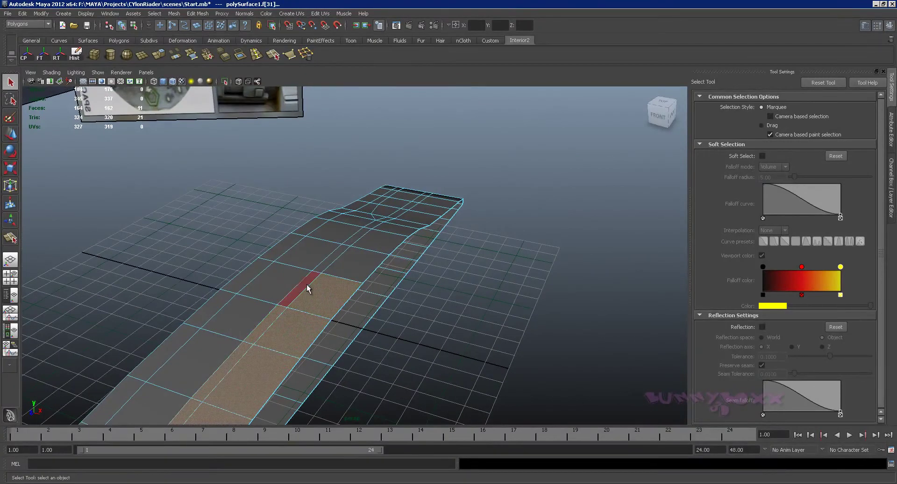
pyautogui.keyDown('shift'); pyautogui.click(297, 280); pyautogui.keyUp('shift')
pyautogui.keyDown('shift'); pyautogui.click(350, 270); pyautogui.keyUp('shift')
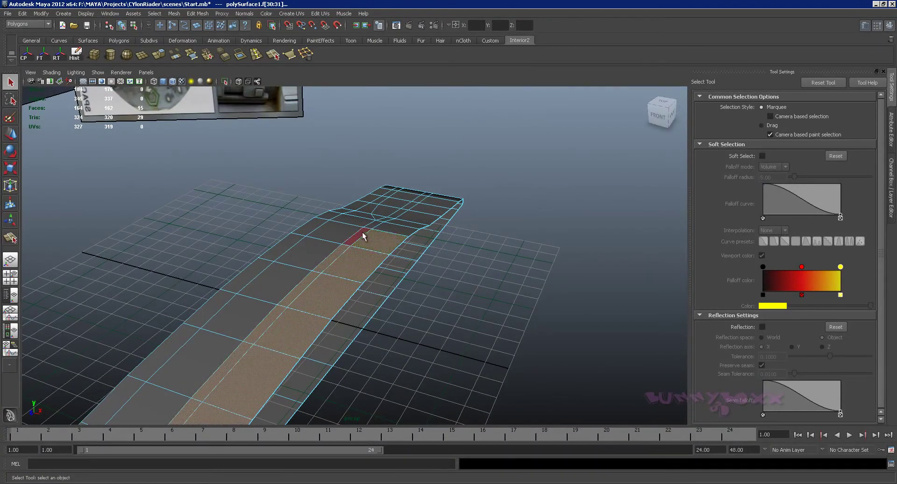
# Step: Restore the cleared face selection and add three more top faces to the ridge strip
pyautogui.press('y')
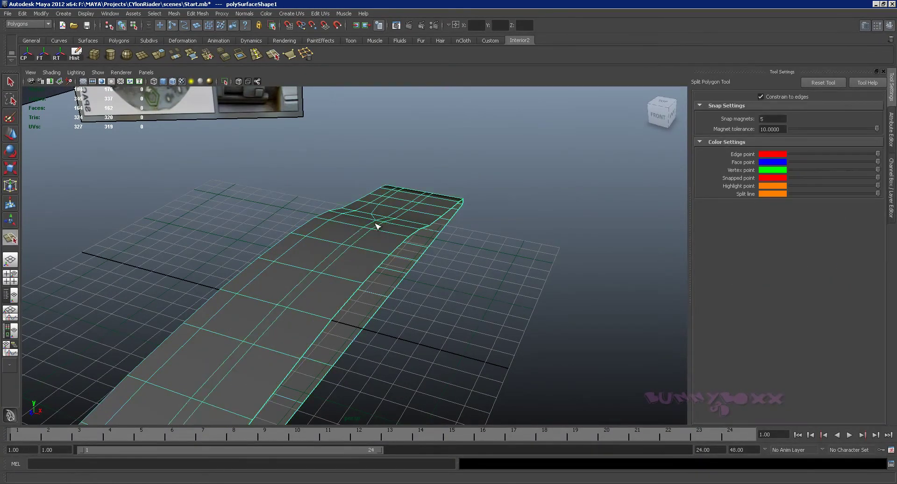
pyautogui.hotkey('ctrl', 'z')
pyautogui.keyDown('alt'); pyautogui.moveTo(382, 232); pyautogui.dragTo(383, 294); pyautogui.keyUp('alt')
pyautogui.keyDown('alt'); pyautogui.moveTo(383, 294); pyautogui.dragTo(130, 165, button='middle'); pyautogui.keyUp('alt')
pyautogui.press('q')
pyautogui.moveTo(421, 229)
pyautogui.keyDown('alt'); pyautogui.mouseDown()
pyautogui.moveTo(321, 196)
pyautogui.moveTo(326, 214)
pyautogui.moveTo(286, 225)
pyautogui.mouseUp(); pyautogui.keyUp('alt')
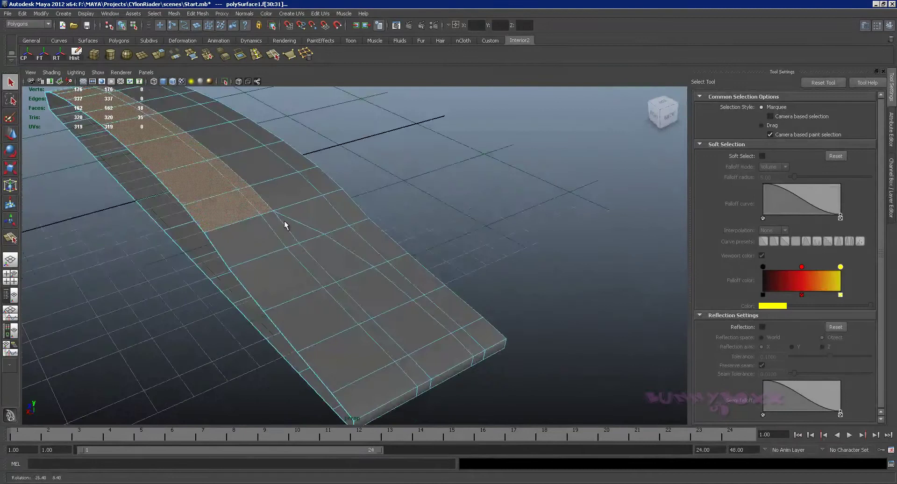
pyautogui.keyDown('shift'); pyautogui.click(260, 242); pyautogui.keyUp('shift')
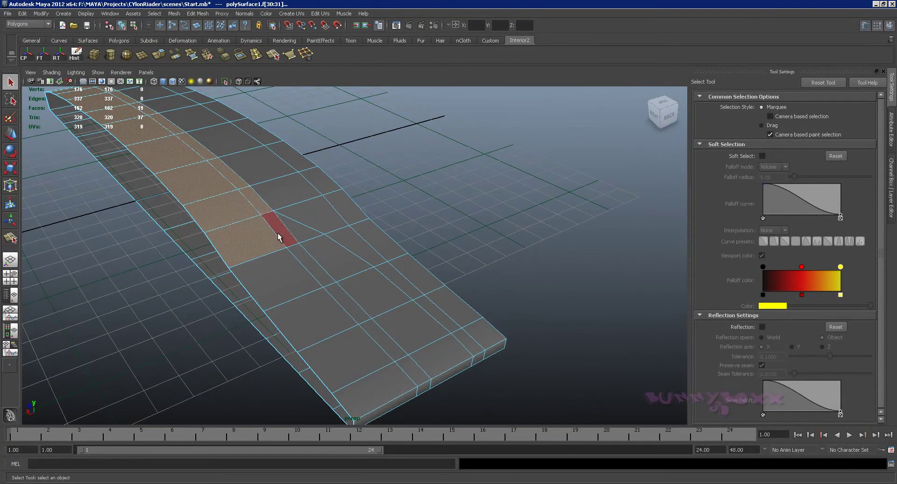
pyautogui.keyDown('shift'); pyautogui.click(312, 257); pyautogui.keyUp('shift')
pyautogui.keyDown('shift'); pyautogui.click(307, 259); pyautogui.keyUp('shift')
pyautogui.moveTo(306, 259)
pyautogui.keyDown('alt'); pyautogui.mouseDown()
pyautogui.moveTo(371, 286)
pyautogui.moveTo(381, 258)
pyautogui.moveTo(379, 285)
pyautogui.mouseUp(); pyautogui.keyUp('alt')
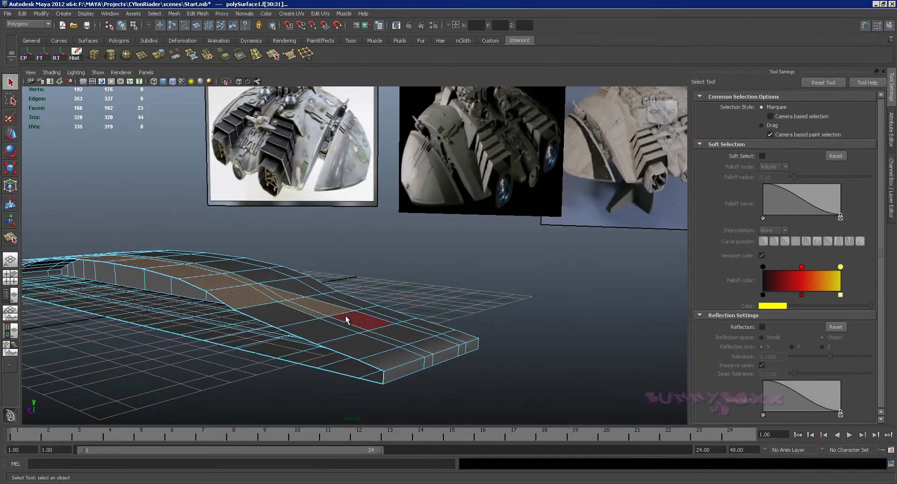
pyautogui.moveTo(406, 357)
pyautogui.keyDown('alt'); pyautogui.mouseDown()
pyautogui.moveTo(356, 294)
pyautogui.moveTo(374, 346)
pyautogui.mouseUp(); pyautogui.keyUp('alt')
pyautogui.rightClick(367, 325)
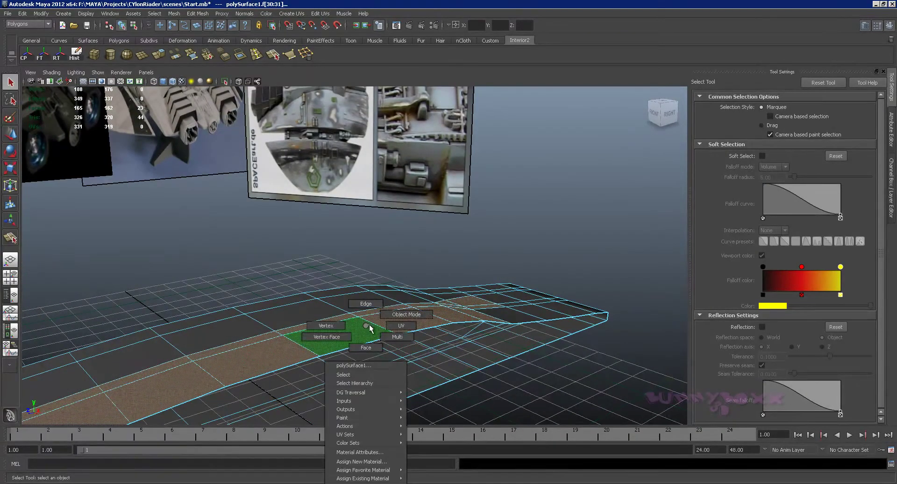
# Step: Extrude the top face strip and pull it upward into a raised ridge
pyautogui.click(369, 329)
pyautogui.keyDown('alt'); pyautogui.moveTo(220, 255); pyautogui.dragTo(331, 262); pyautogui.keyUp('alt')
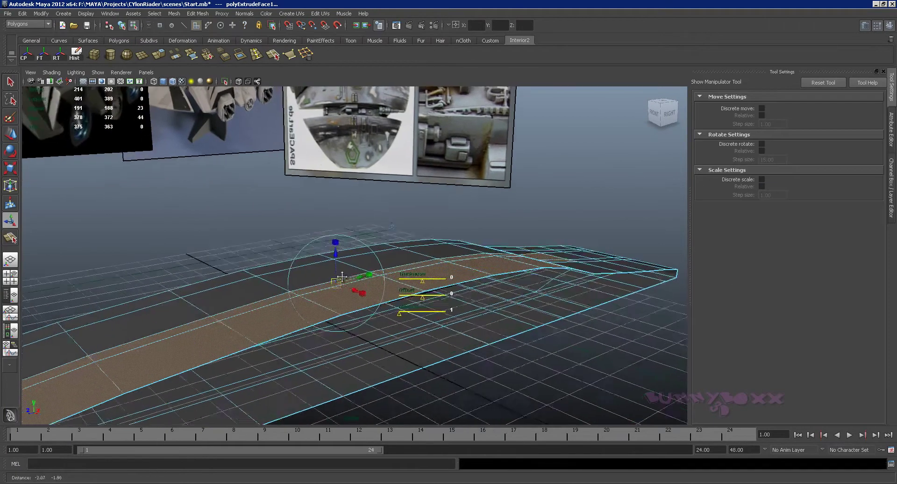
pyautogui.keyDown('alt'); pyautogui.moveTo(384, 261); pyautogui.dragTo(359, 221); pyautogui.keyUp('alt')
pyautogui.click(343, 220)
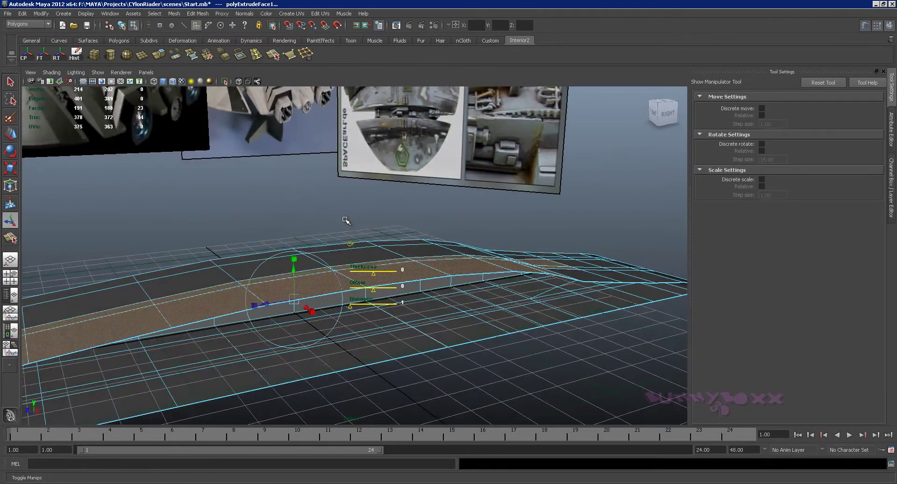
pyautogui.click(351, 244)
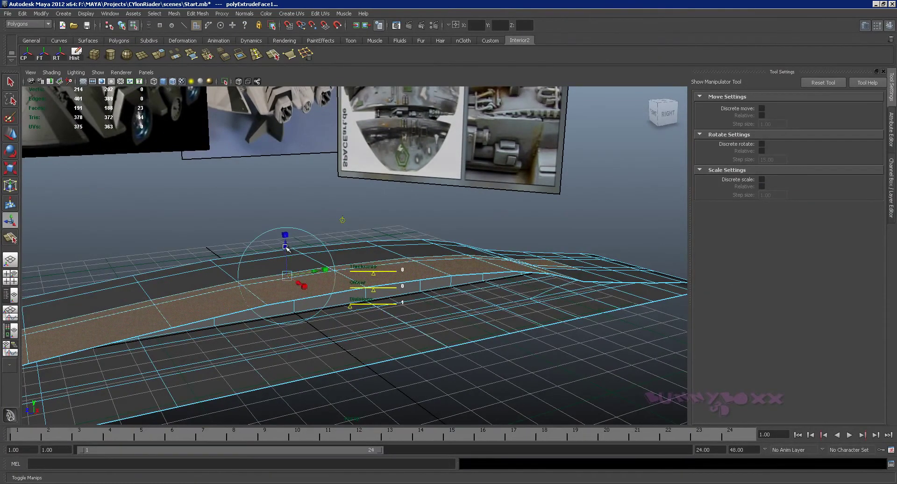
pyautogui.moveTo(343, 221)
pyautogui.keyDown('alt'); pyautogui.mouseDown()
pyautogui.moveTo(360, 252)
pyautogui.moveTo(361, 208)
pyautogui.moveTo(446, 194)
pyautogui.mouseUp(); pyautogui.keyUp('alt')
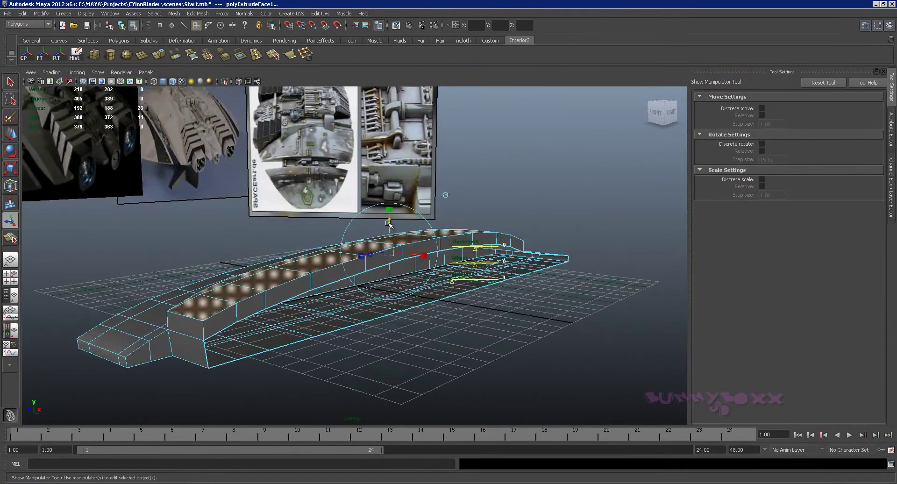
pyautogui.moveTo(388, 223)
pyautogui.mouseDown()
pyautogui.moveTo(395, 234)
pyautogui.moveTo(346, 243)
pyautogui.mouseUp()
pyautogui.moveTo(344, 276); pyautogui.dragTo(270, 282)
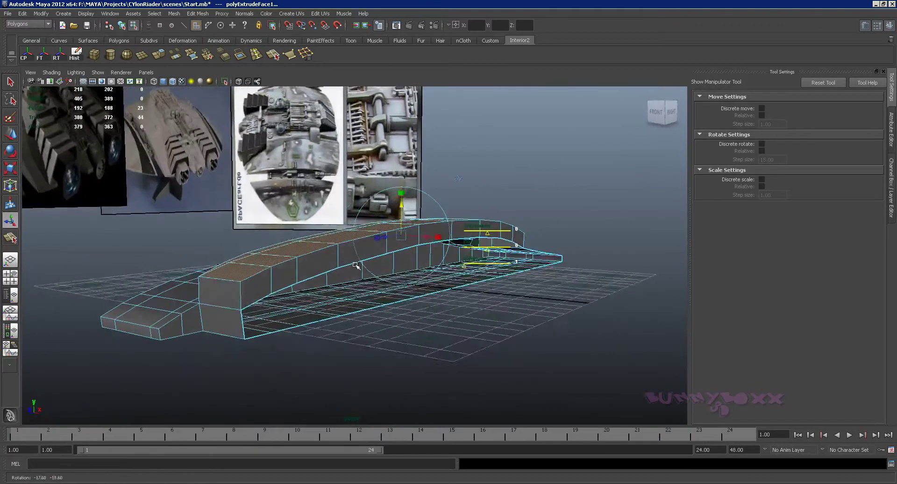
# Step: Select the unneeded faces from the ridge's face loop and delete them
pyautogui.rightClick(270, 282)
pyautogui.click(268, 303)
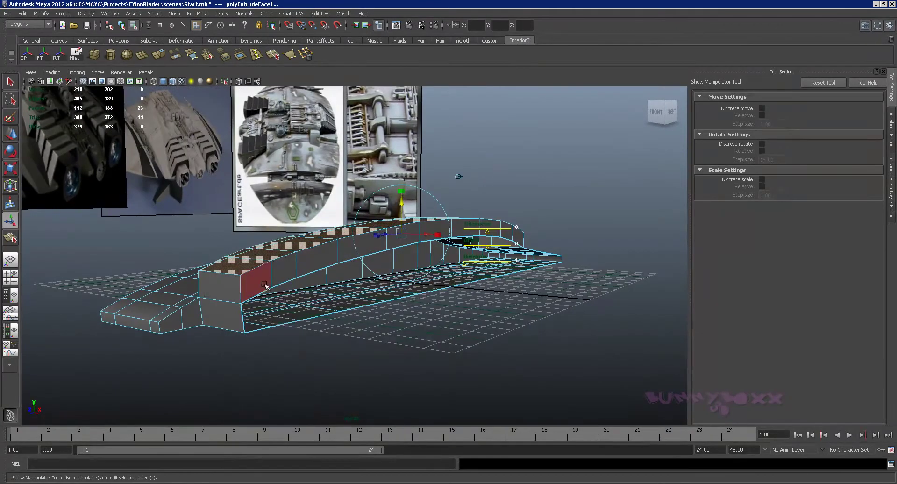
pyautogui.keyDown('shift'); pyautogui.doubleClick(287, 271); pyautogui.keyUp('shift')
pyautogui.keyDown('ctrl'); pyautogui.click(215, 284); pyautogui.keyUp('ctrl')
pyautogui.keyDown('alt'); pyautogui.moveTo(215, 284); pyautogui.dragTo(261, 288); pyautogui.keyUp('alt')
pyautogui.keyDown('ctrl'); pyautogui.click(455, 293); pyautogui.keyUp('ctrl')
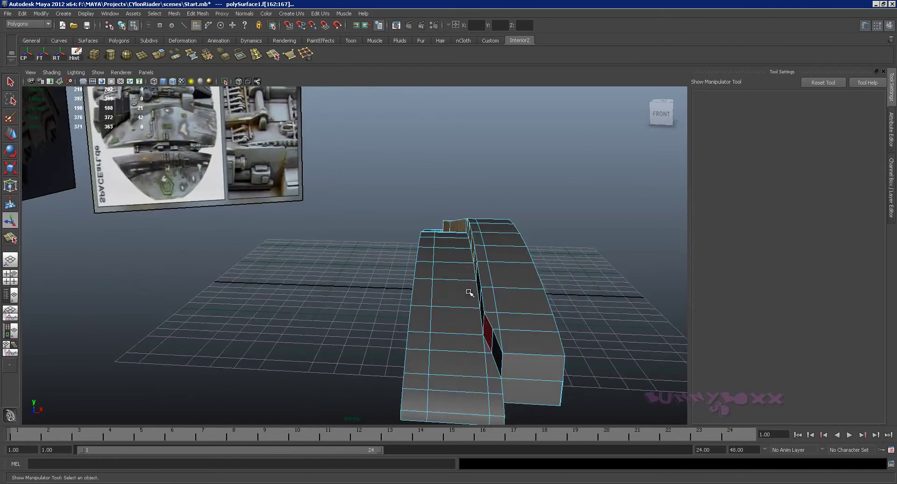
pyautogui.keyDown('alt'); pyautogui.moveTo(472, 294); pyautogui.dragTo(465, 327); pyautogui.keyUp('alt')
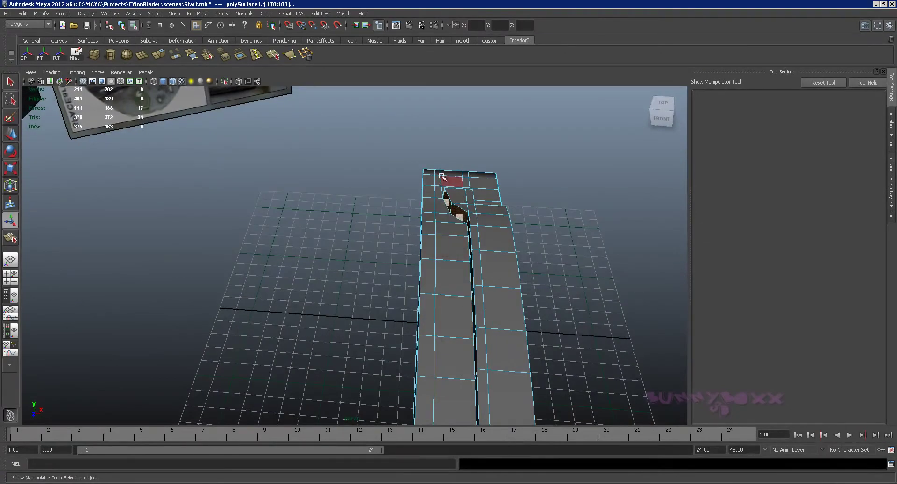
pyautogui.keyDown('ctrl'); pyautogui.moveTo(481, 245); pyautogui.dragTo(372, 228); pyautogui.keyUp('ctrl')
pyautogui.press('Delete')
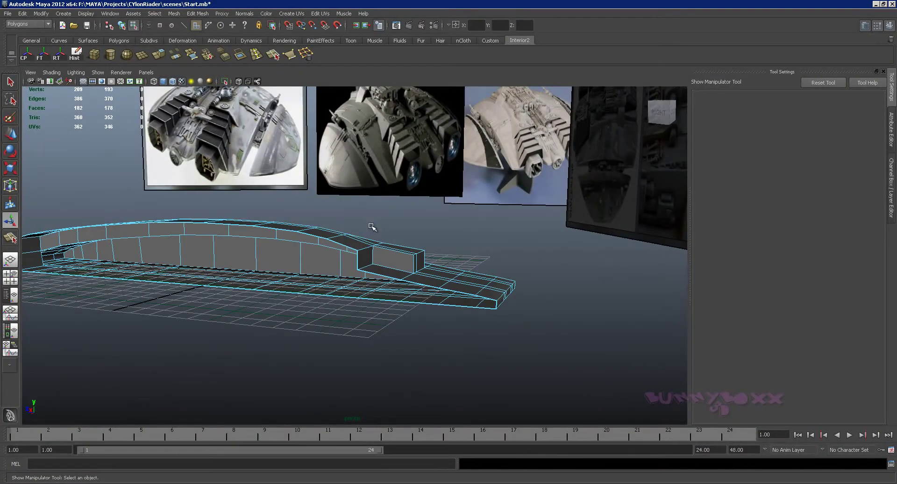
# Step: Apply Mirror Polygon from the Shift+right-click menu to copy the half hull across
pyautogui.keyDown('alt'); pyautogui.moveTo(257, 280); pyautogui.dragTo(374, 272); pyautogui.keyUp('alt')
pyautogui.moveTo(374, 271); pyautogui.dragTo(394, 251, button='right')
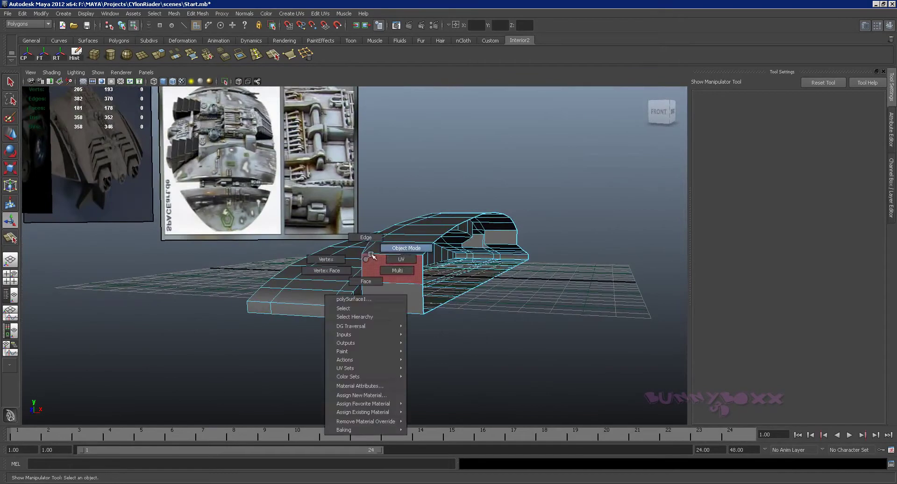
pyautogui.keyDown('alt'); pyautogui.moveTo(395, 251); pyautogui.dragTo(388, 272); pyautogui.keyUp('alt')
pyautogui.moveTo(414, 280)
pyautogui.keyDown('shift'); pyautogui.mouseDown(button='right')
pyautogui.moveTo(416, 372)
pyautogui.moveTo(415, 290)
pyautogui.mouseUp(button='right'); pyautogui.keyUp('shift')
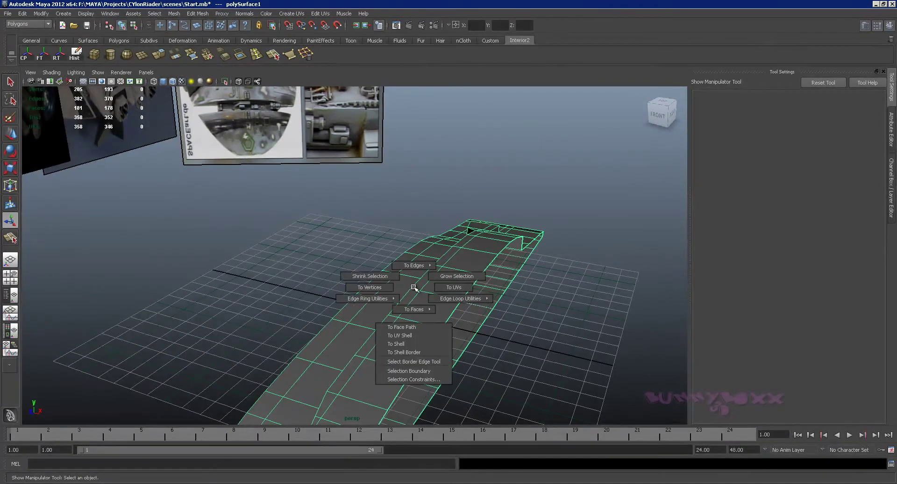
pyautogui.keyDown('shift'); pyautogui.rightClick(413, 288); pyautogui.keyUp('shift')
pyautogui.keyDown('shift'); pyautogui.rightClick(414, 289); pyautogui.keyUp('shift')
pyautogui.moveTo(397, 380)
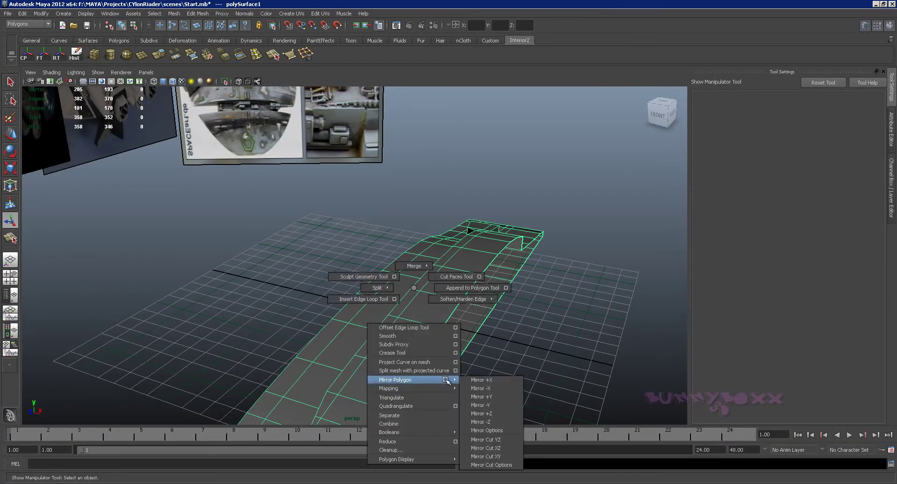
pyautogui.click(472, 380)
pyautogui.moveTo(472, 379)
pyautogui.keyDown('alt'); pyautogui.mouseDown()
pyautogui.moveTo(417, 349)
pyautogui.moveTo(351, 353)
pyautogui.mouseUp(); pyautogui.keyUp('alt')
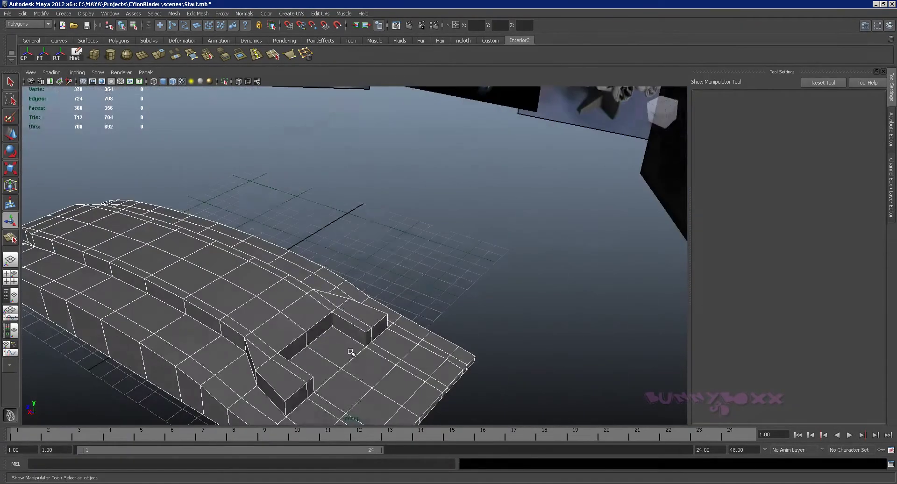
# Step: Return to object mode and select the whole mirrored hull
pyautogui.rightClick(332, 325)
pyautogui.click(355, 315)
pyautogui.moveTo(427, 297)
pyautogui.keyDown('alt'); pyautogui.mouseDown()
pyautogui.moveTo(419, 277)
pyautogui.moveTo(406, 282)
pyautogui.moveTo(427, 282)
pyautogui.moveTo(320, 278)
pyautogui.moveTo(320, 270)
pyautogui.moveTo(467, 279)
pyautogui.moveTo(326, 279)
pyautogui.moveTo(380, 297)
pyautogui.moveTo(372, 281)
pyautogui.moveTo(344, 280)
pyautogui.moveTo(367, 276)
pyautogui.moveTo(391, 237)
pyautogui.mouseUp(); pyautogui.keyUp('alt')
pyautogui.click(419, 276)
pyautogui.scroll(2, 380, 297)
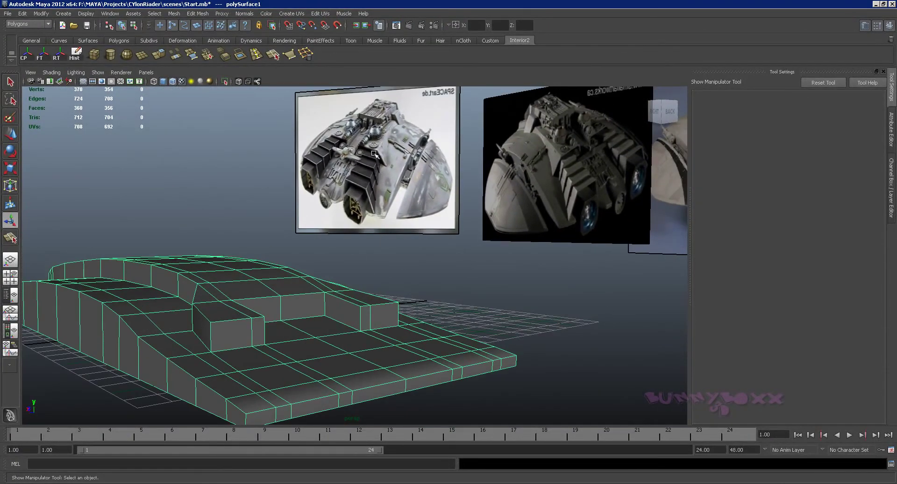
pyautogui.moveTo(621, 206)
pyautogui.keyDown('alt'); pyautogui.mouseDown()
pyautogui.moveTo(402, 223)
pyautogui.moveTo(579, 210)
pyautogui.moveTo(557, 212)
pyautogui.mouseUp(); pyautogui.keyUp('alt')
pyautogui.moveTo(391, 283)
pyautogui.keyDown('alt'); pyautogui.mouseDown()
pyautogui.moveTo(354, 282)
pyautogui.moveTo(380, 266)
pyautogui.moveTo(386, 330)
pyautogui.moveTo(411, 333)
pyautogui.moveTo(409, 316)
pyautogui.moveTo(388, 317)
pyautogui.moveTo(380, 248)
pyautogui.moveTo(387, 306)
pyautogui.moveTo(378, 306)
pyautogui.moveTo(389, 307)
pyautogui.moveTo(374, 309)
pyautogui.moveTo(345, 283)
pyautogui.mouseUp(); pyautogui.keyUp('alt')
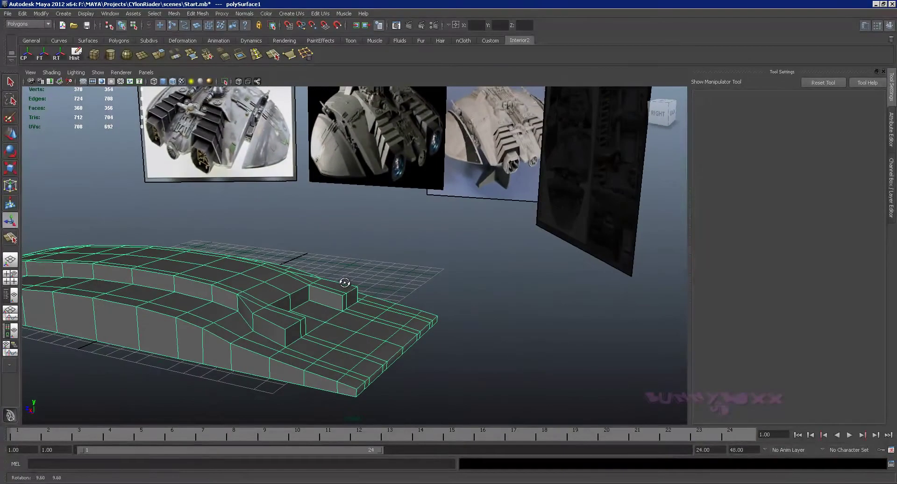
# Step: Undo the last three actions and pull the extruded top faces upward to thicken the raised section
pyautogui.hotkey('ctrl', 'z')
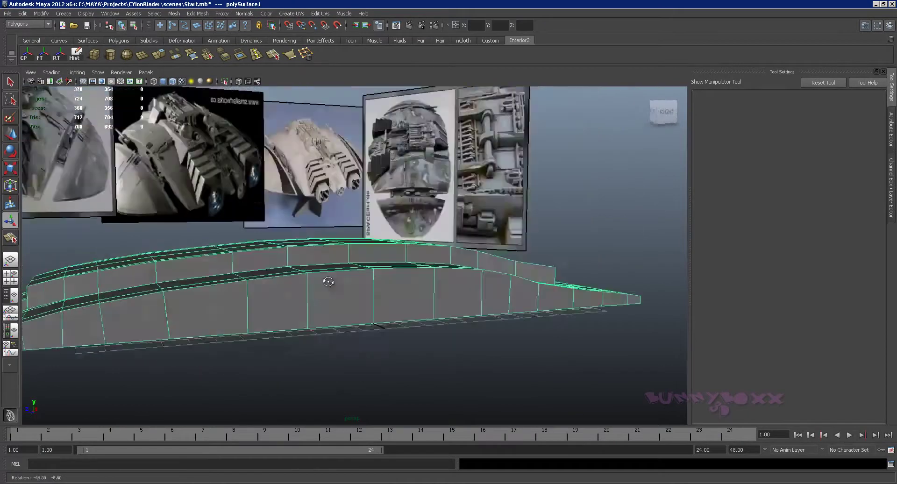
pyautogui.hotkey('ctrl', 'z')
pyautogui.hotkey('ctrl', 'z')
pyautogui.hotkey('ctrl', 'z')
pyautogui.hotkey('ctrl', 'z')
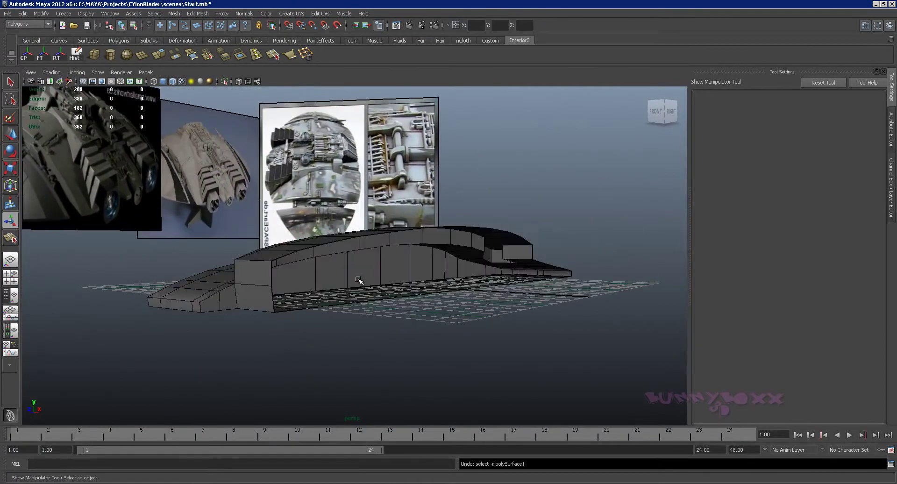
pyautogui.hotkey('ctrl', 'z')
pyautogui.hotkey('ctrl', 'z')
pyautogui.hotkey('ctrl', 'z')
pyautogui.hotkey('ctrl', 'z')
pyautogui.hotkey('ctrl', 'z')
pyautogui.hotkey('ctrl', 'z')
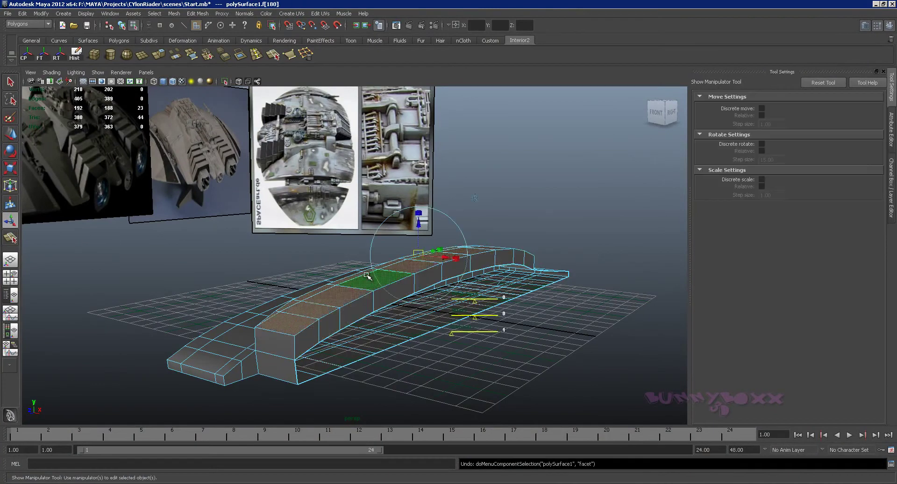
pyautogui.moveTo(420, 225)
pyautogui.mouseDown()
pyautogui.moveTo(423, 216)
pyautogui.moveTo(319, 229)
pyautogui.mouseUp()
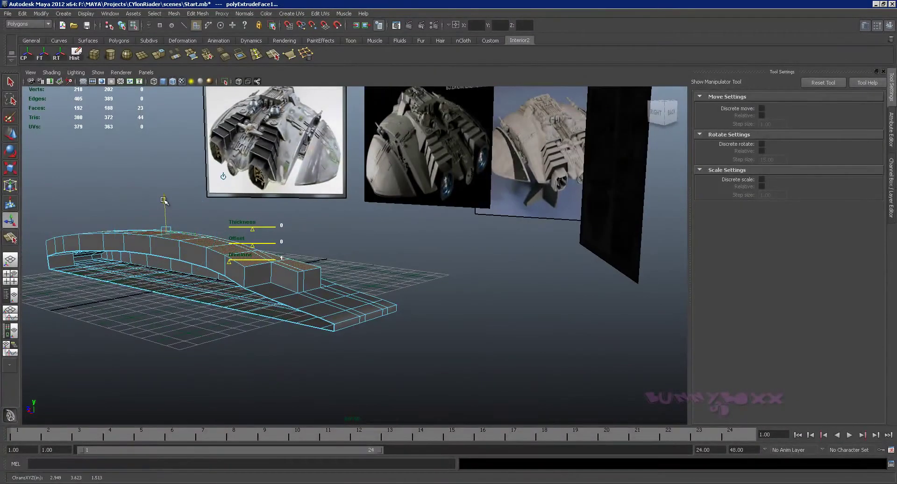
# Step: Select the ten faces along the arch's top band and delete them
pyautogui.moveTo(166, 210)
pyautogui.keyDown('alt'); pyautogui.mouseDown()
pyautogui.moveTo(299, 237)
pyautogui.moveTo(220, 226)
pyautogui.mouseUp(); pyautogui.keyUp('alt')
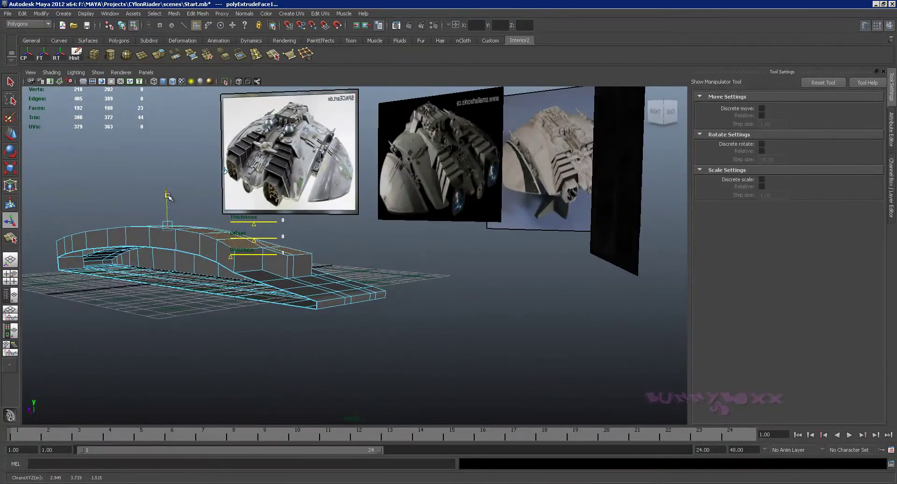
pyautogui.moveTo(171, 198)
pyautogui.keyDown('alt'); pyautogui.mouseDown()
pyautogui.moveTo(290, 216)
pyautogui.moveTo(310, 296)
pyautogui.moveTo(305, 308)
pyautogui.mouseUp(); pyautogui.keyUp('alt')
pyautogui.click(540, 263)
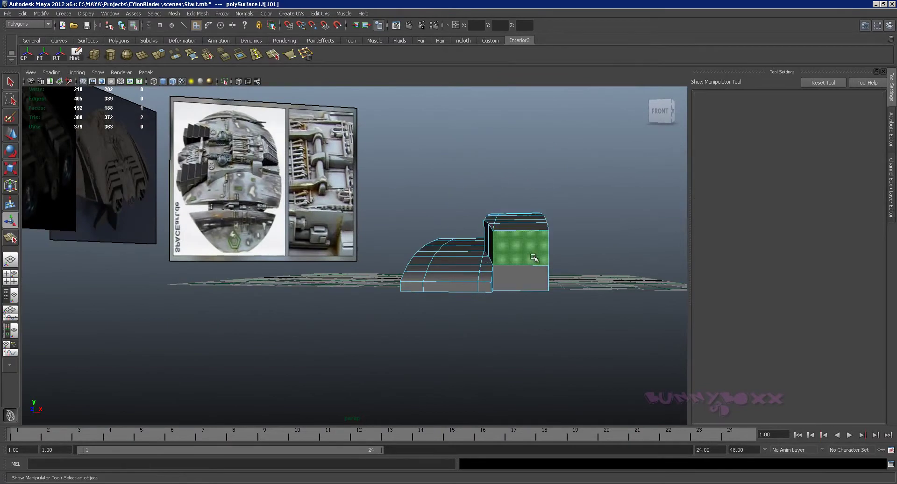
pyautogui.keyDown('alt'); pyautogui.moveTo(534, 258); pyautogui.dragTo(495, 283); pyautogui.keyUp('alt')
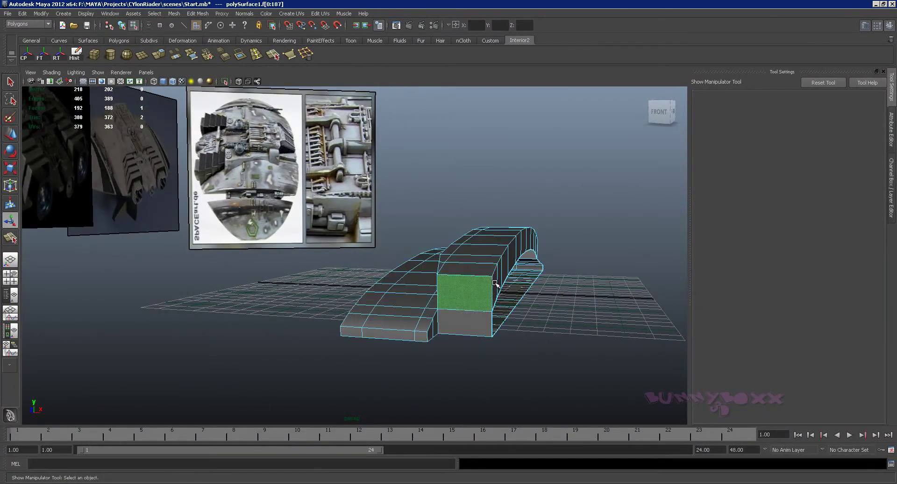
pyautogui.keyDown('shift'); pyautogui.click(492, 283); pyautogui.keyUp('shift')
pyautogui.click(493, 283)
pyautogui.keyDown('alt'); pyautogui.moveTo(493, 283); pyautogui.dragTo(381, 286); pyautogui.keyUp('alt')
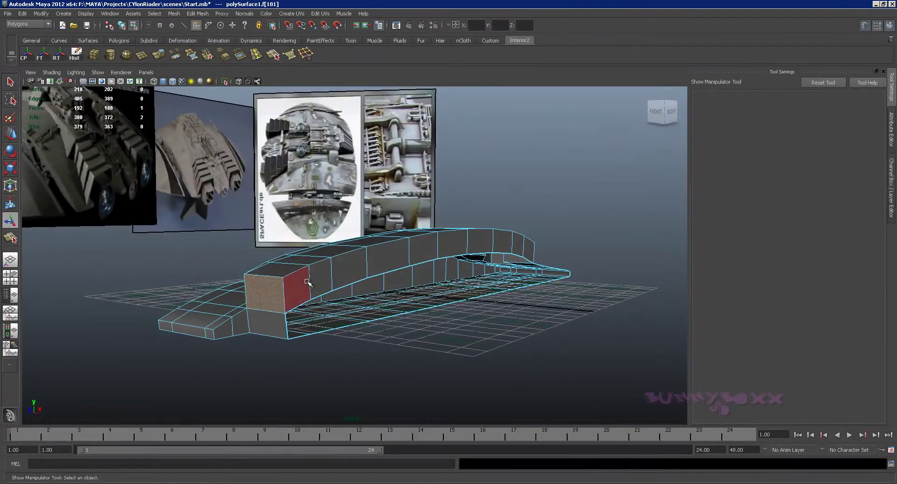
pyautogui.keyDown('shift'); pyautogui.click(308, 282); pyautogui.keyUp('shift')
pyautogui.keyDown('alt'); pyautogui.moveTo(297, 300); pyautogui.dragTo(491, 325); pyautogui.keyUp('alt')
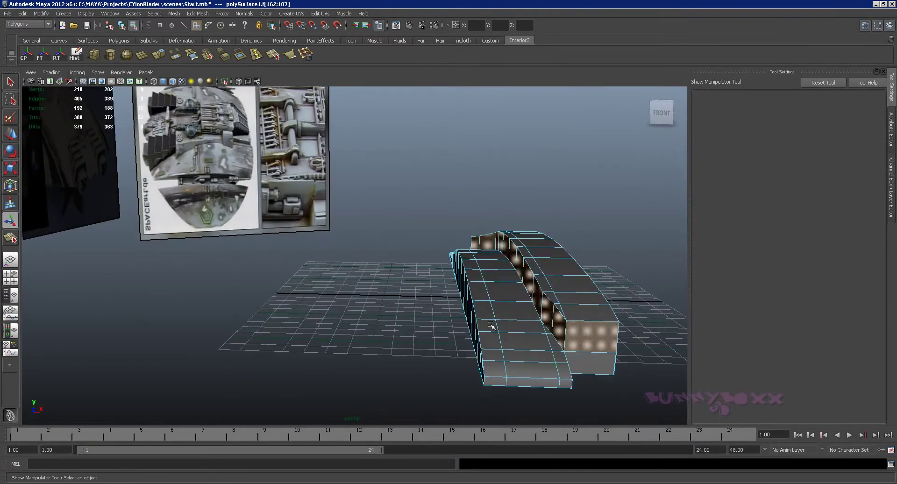
pyautogui.moveTo(565, 354)
pyautogui.mouseDown()
pyautogui.moveTo(490, 269)
pyautogui.moveTo(401, 223)
pyautogui.mouseUp()
pyautogui.keyDown('shift'); pyautogui.click(401, 223); pyautogui.keyUp('shift')
pyautogui.press('Delete')
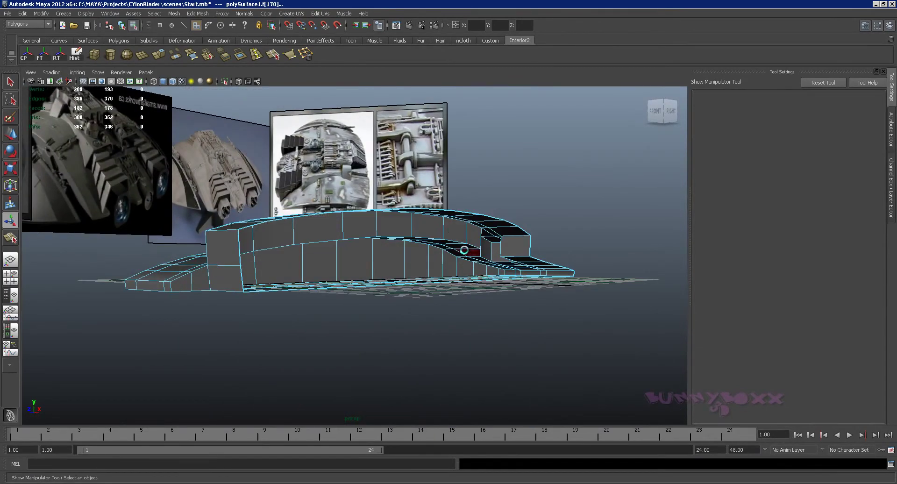
pyautogui.moveTo(451, 231)
pyautogui.mouseDown(button='right')
pyautogui.moveTo(465, 227)
pyautogui.moveTo(473, 316)
pyautogui.mouseUp(button='right')
pyautogui.moveTo(449, 321)
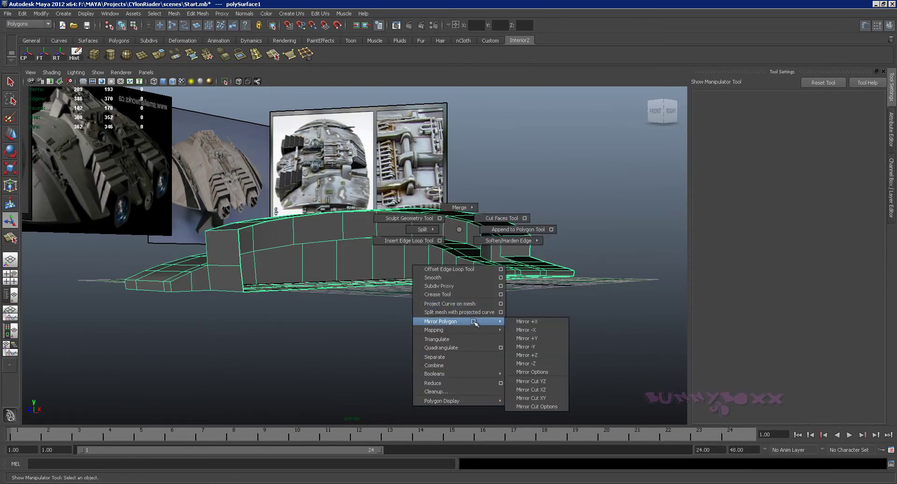
# Step: Mirror the half hull across +X into one mesh and return to Object Mode
pyautogui.click(517, 321)
pyautogui.keyDown('alt'); pyautogui.moveTo(517, 324); pyautogui.dragTo(451, 308); pyautogui.keyUp('alt')
pyautogui.rightClick(450, 308)
pyautogui.click(455, 306)
# Step: In Edge mode, select a top edge of the central raised block
pyautogui.moveTo(374, 356)
pyautogui.keyDown('alt'); pyautogui.mouseDown()
pyautogui.moveTo(375, 345)
pyautogui.moveTo(403, 341)
pyautogui.moveTo(401, 331)
pyautogui.moveTo(422, 315)
pyautogui.moveTo(420, 292)
pyautogui.mouseUp(); pyautogui.keyUp('alt')
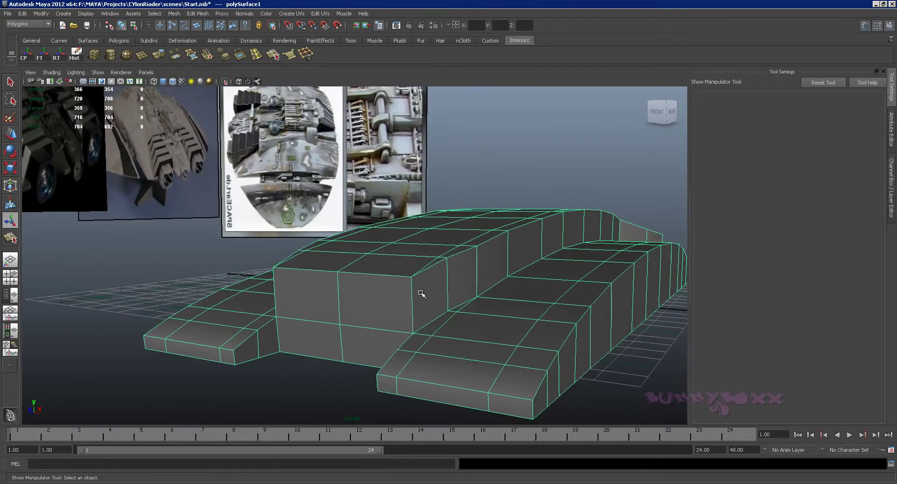
pyautogui.rightClick(417, 293)
pyautogui.click(405, 293)
pyautogui.rightClick(397, 280)
pyautogui.click(395, 258)
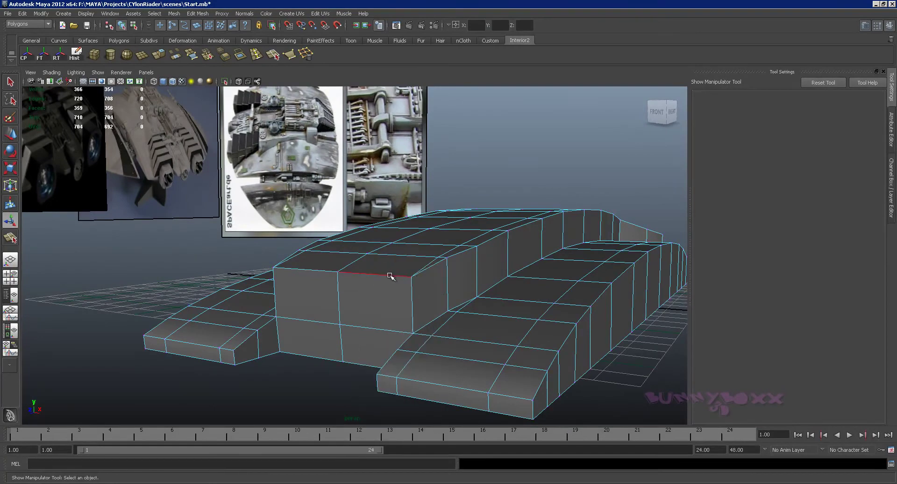
pyautogui.keyDown('shift'); pyautogui.click(326, 272); pyautogui.keyUp('shift')
pyautogui.press('y')
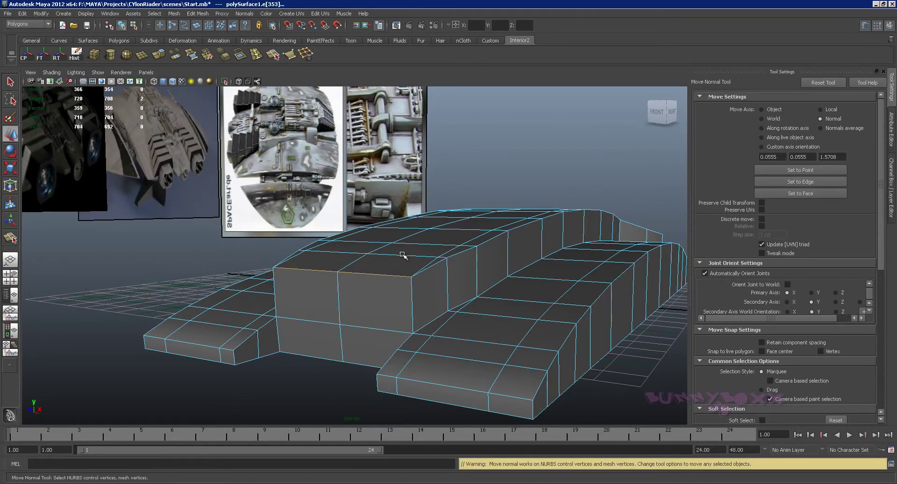
# Step: Move the centre block's front top edge down on Y so its front slopes downward
pyautogui.press('w')
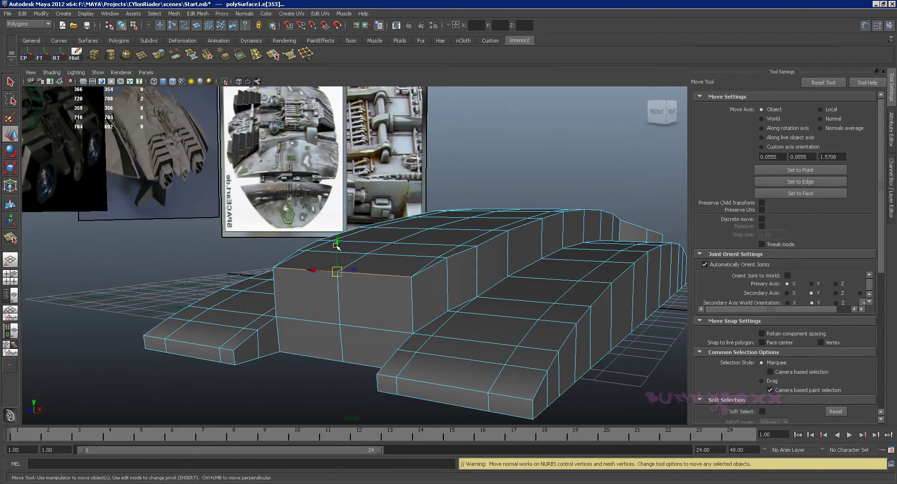
pyautogui.moveTo(338, 246); pyautogui.dragTo(339, 284)
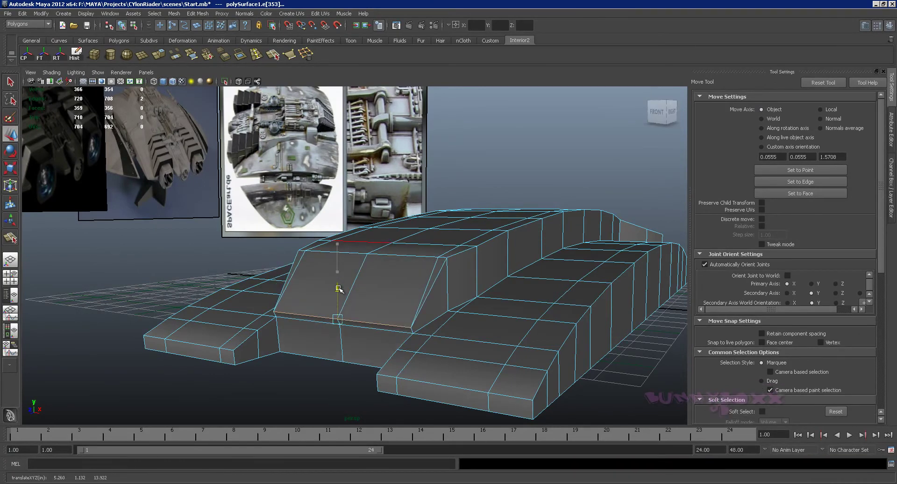
pyautogui.moveTo(339, 289)
pyautogui.keyDown('alt'); pyautogui.mouseDown()
pyautogui.moveTo(340, 256)
pyautogui.moveTo(281, 257)
pyautogui.moveTo(303, 257)
pyautogui.moveTo(300, 241)
pyautogui.moveTo(340, 244)
pyautogui.mouseUp(); pyautogui.keyUp('alt')
pyautogui.moveTo(290, 235); pyautogui.dragTo(269, 235, button='right')
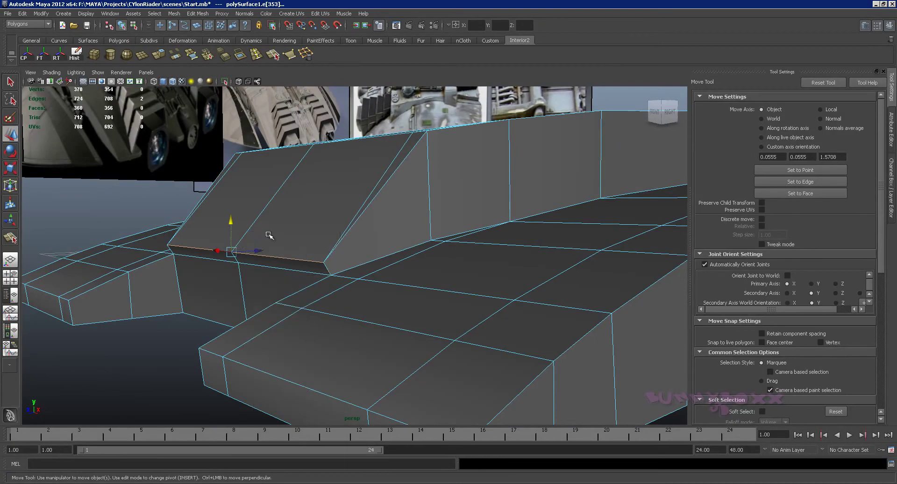
# Step: Merge two stray vertices at the sloped block's base into their neighbours, then return to Edge mode
pyautogui.click(207, 56)
pyautogui.moveTo(331, 274); pyautogui.dragTo(331, 274)
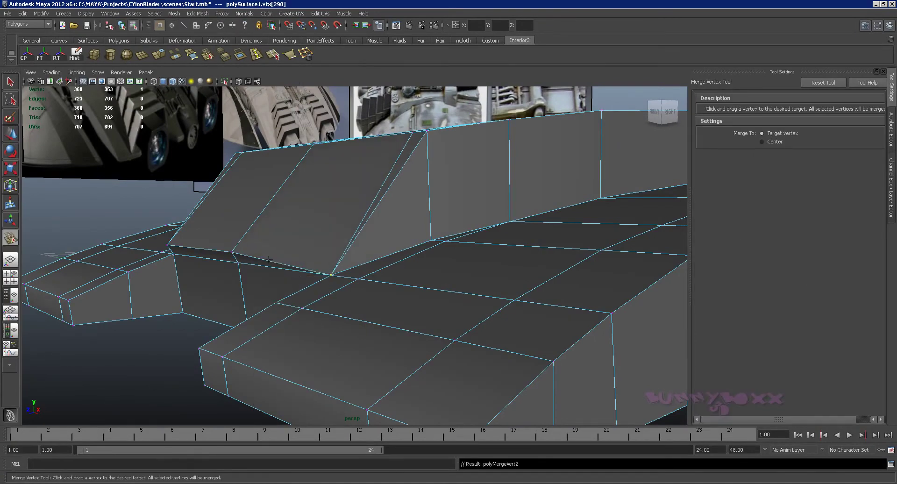
pyautogui.moveTo(236, 259)
pyautogui.mouseDown()
pyautogui.moveTo(331, 274)
pyautogui.moveTo(304, 259)
pyautogui.moveTo(533, 315)
pyautogui.moveTo(567, 306)
pyautogui.moveTo(379, 287)
pyautogui.mouseUp()
pyautogui.press('q')
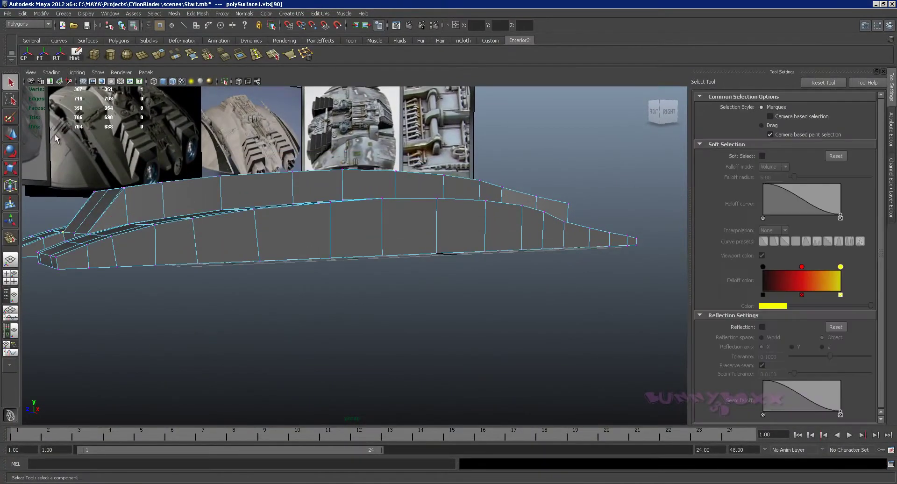
pyautogui.keyDown('alt'); pyautogui.moveTo(261, 204); pyautogui.dragTo(374, 267); pyautogui.keyUp('alt')
pyautogui.moveTo(375, 267); pyautogui.dragTo(370, 257, button='right')
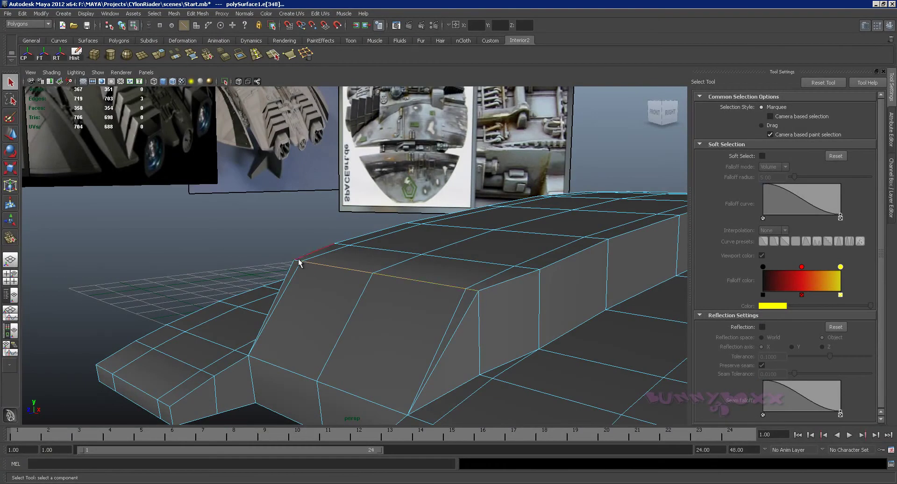
# Step: Move the selected front-block edge down on Y and nudge it into place
pyautogui.press('w')
pyautogui.moveTo(372, 267)
pyautogui.mouseDown()
pyautogui.moveTo(369, 242)
pyautogui.moveTo(366, 303)
pyautogui.moveTo(372, 256)
pyautogui.moveTo(371, 278)
pyautogui.moveTo(445, 267)
pyautogui.moveTo(364, 274)
pyautogui.moveTo(364, 251)
pyautogui.moveTo(392, 261)
pyautogui.moveTo(364, 235)
pyautogui.mouseUp()
pyautogui.moveTo(364, 235); pyautogui.dragTo(363, 229, button='middle')
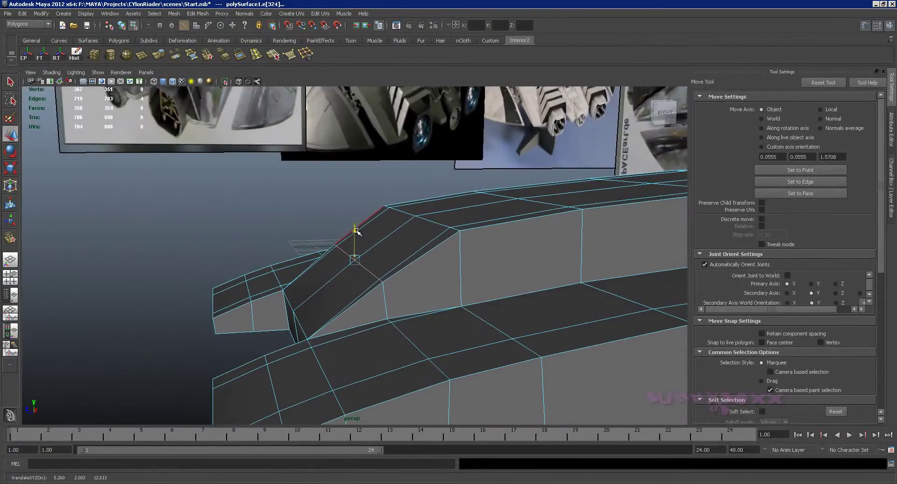
pyautogui.hotkey('ctrl', 'z')
# Step: Lower the ridge vertices and a front-slope vertex to blend the slope, then deselect the hull
pyautogui.moveTo(405, 212)
pyautogui.keyDown('alt'); pyautogui.mouseDown()
pyautogui.moveTo(405, 198)
pyautogui.moveTo(443, 234)
pyautogui.mouseUp(); pyautogui.keyUp('alt')
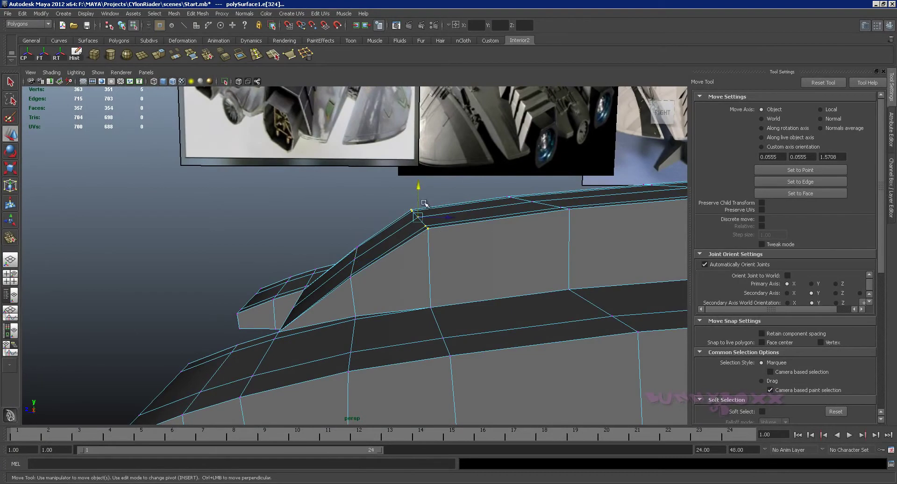
pyautogui.moveTo(419, 186)
pyautogui.mouseDown()
pyautogui.moveTo(421, 209)
pyautogui.moveTo(435, 194)
pyautogui.mouseUp()
pyautogui.moveTo(305, 229)
pyautogui.mouseDown()
pyautogui.moveTo(335, 236)
pyautogui.moveTo(145, 235)
pyautogui.mouseUp()
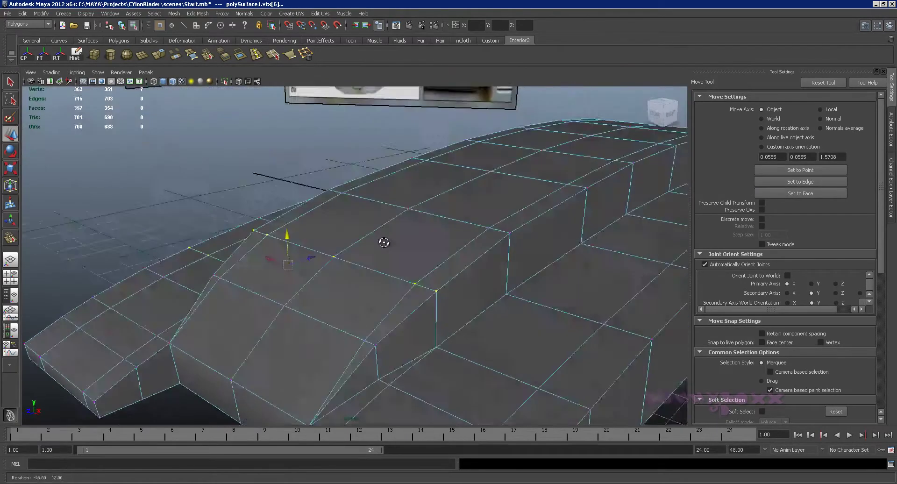
pyautogui.moveTo(248, 286)
pyautogui.keyDown('alt'); pyautogui.mouseDown()
pyautogui.moveTo(360, 280)
pyautogui.moveTo(261, 294)
pyautogui.moveTo(237, 267)
pyautogui.mouseUp(); pyautogui.keyUp('alt')
pyautogui.moveTo(321, 217); pyautogui.dragTo(323, 220)
pyautogui.moveTo(323, 221)
pyautogui.keyDown('alt'); pyautogui.mouseDown(button='right')
pyautogui.moveTo(412, 253)
pyautogui.moveTo(411, 236)
pyautogui.mouseUp(button='right'); pyautogui.keyUp('alt')
pyautogui.moveTo(449, 256)
pyautogui.keyDown('alt'); pyautogui.mouseDown()
pyautogui.moveTo(433, 267)
pyautogui.moveTo(511, 297)
pyautogui.moveTo(521, 281)
pyautogui.moveTo(571, 281)
pyautogui.moveTo(457, 281)
pyautogui.moveTo(484, 282)
pyautogui.moveTo(441, 243)
pyautogui.moveTo(407, 307)
pyautogui.moveTo(381, 291)
pyautogui.mouseUp(); pyautogui.keyUp('alt')
pyautogui.click(599, 332)
pyautogui.moveTo(510, 279)
pyautogui.keyDown('alt'); pyautogui.mouseDown()
pyautogui.moveTo(495, 234)
pyautogui.moveTo(489, 293)
pyautogui.moveTo(419, 297)
pyautogui.mouseUp(); pyautogui.keyUp('alt')
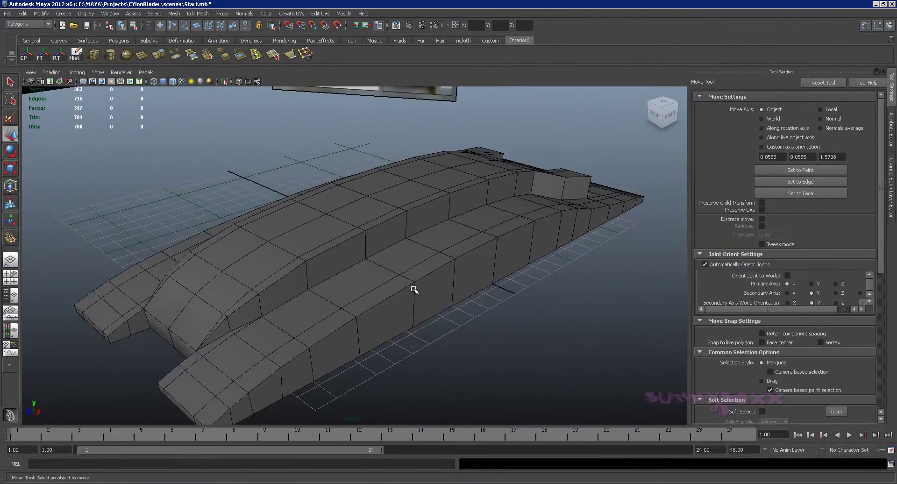
pyautogui.keyDown('alt'); pyautogui.moveTo(547, 241); pyautogui.dragTo(507, 225); pyautogui.keyUp('alt')
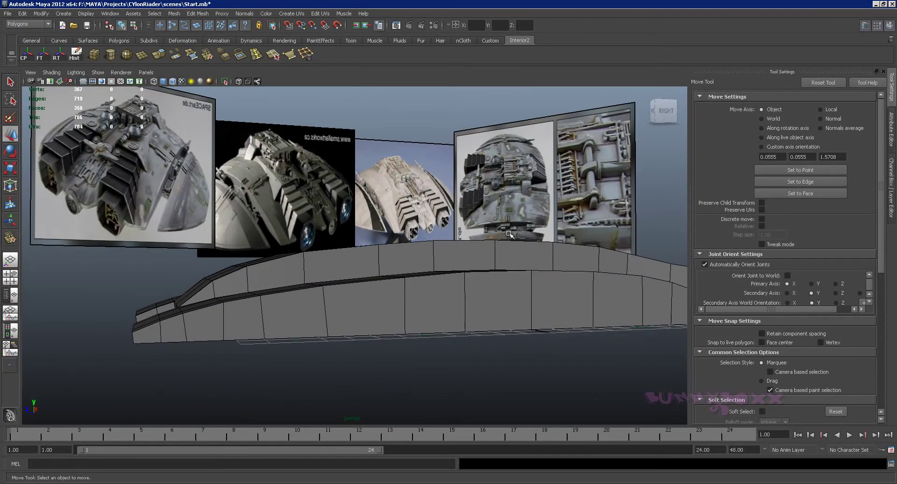
pyautogui.moveTo(528, 238)
pyautogui.keyDown('alt'); pyautogui.mouseDown()
pyautogui.moveTo(505, 243)
pyautogui.moveTo(499, 235)
pyautogui.mouseUp(); pyautogui.keyUp('alt')
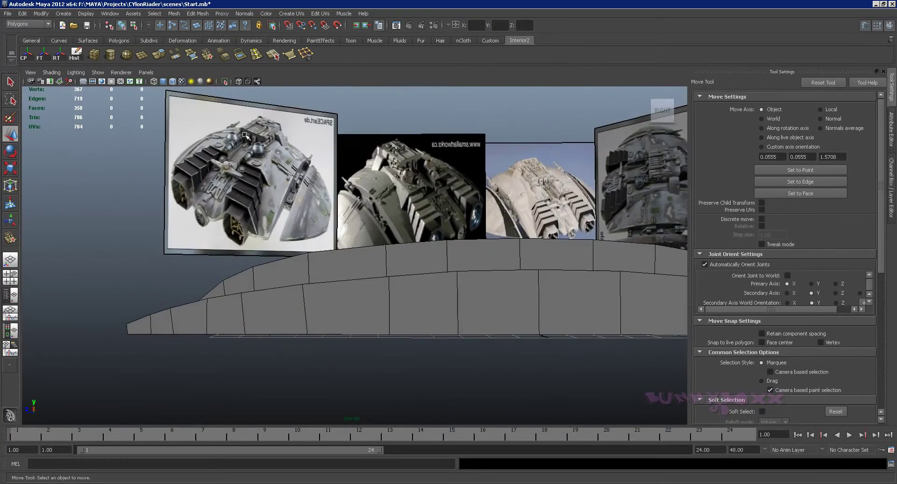
pyautogui.moveTo(377, 211)
pyautogui.keyDown('alt'); pyautogui.mouseDown()
pyautogui.moveTo(404, 240)
pyautogui.moveTo(568, 280)
pyautogui.moveTo(397, 260)
pyautogui.mouseUp(); pyautogui.keyUp('alt')
# Step: Marquee-select top-ridge vertices and shift them vertically on Y to form a stepped profile
pyautogui.click(397, 263)
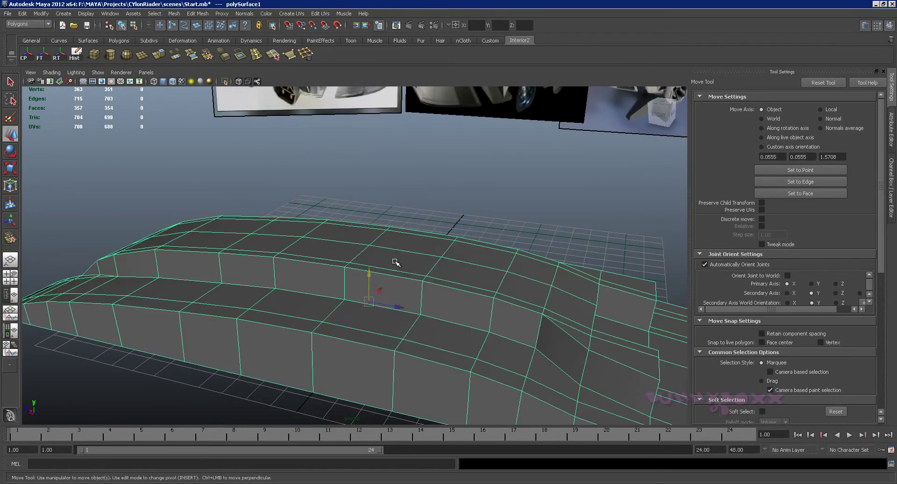
pyautogui.moveTo(396, 262); pyautogui.dragTo(409, 280, button='right')
pyautogui.moveTo(409, 280)
pyautogui.keyDown('alt'); pyautogui.mouseDown()
pyautogui.moveTo(445, 255)
pyautogui.moveTo(364, 263)
pyautogui.moveTo(398, 260)
pyautogui.moveTo(395, 253)
pyautogui.mouseUp(); pyautogui.keyUp('alt')
pyautogui.rightClick(412, 255)
pyautogui.moveTo(321, 261); pyautogui.dragTo(321, 262)
pyautogui.moveTo(322, 261)
pyautogui.keyDown('alt'); pyautogui.mouseDown()
pyautogui.moveTo(354, 242)
pyautogui.moveTo(331, 244)
pyautogui.moveTo(455, 260)
pyautogui.moveTo(445, 281)
pyautogui.moveTo(375, 252)
pyautogui.moveTo(339, 256)
pyautogui.moveTo(341, 239)
pyautogui.moveTo(379, 251)
pyautogui.moveTo(325, 277)
pyautogui.moveTo(232, 261)
pyautogui.mouseUp(); pyautogui.keyUp('alt')
pyautogui.moveTo(460, 299)
pyautogui.keyDown('alt'); pyautogui.mouseDown()
pyautogui.moveTo(410, 324)
pyautogui.moveTo(450, 313)
pyautogui.mouseUp(); pyautogui.keyUp('alt')
pyautogui.moveTo(346, 381)
pyautogui.keyDown('alt'); pyautogui.mouseDown()
pyautogui.moveTo(343, 253)
pyautogui.moveTo(327, 237)
pyautogui.moveTo(326, 253)
pyautogui.moveTo(340, 253)
pyautogui.mouseUp(); pyautogui.keyUp('alt')
pyautogui.hotkey('ctrl', 'z')
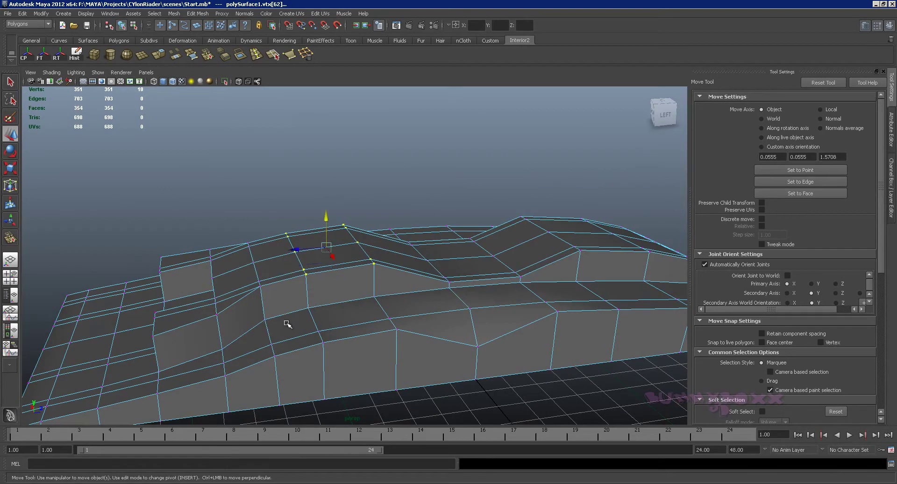
pyautogui.moveTo(377, 222)
pyautogui.mouseDown()
pyautogui.moveTo(379, 245)
pyautogui.moveTo(406, 270)
pyautogui.moveTo(416, 261)
pyautogui.mouseUp()
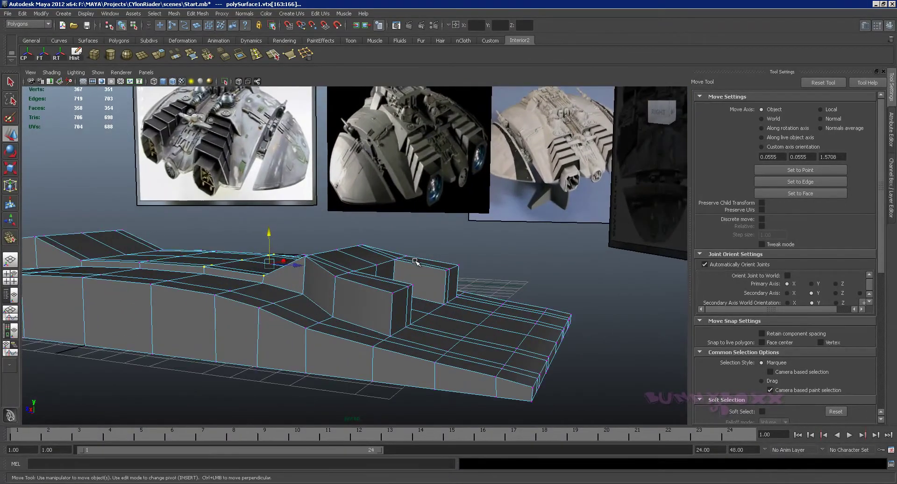
# Step: Adjust the selected ridge vertices up and down while comparing against the references
pyautogui.keyDown('alt'); pyautogui.moveTo(333, 255); pyautogui.dragTo(421, 247); pyautogui.keyUp('alt')
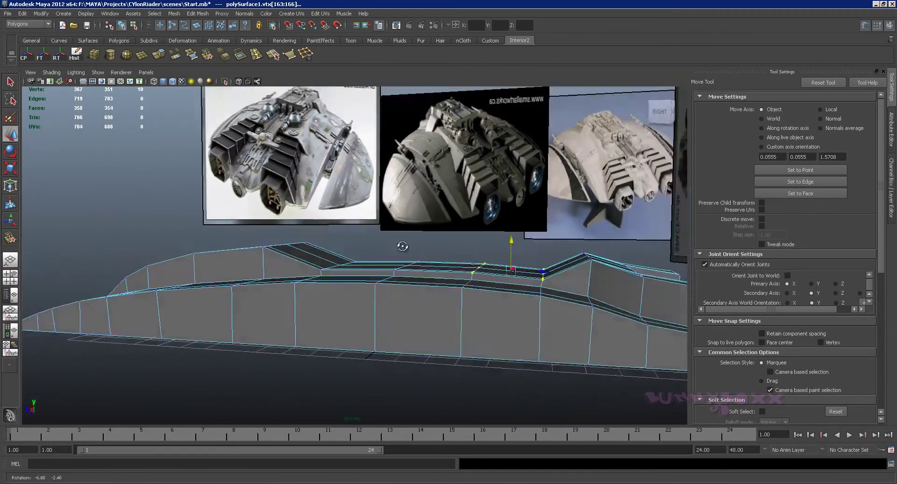
pyautogui.moveTo(270, 224)
pyautogui.mouseDown()
pyautogui.moveTo(245, 259)
pyautogui.moveTo(318, 238)
pyautogui.moveTo(262, 214)
pyautogui.mouseUp()
pyautogui.moveTo(323, 245)
pyautogui.keyDown('alt'); pyautogui.mouseDown()
pyautogui.moveTo(341, 250)
pyautogui.moveTo(307, 262)
pyautogui.mouseUp(); pyautogui.keyUp('alt')
pyautogui.moveTo(307, 262)
pyautogui.keyDown('alt'); pyautogui.mouseDown(button='right')
pyautogui.moveTo(351, 241)
pyautogui.moveTo(355, 215)
pyautogui.mouseUp(button='right'); pyautogui.keyUp('alt')
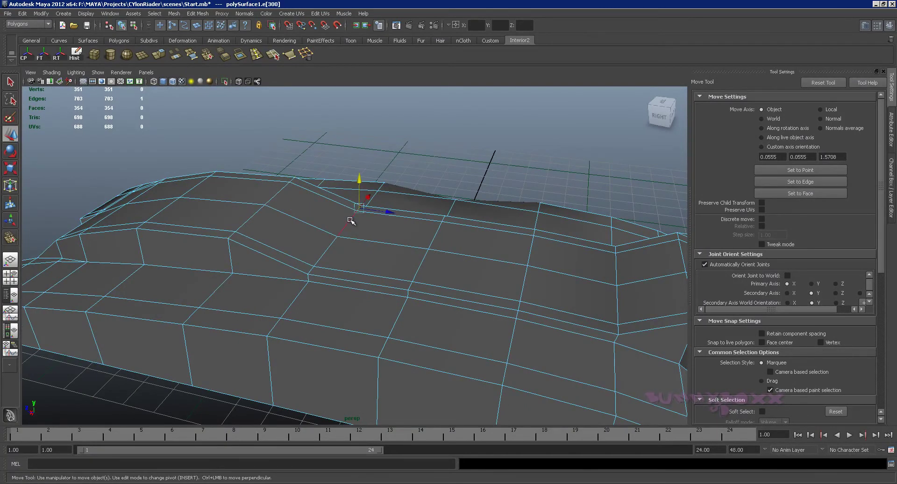
pyautogui.moveTo(338, 216)
pyautogui.mouseDown()
pyautogui.moveTo(338, 197)
pyautogui.moveTo(275, 226)
pyautogui.moveTo(243, 262)
pyautogui.mouseUp()
pyautogui.moveTo(243, 262); pyautogui.dragTo(240, 260, button='right')
pyautogui.moveTo(240, 259)
pyautogui.keyDown('alt'); pyautogui.mouseDown()
pyautogui.moveTo(242, 229)
pyautogui.moveTo(224, 223)
pyautogui.moveTo(239, 249)
pyautogui.mouseUp(); pyautogui.keyUp('alt')
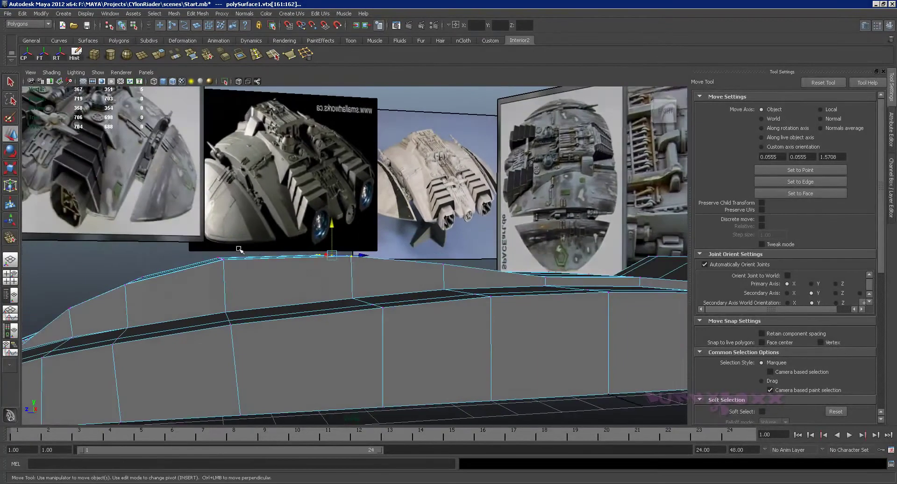
pyautogui.moveTo(220, 229)
pyautogui.keyDown('alt'); pyautogui.mouseDown()
pyautogui.moveTo(355, 258)
pyautogui.moveTo(280, 264)
pyautogui.moveTo(336, 263)
pyautogui.moveTo(355, 276)
pyautogui.moveTo(296, 275)
pyautogui.moveTo(371, 257)
pyautogui.moveTo(551, 315)
pyautogui.moveTo(356, 300)
pyautogui.moveTo(325, 319)
pyautogui.moveTo(364, 306)
pyautogui.moveTo(381, 240)
pyautogui.mouseUp(); pyautogui.keyUp('alt')
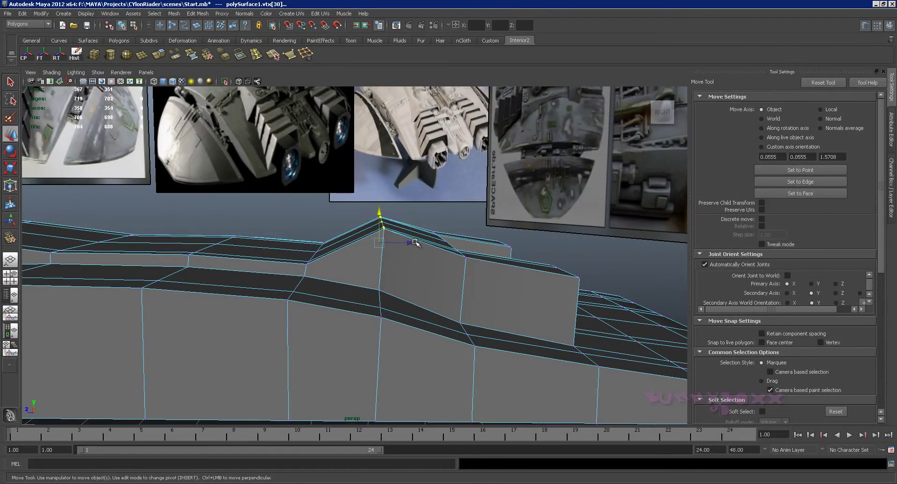
pyautogui.moveTo(271, 306)
pyautogui.keyDown('alt'); pyautogui.mouseDown()
pyautogui.moveTo(399, 278)
pyautogui.moveTo(316, 239)
pyautogui.mouseUp(); pyautogui.keyUp('alt')
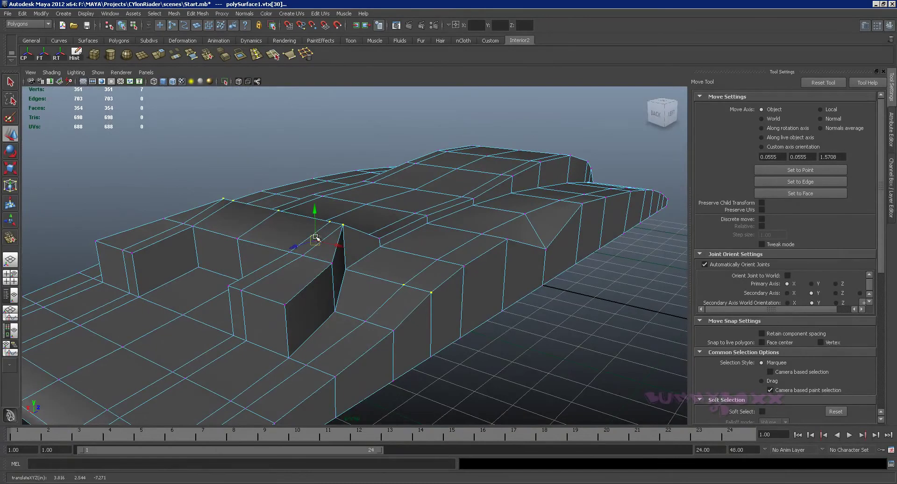
# Step: Select ridge vertices vtx[173:174] on the raised block and lower them on Y
pyautogui.moveTo(273, 213)
pyautogui.mouseDown()
pyautogui.moveTo(484, 205)
pyautogui.moveTo(435, 240)
pyautogui.mouseUp()
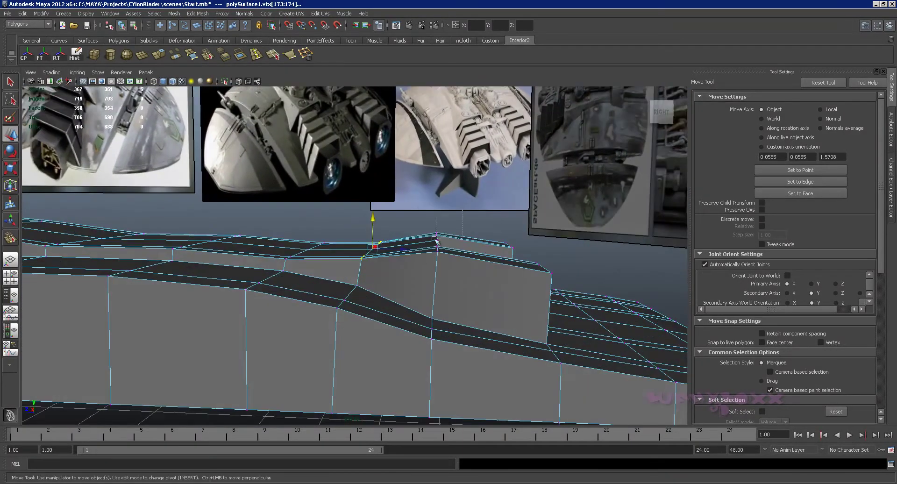
pyautogui.moveTo(439, 210); pyautogui.dragTo(436, 224)
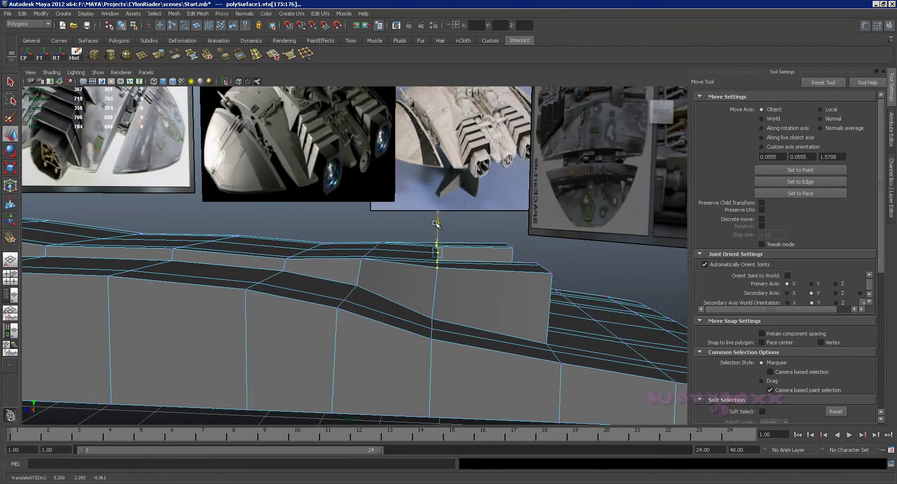
pyautogui.moveTo(519, 254)
pyautogui.keyDown('alt'); pyautogui.mouseDown()
pyautogui.moveTo(412, 215)
pyautogui.moveTo(389, 201)
pyautogui.moveTo(392, 182)
pyautogui.moveTo(329, 187)
pyautogui.mouseUp(); pyautogui.keyUp('alt')
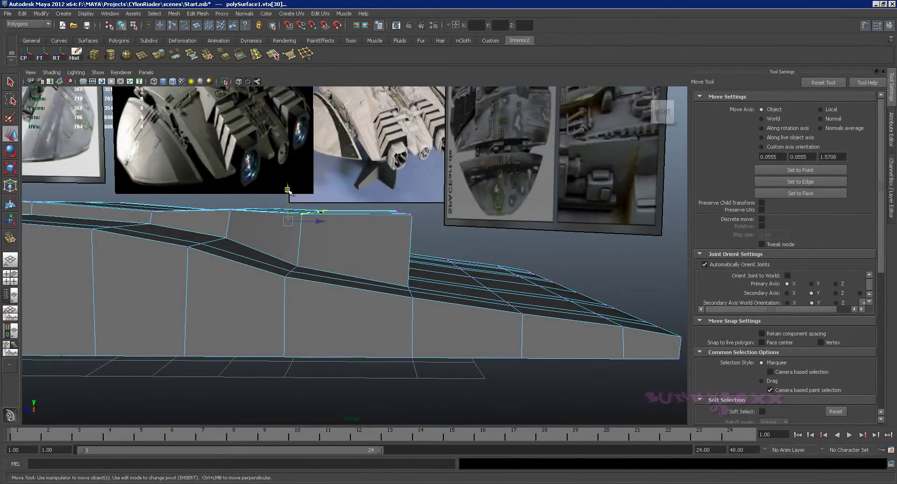
pyautogui.moveTo(287, 189)
pyautogui.keyDown('alt'); pyautogui.mouseDown()
pyautogui.moveTo(236, 200)
pyautogui.moveTo(313, 213)
pyautogui.mouseUp(); pyautogui.keyUp('alt')
# Step: Undo the last move and raise the ridge vertices slightly on Y
pyautogui.hotkey('ctrl', 'z')
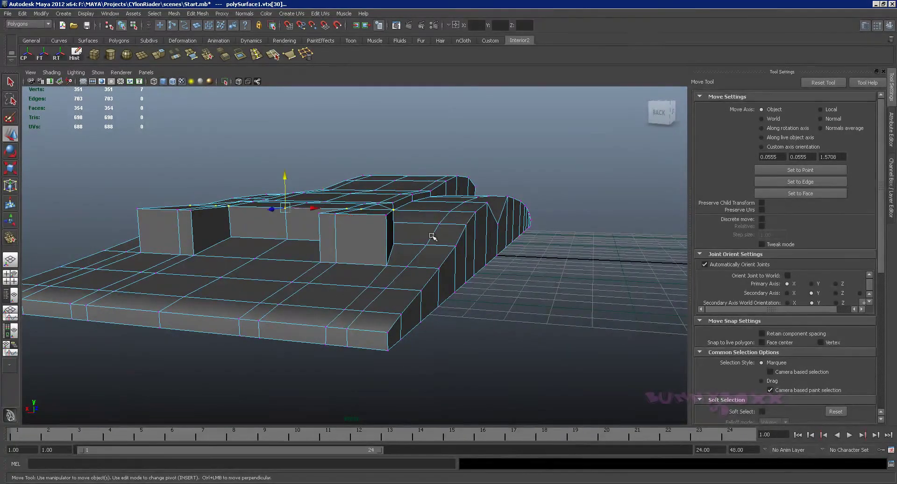
pyautogui.moveTo(285, 179)
pyautogui.mouseDown()
pyautogui.moveTo(386, 210)
pyautogui.moveTo(312, 234)
pyautogui.mouseUp()
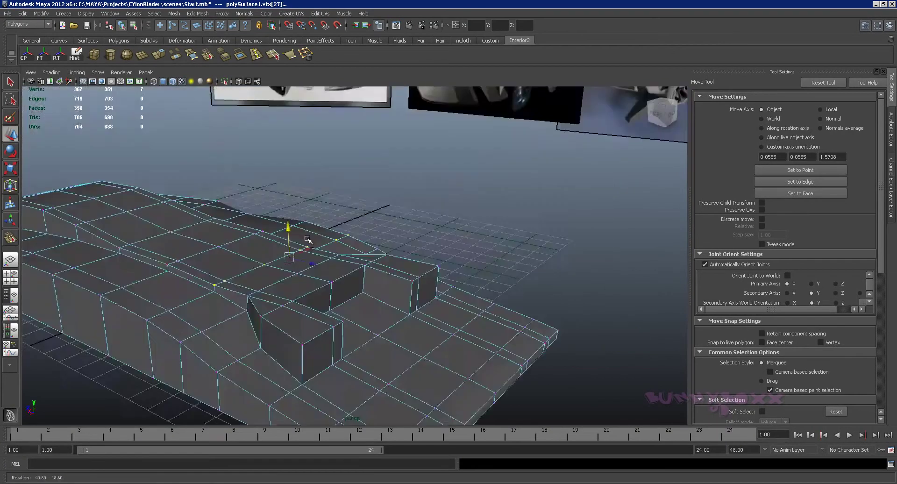
pyautogui.keyDown('alt'); pyautogui.moveTo(288, 261); pyautogui.dragTo(388, 232); pyautogui.keyUp('alt')
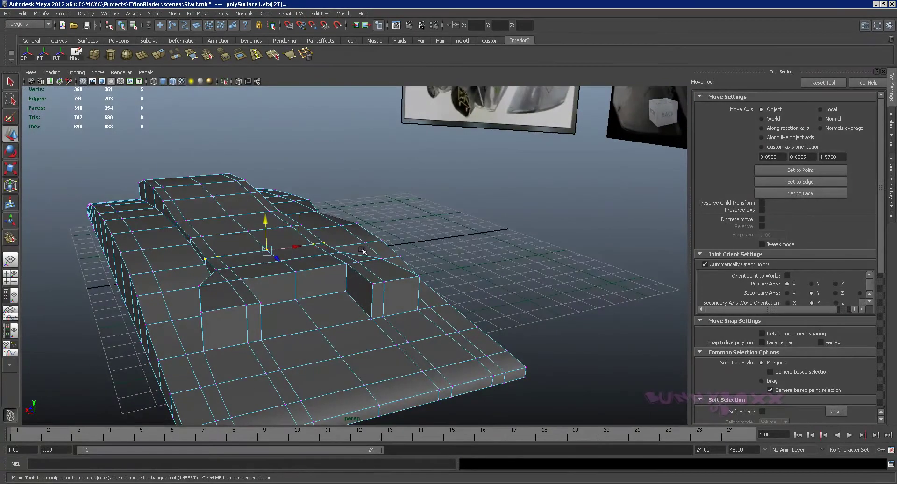
pyautogui.moveTo(266, 219); pyautogui.dragTo(501, 233)
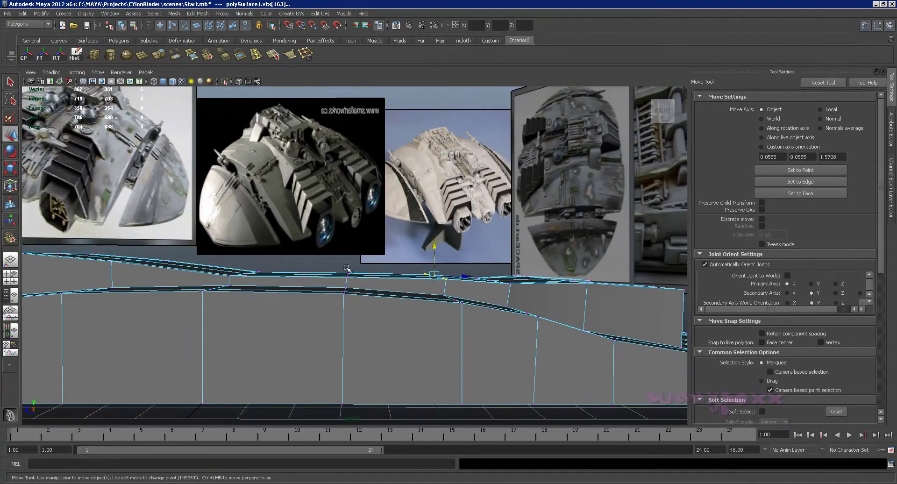
pyautogui.moveTo(236, 277); pyautogui.dragTo(230, 276, button='middle')
# Step: Pull the vertex at the bottom of the side V-dip upward to flatten it
pyautogui.moveTo(356, 265)
pyautogui.mouseDown()
pyautogui.moveTo(342, 279)
pyautogui.moveTo(372, 280)
pyautogui.moveTo(378, 262)
pyautogui.moveTo(266, 248)
pyautogui.moveTo(249, 255)
pyautogui.moveTo(494, 327)
pyautogui.mouseUp()
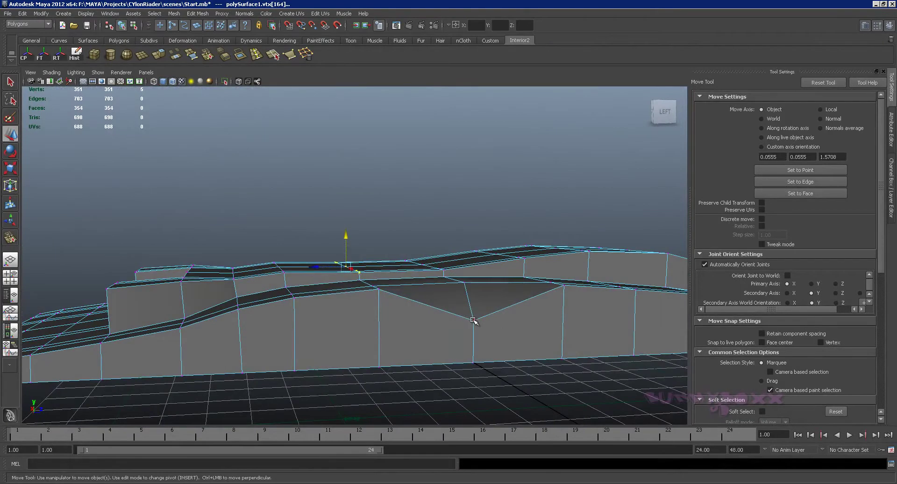
pyautogui.moveTo(474, 282); pyautogui.dragTo(473, 259)
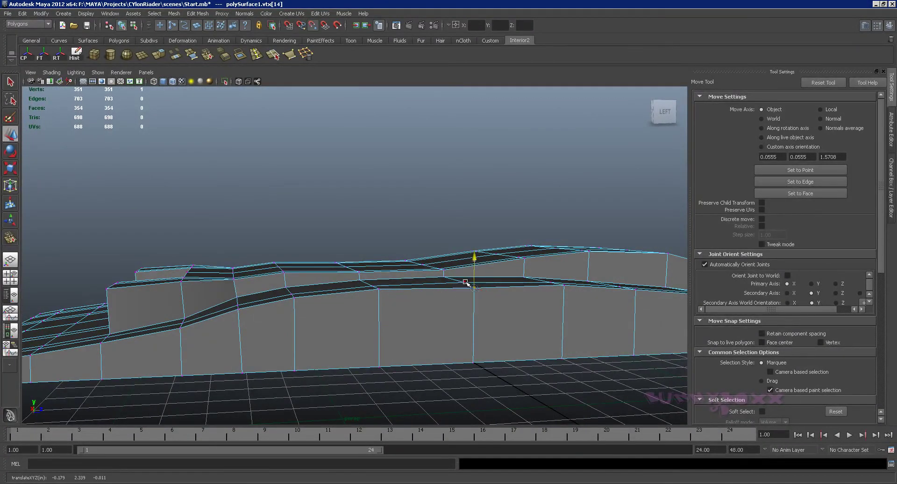
pyautogui.moveTo(466, 283)
pyautogui.keyDown('alt'); pyautogui.mouseDown()
pyautogui.moveTo(632, 278)
pyautogui.moveTo(416, 294)
pyautogui.mouseUp(); pyautogui.keyUp('alt')
pyautogui.rightClick(377, 267)
pyautogui.moveTo(376, 266)
pyautogui.keyDown('alt'); pyautogui.mouseDown(button='right')
pyautogui.moveTo(320, 282)
pyautogui.moveTo(342, 278)
pyautogui.mouseUp(button='right'); pyautogui.keyUp('alt')
pyautogui.keyDown('shift'); pyautogui.click(295, 306); pyautogui.keyUp('shift')
pyautogui.keyDown('alt'); pyautogui.moveTo(313, 330); pyautogui.dragTo(371, 306); pyautogui.keyUp('alt')
# Step: Point-snap a ridge edge's vertex up onto the neighbouring ridge vertex
pyautogui.moveTo(426, 306); pyautogui.dragTo(418, 304, button='middle')
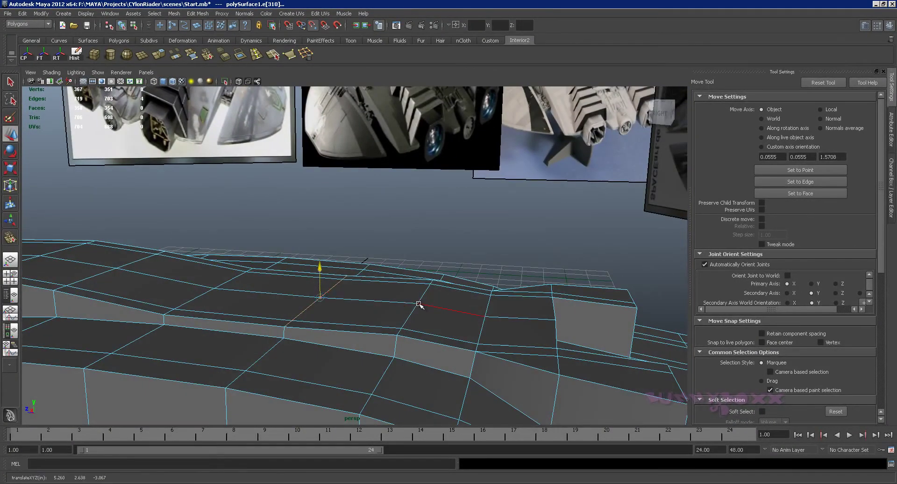
pyautogui.moveTo(458, 298)
pyautogui.keyDown('alt'); pyautogui.mouseDown()
pyautogui.moveTo(478, 284)
pyautogui.moveTo(458, 306)
pyautogui.mouseUp(); pyautogui.keyUp('alt')
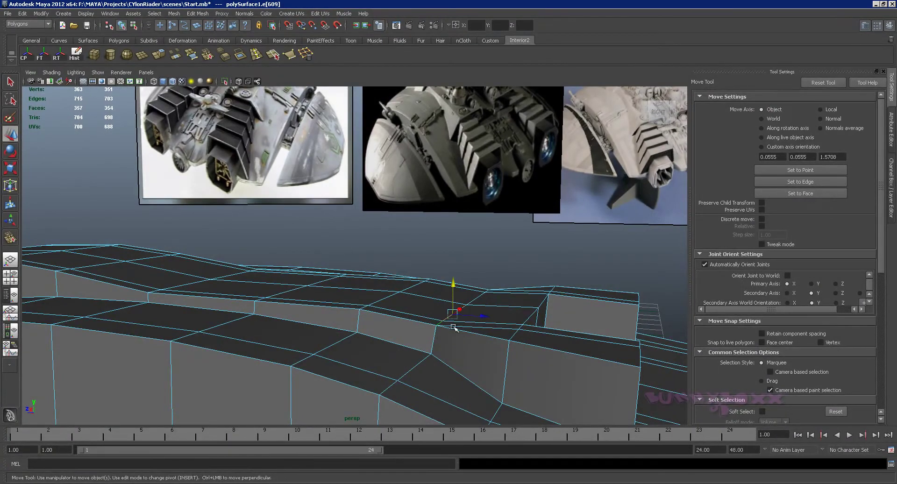
pyautogui.press('q')
pyautogui.click(476, 301)
pyautogui.keyDown('alt'); pyautogui.moveTo(476, 302); pyautogui.dragTo(476, 314); pyautogui.keyUp('alt')
pyautogui.press('w')
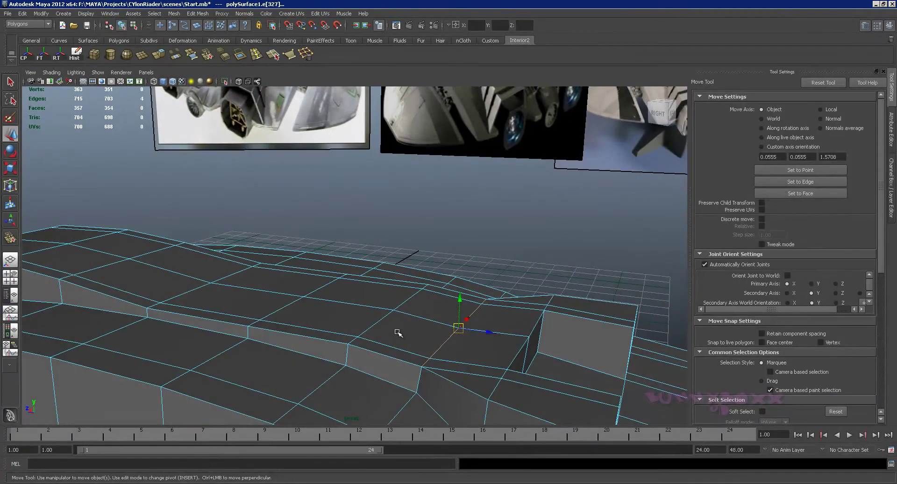
pyautogui.moveTo(395, 313); pyautogui.dragTo(394, 309, button='middle')
pyautogui.hotkey('ctrl', 'z')
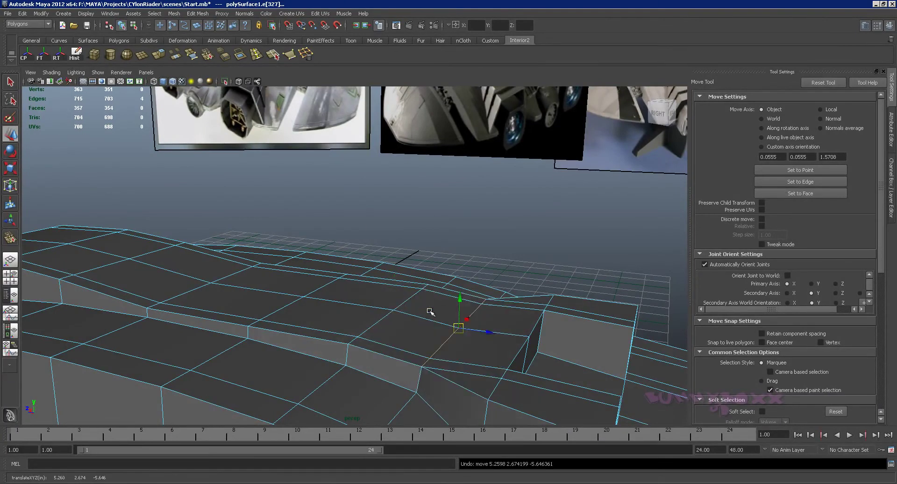
pyautogui.moveTo(459, 298); pyautogui.dragTo(462, 296, button='middle')
pyautogui.moveTo(409, 314); pyautogui.dragTo(395, 312, button='middle')
pyautogui.moveTo(430, 316)
pyautogui.keyDown('alt'); pyautogui.mouseDown()
pyautogui.moveTo(365, 308)
pyautogui.moveTo(494, 308)
pyautogui.moveTo(477, 315)
pyautogui.mouseUp(); pyautogui.keyUp('alt')
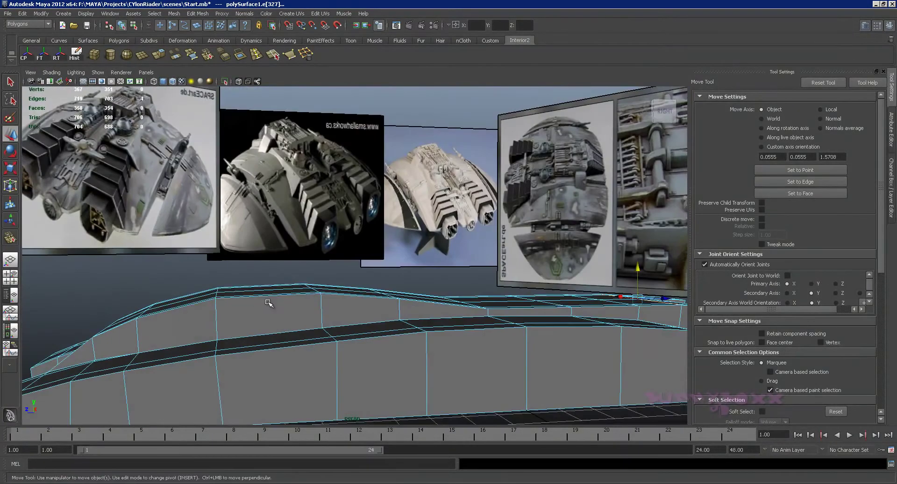
# Step: Select two edges on the front notch block and scale them wider along X
pyautogui.moveTo(269, 303)
pyautogui.keyDown('alt'); pyautogui.mouseDown()
pyautogui.moveTo(240, 303)
pyautogui.moveTo(373, 330)
pyautogui.moveTo(351, 320)
pyautogui.moveTo(354, 306)
pyautogui.moveTo(330, 281)
pyautogui.moveTo(387, 297)
pyautogui.moveTo(365, 310)
pyautogui.moveTo(477, 326)
pyautogui.moveTo(371, 315)
pyautogui.moveTo(467, 327)
pyautogui.moveTo(361, 256)
pyautogui.moveTo(424, 282)
pyautogui.moveTo(503, 280)
pyautogui.moveTo(384, 301)
pyautogui.mouseUp(); pyautogui.keyUp('alt')
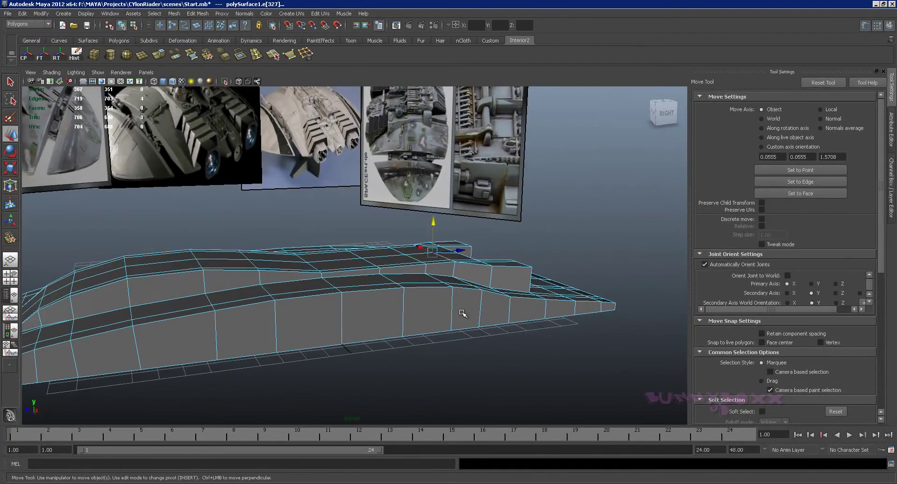
pyautogui.moveTo(492, 284)
pyautogui.keyDown('alt'); pyautogui.mouseDown()
pyautogui.moveTo(401, 281)
pyautogui.moveTo(391, 295)
pyautogui.moveTo(395, 272)
pyautogui.mouseUp(); pyautogui.keyUp('alt')
pyautogui.moveTo(395, 273)
pyautogui.keyDown('alt'); pyautogui.mouseDown(button='right')
pyautogui.moveTo(381, 270)
pyautogui.moveTo(411, 282)
pyautogui.moveTo(439, 321)
pyautogui.mouseUp(button='right'); pyautogui.keyUp('alt')
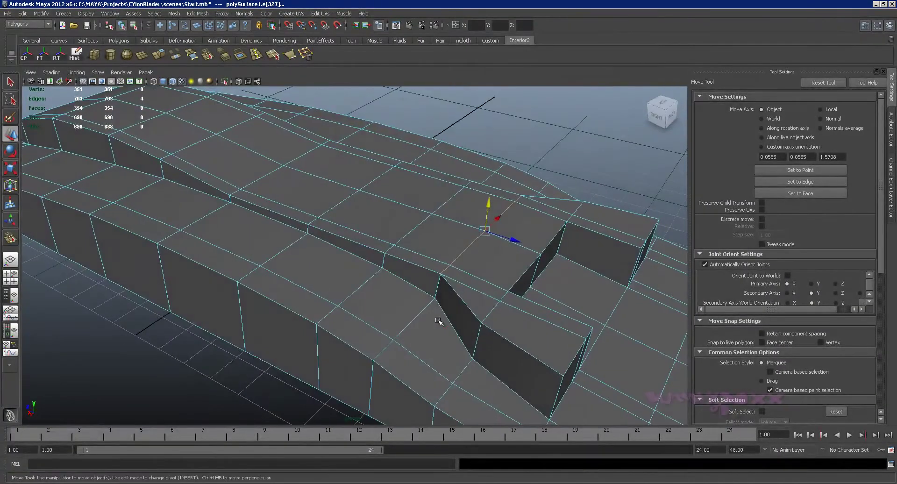
pyautogui.keyDown('shift'); pyautogui.click(488, 372); pyautogui.keyUp('shift')
pyautogui.moveTo(488, 372)
pyautogui.keyDown('alt'); pyautogui.mouseDown()
pyautogui.moveTo(504, 321)
pyautogui.moveTo(387, 284)
pyautogui.moveTo(484, 300)
pyautogui.moveTo(377, 294)
pyautogui.moveTo(348, 316)
pyautogui.moveTo(384, 292)
pyautogui.moveTo(361, 308)
pyautogui.mouseUp(); pyautogui.keyUp('alt')
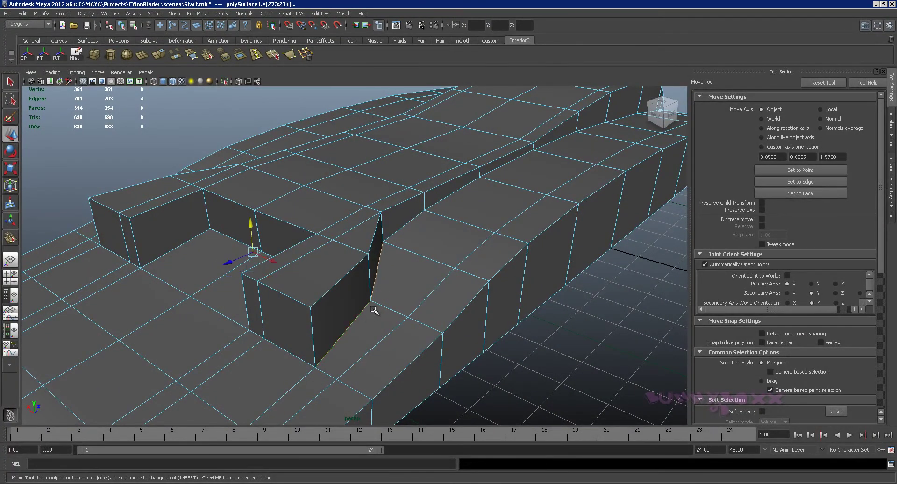
pyautogui.keyDown('alt'); pyautogui.moveTo(374, 311); pyautogui.dragTo(386, 311); pyautogui.keyUp('alt')
pyautogui.press('r')
pyautogui.moveTo(312, 265)
pyautogui.mouseDown()
pyautogui.moveTo(371, 252)
pyautogui.moveTo(427, 268)
pyautogui.moveTo(354, 239)
pyautogui.mouseUp()
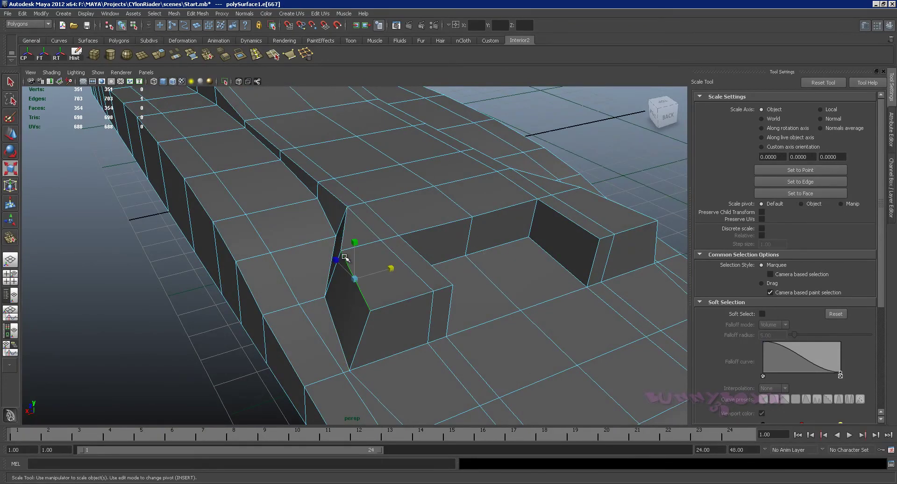
# Step: Scale the selected notch-block edges inward along X
pyautogui.moveTo(459, 248)
pyautogui.keyDown('alt'); pyautogui.mouseDown()
pyautogui.moveTo(409, 244)
pyautogui.moveTo(485, 265)
pyautogui.mouseUp(); pyautogui.keyUp('alt')
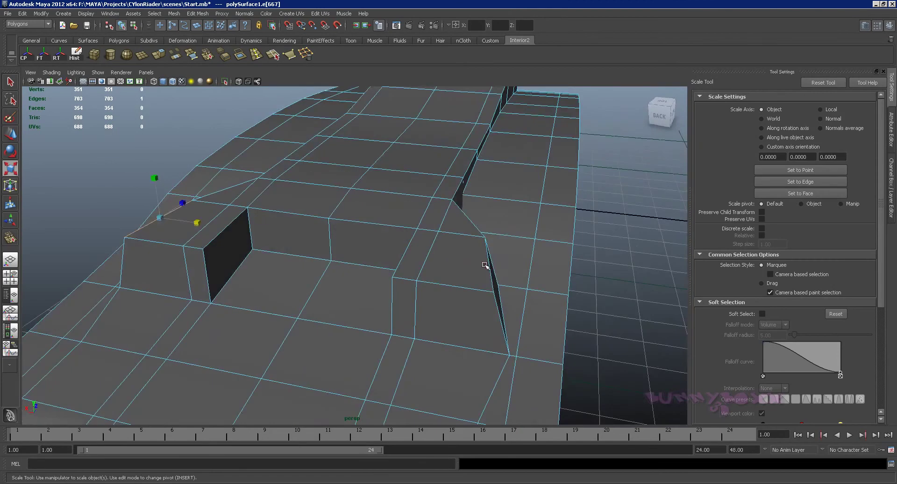
pyautogui.moveTo(352, 244)
pyautogui.mouseDown()
pyautogui.moveTo(377, 248)
pyautogui.moveTo(317, 236)
pyautogui.moveTo(406, 239)
pyautogui.moveTo(315, 260)
pyautogui.mouseUp()
pyautogui.moveTo(315, 260)
pyautogui.keyDown('alt'); pyautogui.mouseDown(button='right')
pyautogui.moveTo(415, 300)
pyautogui.moveTo(419, 281)
pyautogui.moveTo(380, 258)
pyautogui.mouseUp(button='right'); pyautogui.keyUp('alt')
# Step: Switch to vertices and scale the notch vertices along X so the walls slant
pyautogui.rightClick(416, 261)
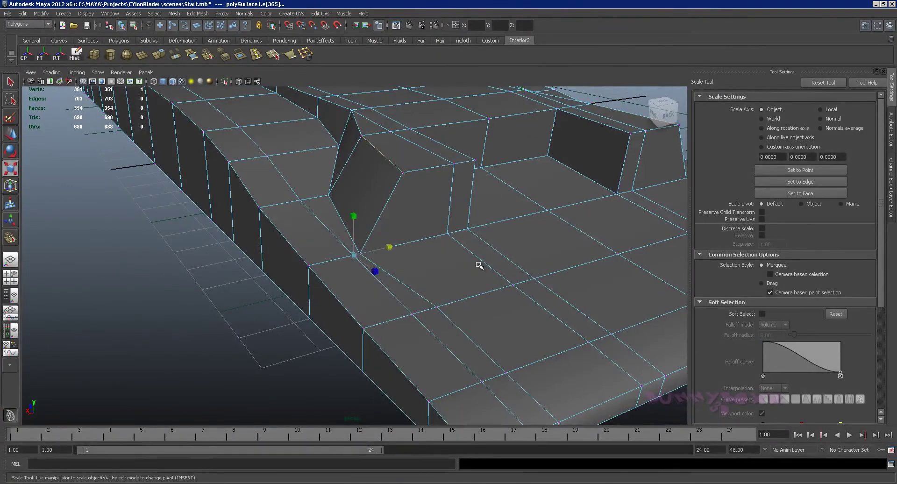
pyautogui.keyDown('alt'); pyautogui.moveTo(479, 266); pyautogui.dragTo(398, 263); pyautogui.keyUp('alt')
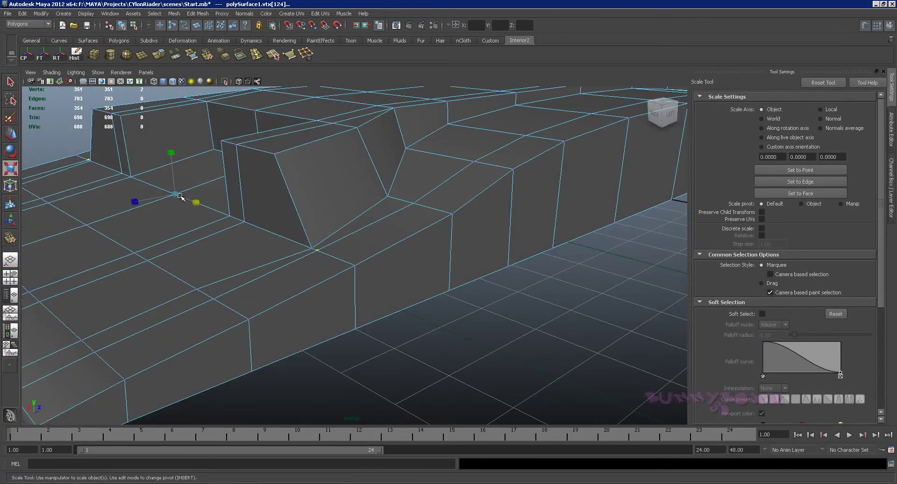
pyautogui.moveTo(197, 203); pyautogui.dragTo(298, 217)
pyautogui.moveTo(476, 244)
pyautogui.keyDown('alt'); pyautogui.mouseDown()
pyautogui.moveTo(335, 224)
pyautogui.moveTo(300, 233)
pyautogui.mouseUp(); pyautogui.keyUp('alt')
pyautogui.moveTo(546, 208); pyautogui.dragTo(548, 207)
pyautogui.keyDown('alt'); pyautogui.moveTo(549, 207); pyautogui.dragTo(358, 294, button='right'); pyautogui.keyUp('alt')
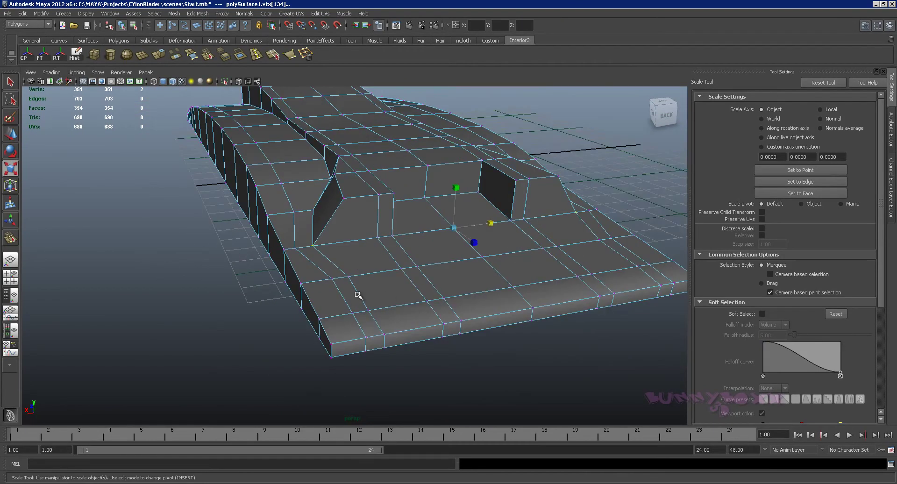
pyautogui.moveTo(358, 290)
pyautogui.keyDown('alt'); pyautogui.mouseDown()
pyautogui.moveTo(370, 298)
pyautogui.moveTo(345, 296)
pyautogui.moveTo(386, 258)
pyautogui.mouseUp(); pyautogui.keyUp('alt')
# Step: Reselect the hull, pick a notch vertex, and inspect the notch block from above
pyautogui.moveTo(399, 241); pyautogui.dragTo(411, 236, button='right')
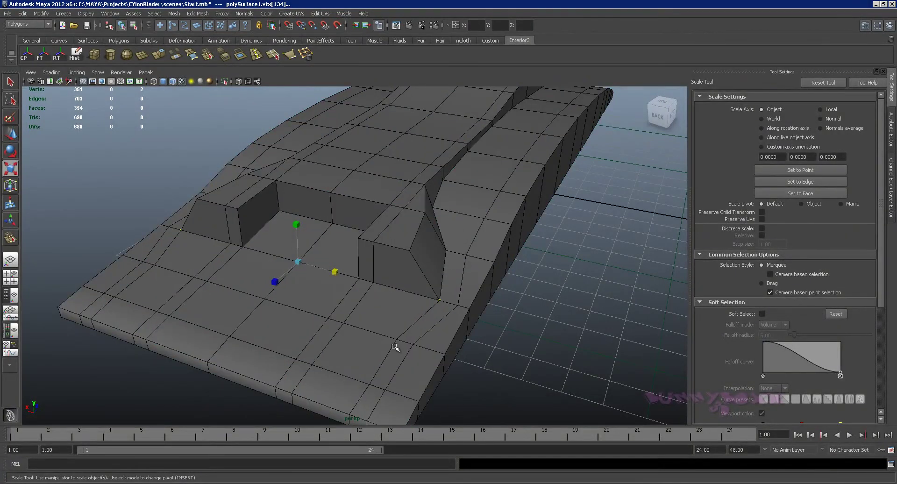
pyautogui.keyDown('alt'); pyautogui.moveTo(384, 290); pyautogui.dragTo(369, 282); pyautogui.keyUp('alt')
pyautogui.click(408, 235)
pyautogui.moveTo(408, 234)
pyautogui.keyDown('alt'); pyautogui.mouseDown()
pyautogui.moveTo(445, 271)
pyautogui.moveTo(457, 256)
pyautogui.moveTo(438, 262)
pyautogui.moveTo(506, 244)
pyautogui.mouseUp(); pyautogui.keyUp('alt')
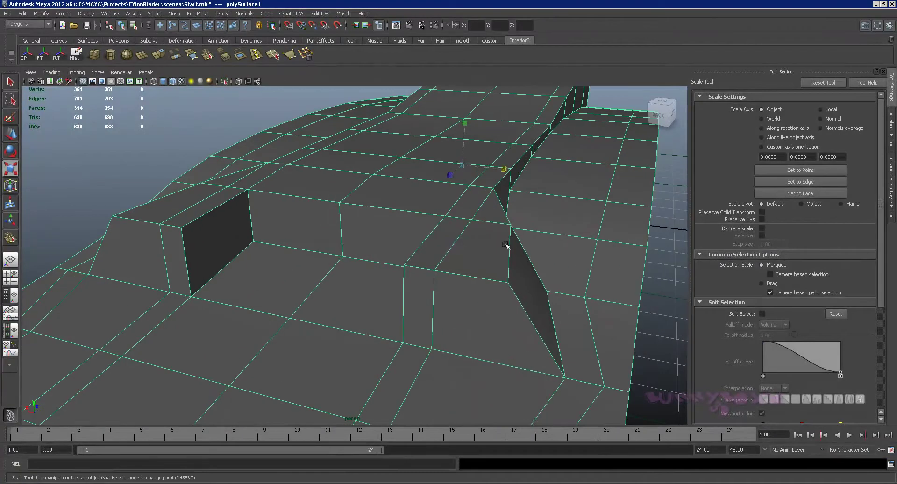
pyautogui.moveTo(506, 244); pyautogui.dragTo(461, 244, button='right')
pyautogui.click(510, 227)
pyautogui.moveTo(368, 221)
pyautogui.keyDown('alt'); pyautogui.mouseDown()
pyautogui.moveTo(447, 231)
pyautogui.moveTo(460, 259)
pyautogui.moveTo(539, 250)
pyautogui.moveTo(472, 279)
pyautogui.moveTo(461, 264)
pyautogui.moveTo(441, 269)
pyautogui.moveTo(492, 267)
pyautogui.moveTo(499, 276)
pyautogui.moveTo(511, 256)
pyautogui.moveTo(386, 318)
pyautogui.moveTo(411, 281)
pyautogui.moveTo(436, 292)
pyautogui.moveTo(419, 300)
pyautogui.moveTo(427, 296)
pyautogui.mouseUp(); pyautogui.keyUp('alt')
pyautogui.moveTo(469, 221)
pyautogui.keyDown('alt'); pyautogui.mouseDown()
pyautogui.moveTo(420, 266)
pyautogui.moveTo(402, 264)
pyautogui.moveTo(458, 267)
pyautogui.mouseUp(); pyautogui.keyUp('alt')
pyautogui.moveTo(309, 347)
pyautogui.keyDown('alt'); pyautogui.mouseDown()
pyautogui.moveTo(310, 336)
pyautogui.moveTo(401, 310)
pyautogui.moveTo(378, 322)
pyautogui.mouseUp(); pyautogui.keyUp('alt')
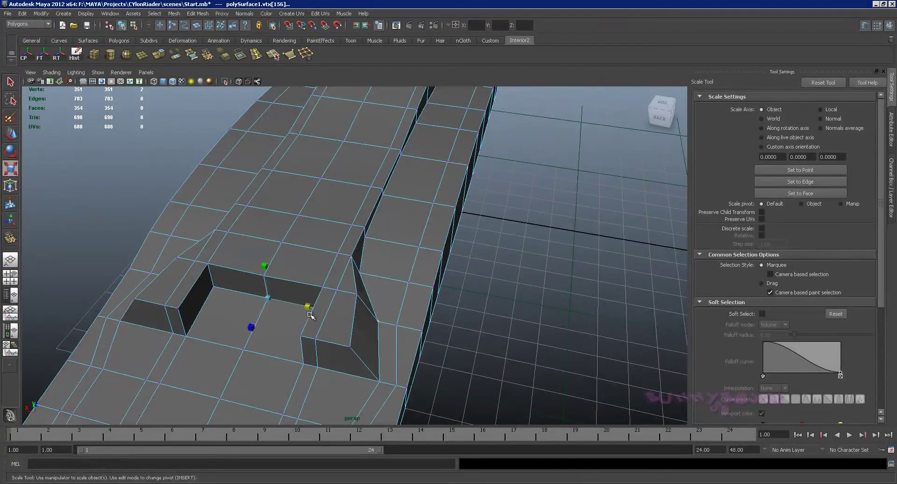
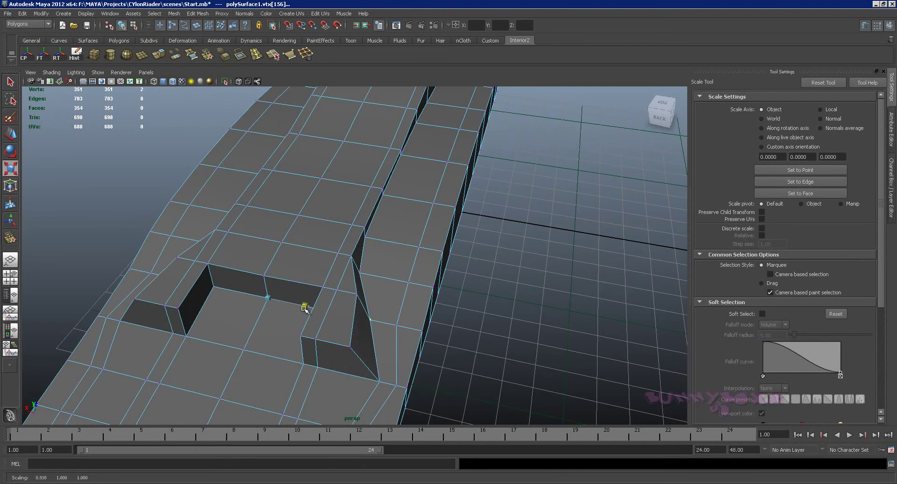
# Step: Lift the selected vertices along the hull's upper edge upward in Y
pyautogui.moveTo(309, 308)
pyautogui.keyDown('alt'); pyautogui.mouseDown()
pyautogui.moveTo(399, 296)
pyautogui.moveTo(395, 280)
pyautogui.moveTo(361, 294)
pyautogui.moveTo(371, 310)
pyautogui.moveTo(362, 321)
pyautogui.moveTo(458, 262)
pyautogui.moveTo(533, 306)
pyautogui.moveTo(526, 294)
pyautogui.moveTo(433, 284)
pyautogui.moveTo(433, 317)
pyautogui.moveTo(444, 274)
pyautogui.moveTo(467, 257)
pyautogui.mouseUp(); pyautogui.keyUp('alt')
pyautogui.moveTo(434, 281)
pyautogui.keyDown('alt'); pyautogui.mouseDown()
pyautogui.moveTo(451, 294)
pyautogui.moveTo(391, 294)
pyautogui.moveTo(418, 289)
pyautogui.mouseUp(); pyautogui.keyUp('alt')
pyautogui.press('w')
pyautogui.moveTo(437, 260); pyautogui.dragTo(437, 258)
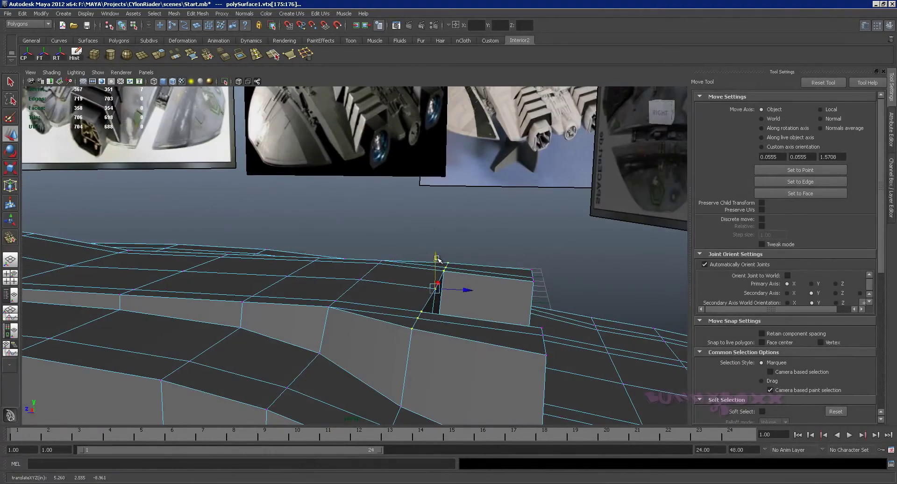
pyautogui.moveTo(368, 279); pyautogui.dragTo(361, 279, button='middle')
pyautogui.keyDown('alt'); pyautogui.moveTo(479, 286); pyautogui.dragTo(551, 260); pyautogui.keyUp('alt')
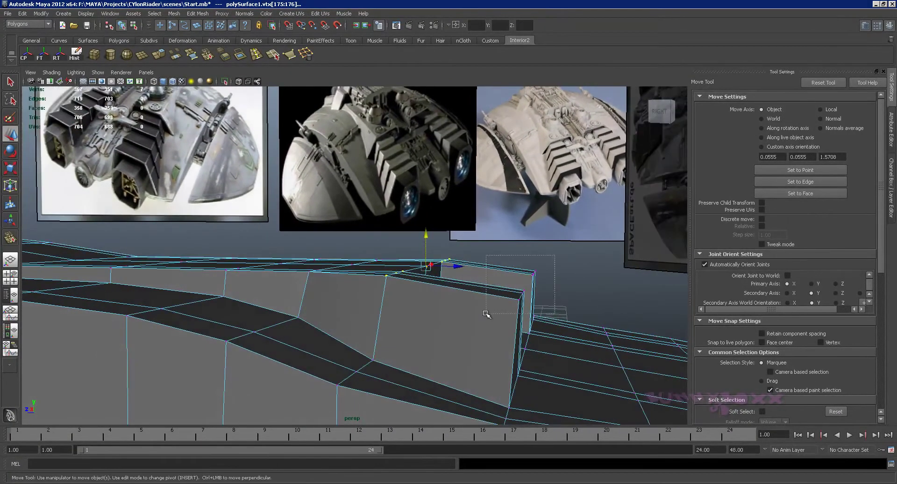
# Step: Raise a vertex on the raised block and the vertex pair at the hull edge vertically
pyautogui.moveTo(486, 314); pyautogui.dragTo(487, 314)
pyautogui.keyDown('alt'); pyautogui.moveTo(487, 314); pyautogui.dragTo(530, 273); pyautogui.keyUp('alt')
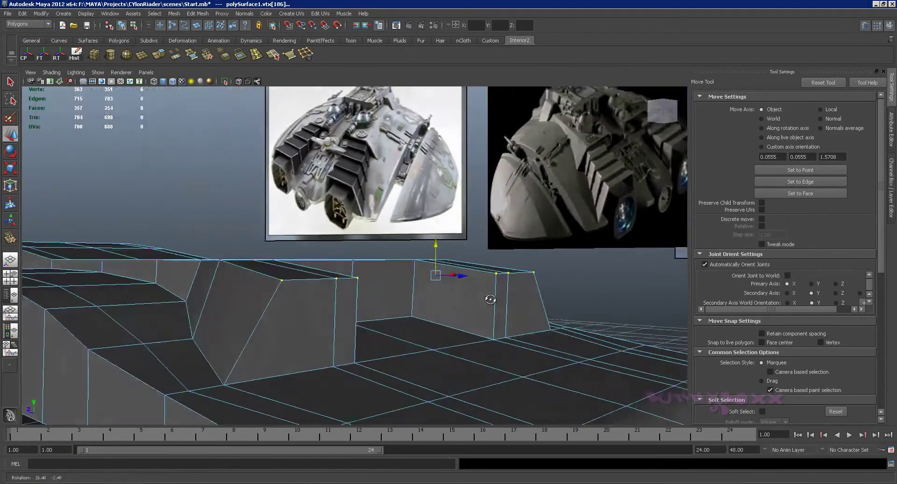
pyautogui.moveTo(520, 229)
pyautogui.mouseDown()
pyautogui.moveTo(540, 243)
pyautogui.moveTo(457, 290)
pyautogui.mouseUp()
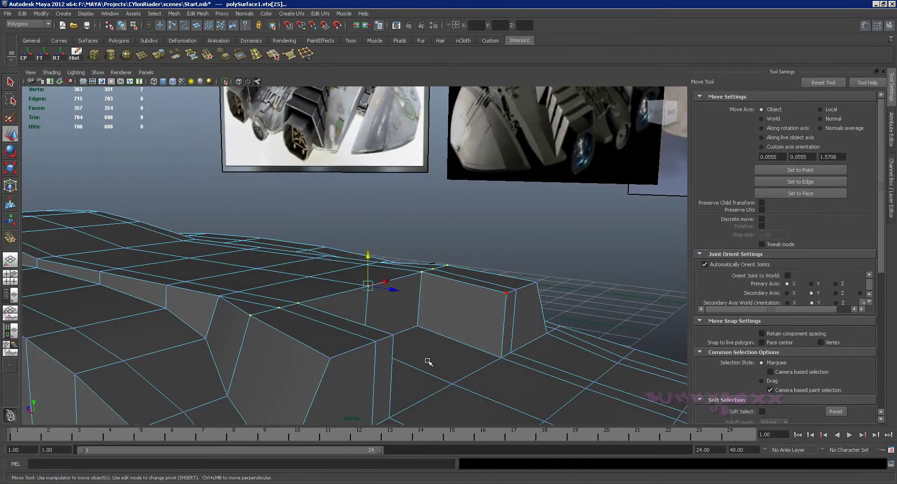
pyautogui.moveTo(425, 360)
pyautogui.mouseDown()
pyautogui.moveTo(477, 333)
pyautogui.moveTo(466, 260)
pyautogui.mouseUp()
pyautogui.click(422, 229)
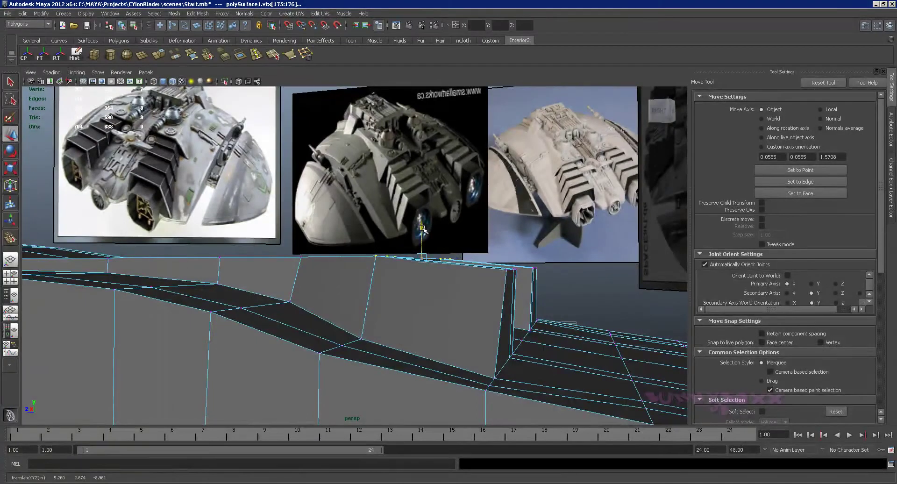
pyautogui.moveTo(421, 238)
pyautogui.keyDown('alt'); pyautogui.mouseDown()
pyautogui.moveTo(429, 285)
pyautogui.moveTo(455, 288)
pyautogui.moveTo(335, 305)
pyautogui.mouseUp(); pyautogui.keyUp('alt')
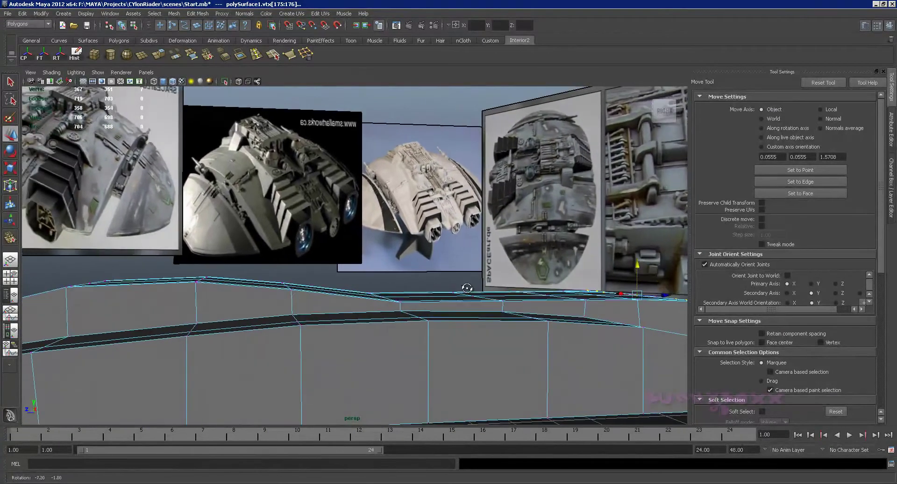
pyautogui.scroll(1, 464, 320)
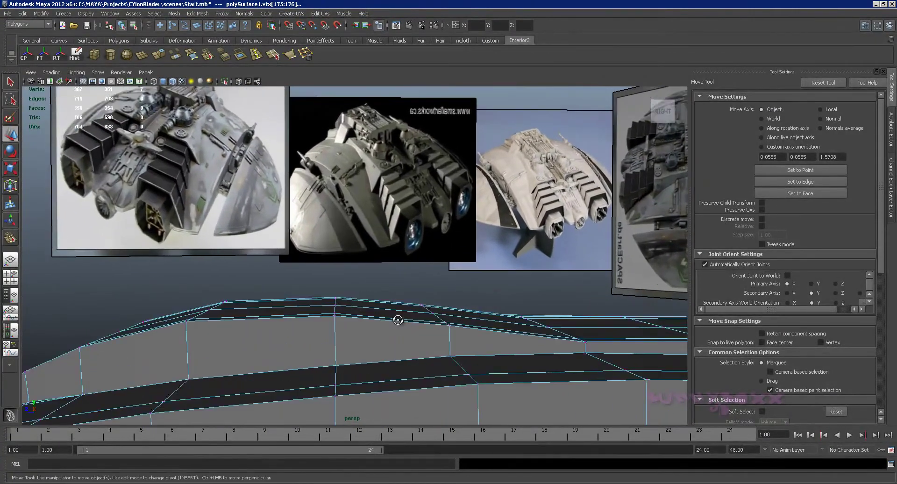
pyautogui.scroll(2, 392, 319)
pyautogui.scroll(1, 392, 319)
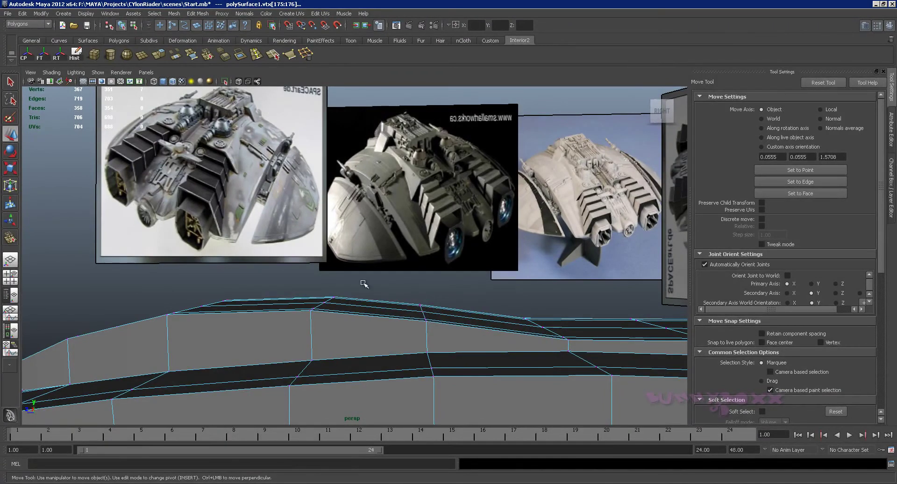
pyautogui.keyDown('alt'); pyautogui.moveTo(364, 284); pyautogui.dragTo(318, 290); pyautogui.keyUp('alt')
pyautogui.keyDown('alt'); pyautogui.moveTo(475, 363); pyautogui.dragTo(358, 293); pyautogui.keyUp('alt')
# Step: Return the hull to Object mode and frame a front view of it
pyautogui.rightClick(363, 297)
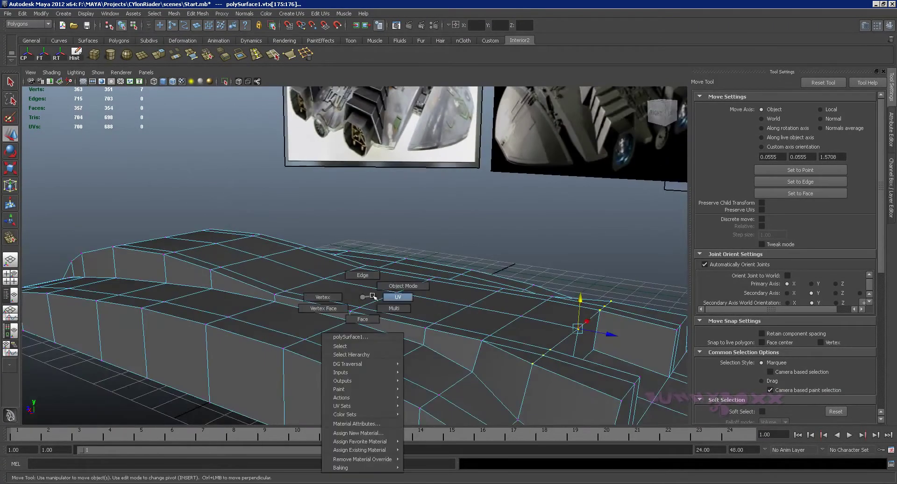
pyautogui.click(403, 286)
pyautogui.moveTo(421, 245)
pyautogui.keyDown('alt'); pyautogui.mouseDown()
pyautogui.moveTo(516, 290)
pyautogui.moveTo(504, 288)
pyautogui.moveTo(517, 316)
pyautogui.moveTo(517, 295)
pyautogui.moveTo(404, 290)
pyautogui.mouseUp(); pyautogui.keyUp('alt')
pyautogui.click(505, 288)
pyautogui.click(505, 294)
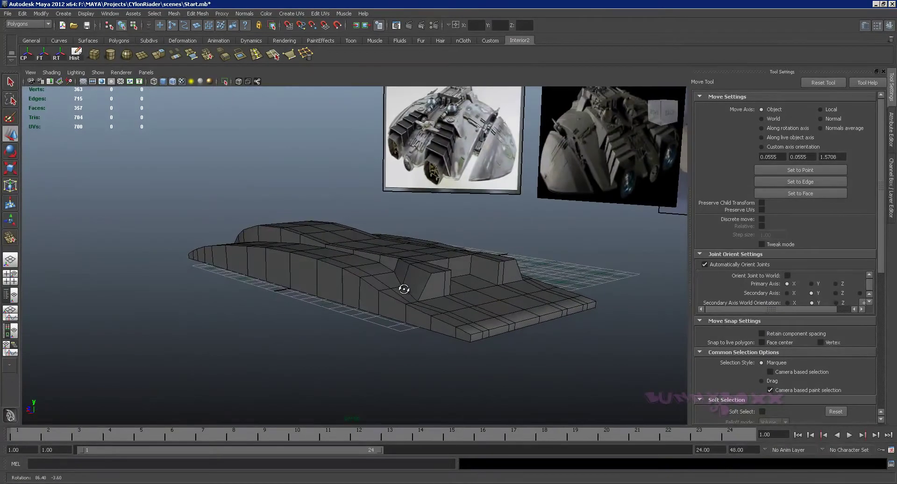
pyautogui.moveTo(501, 205)
pyautogui.keyDown('alt'); pyautogui.mouseDown()
pyautogui.moveTo(275, 254)
pyautogui.moveTo(311, 251)
pyautogui.moveTo(299, 257)
pyautogui.moveTo(297, 288)
pyautogui.moveTo(337, 250)
pyautogui.moveTo(475, 283)
pyautogui.moveTo(427, 294)
pyautogui.moveTo(475, 300)
pyautogui.moveTo(487, 260)
pyautogui.moveTo(547, 276)
pyautogui.mouseUp(); pyautogui.keyUp('alt')
pyautogui.keyDown('alt'); pyautogui.moveTo(547, 276); pyautogui.dragTo(569, 280, button='right'); pyautogui.keyUp('alt')
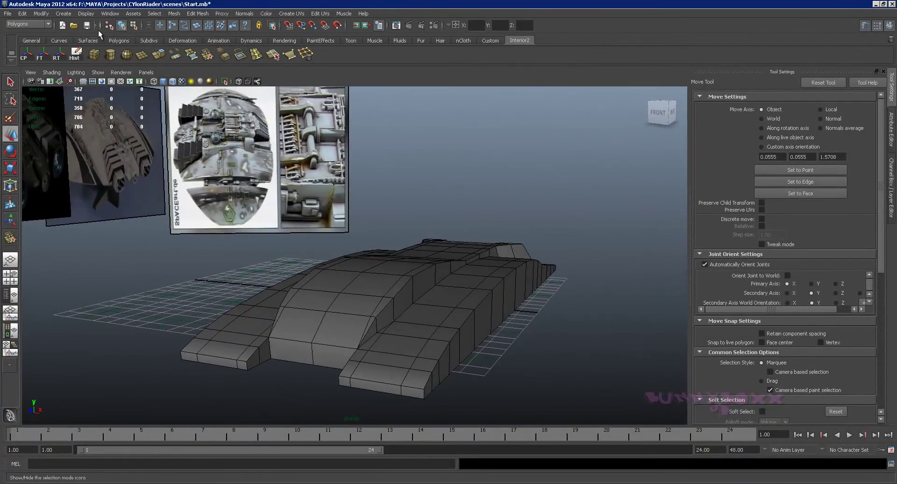
pyautogui.press('q')
pyautogui.keyDown('alt'); pyautogui.moveTo(500, 214); pyautogui.dragTo(420, 220); pyautogui.keyUp('alt')
pyautogui.moveTo(395, 261)
pyautogui.keyDown('alt'); pyautogui.mouseDown()
pyautogui.moveTo(517, 267)
pyautogui.moveTo(503, 262)
pyautogui.moveTo(530, 282)
pyautogui.mouseUp(); pyautogui.keyUp('alt')
# Step: In Face mode, marquee-select one half of the hull's faces and delete them
pyautogui.click(494, 271)
pyautogui.rightClick(494, 270)
pyautogui.click(495, 291)
pyautogui.moveTo(487, 356); pyautogui.dragTo(429, 412)
pyautogui.moveTo(535, 270)
pyautogui.keyDown('alt'); pyautogui.mouseDown()
pyautogui.moveTo(371, 274)
pyautogui.moveTo(347, 257)
pyautogui.moveTo(506, 268)
pyautogui.moveTo(387, 258)
pyautogui.mouseUp(); pyautogui.keyUp('alt')
pyautogui.press('Delete')
pyautogui.hotkey('ctrl', 'a')
pyautogui.moveTo(388, 259); pyautogui.dragTo(388, 234, button='right')
pyautogui.keyDown('alt'); pyautogui.moveTo(379, 246); pyautogui.dragTo(389, 262); pyautogui.keyUp('alt')
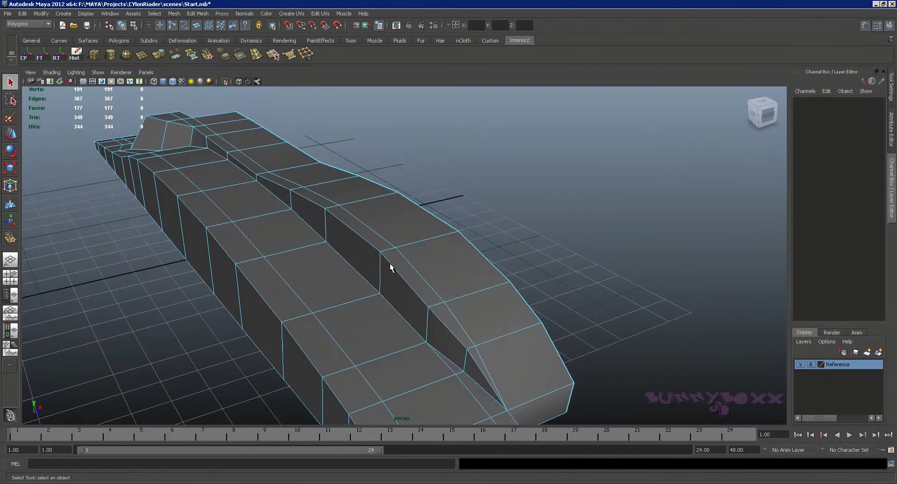
# Step: Nudge a selected edge on the half-hull's top surface along one axis
pyautogui.click(386, 302)
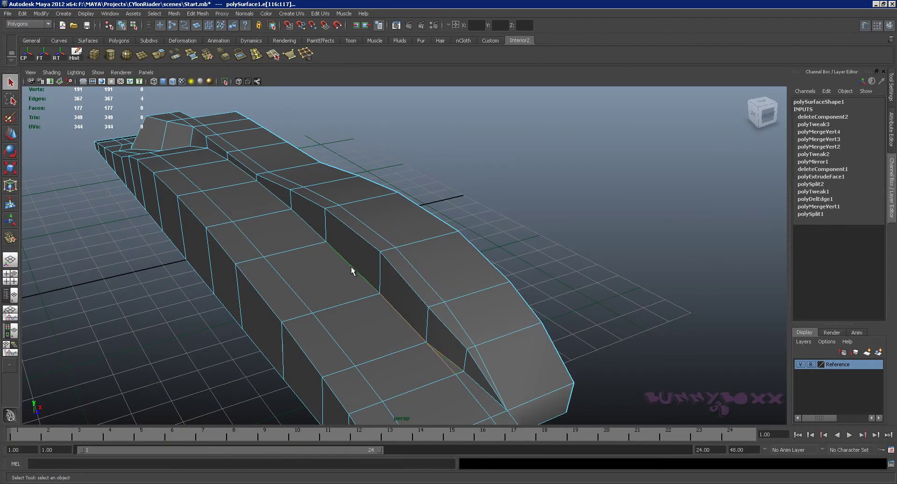
pyautogui.press('w')
pyautogui.moveTo(356, 307); pyautogui.dragTo(350, 318, button='middle')
pyautogui.moveTo(349, 319)
pyautogui.keyDown('alt'); pyautogui.mouseDown()
pyautogui.moveTo(322, 287)
pyautogui.moveTo(368, 244)
pyautogui.moveTo(319, 263)
pyautogui.mouseUp(); pyautogui.keyUp('alt')
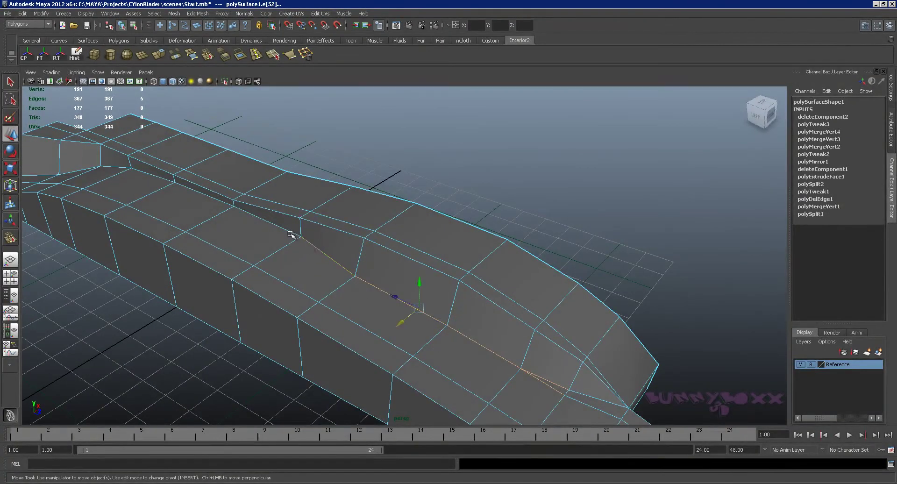
pyautogui.moveTo(357, 303)
pyautogui.keyDown('alt'); pyautogui.mouseDown(button='middle')
pyautogui.moveTo(361, 284)
pyautogui.moveTo(386, 300)
pyautogui.mouseUp(button='middle'); pyautogui.keyUp('alt')
pyautogui.moveTo(467, 317)
pyautogui.keyDown('alt'); pyautogui.mouseDown()
pyautogui.moveTo(480, 329)
pyautogui.moveTo(475, 323)
pyautogui.mouseUp(); pyautogui.keyUp('alt')
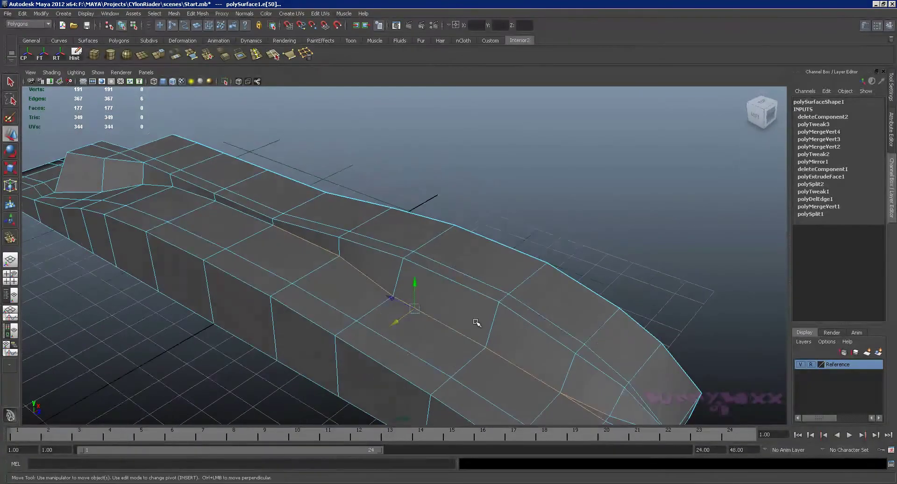
pyautogui.moveTo(561, 415)
pyautogui.keyDown('alt'); pyautogui.mouseDown()
pyautogui.moveTo(473, 282)
pyautogui.moveTo(496, 299)
pyautogui.mouseUp(); pyautogui.keyUp('alt')
pyautogui.moveTo(287, 256); pyautogui.dragTo(310, 263)
# Step: Select a full edge loop along the hull top and shift it slightly
pyautogui.click(347, 261)
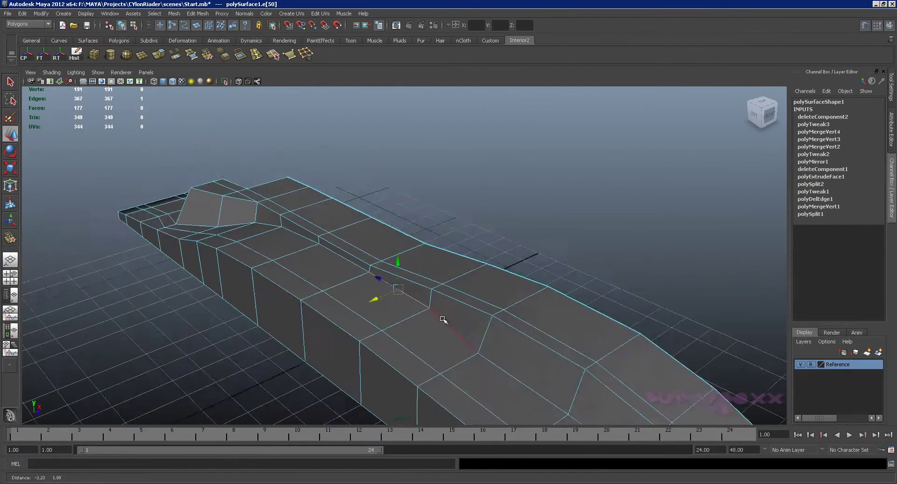
pyautogui.doubleClick(302, 254)
pyautogui.moveTo(297, 277)
pyautogui.mouseDown()
pyautogui.moveTo(234, 226)
pyautogui.moveTo(359, 293)
pyautogui.mouseUp()
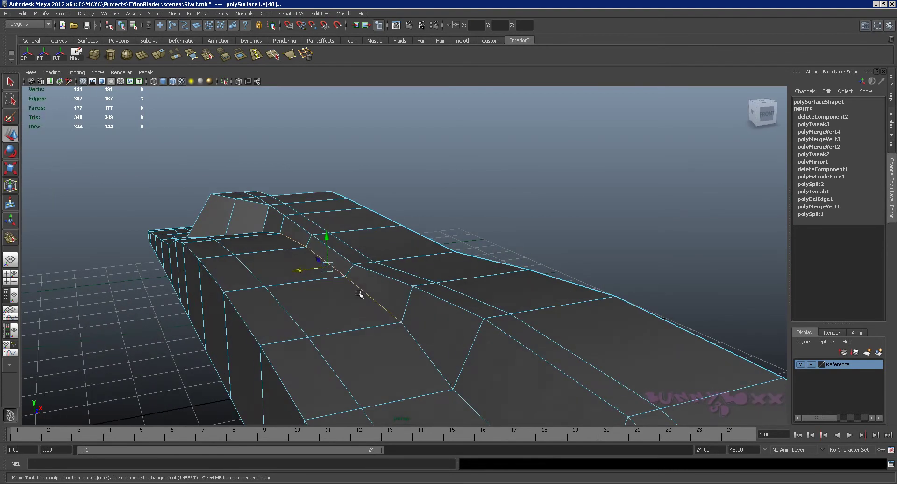
# Step: Slide a vertex on the hull top left and back along X
pyautogui.click(403, 322)
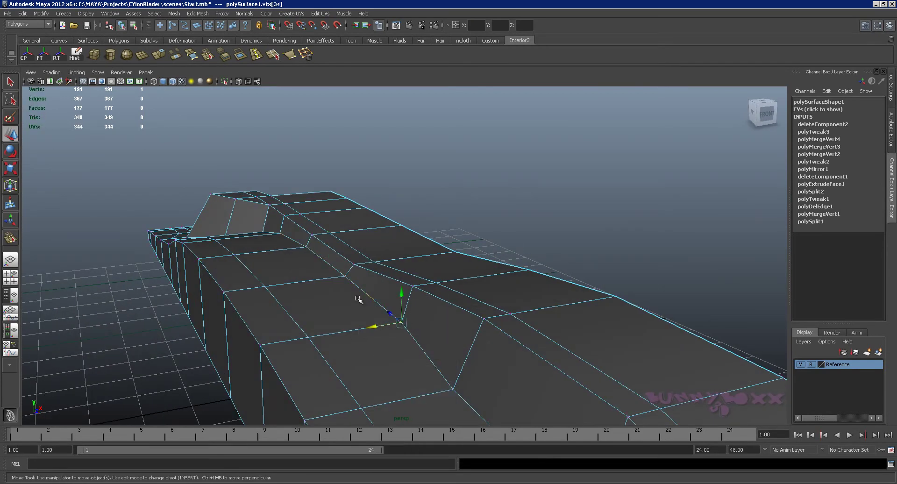
pyautogui.moveTo(341, 300); pyautogui.dragTo(331, 305)
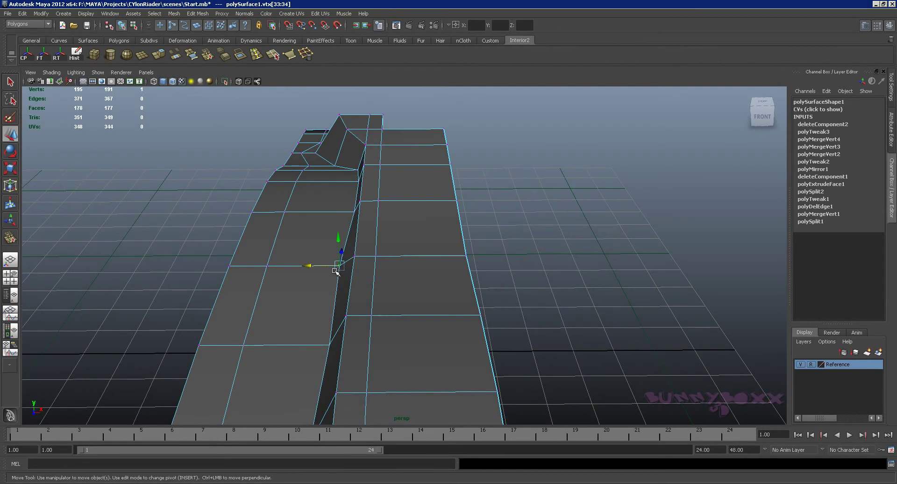
pyautogui.moveTo(309, 266); pyautogui.dragTo(316, 267)
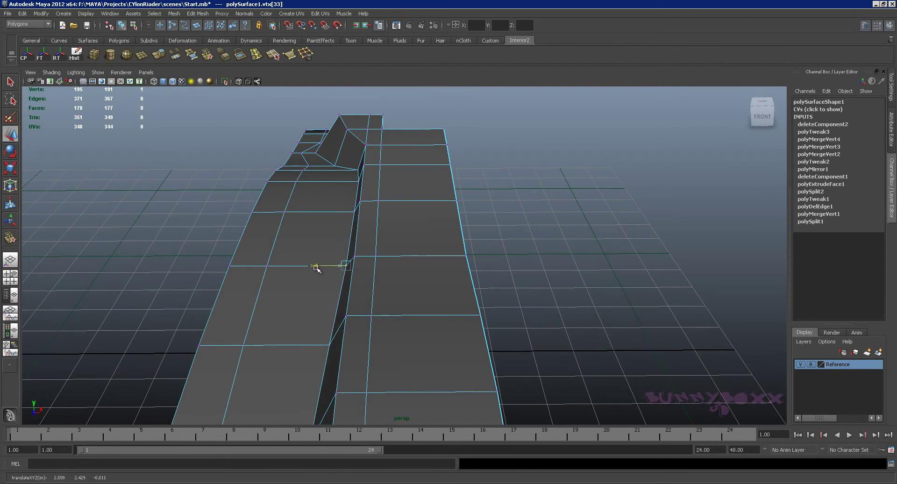
pyautogui.keyDown('alt'); pyautogui.moveTo(402, 326); pyautogui.dragTo(453, 250, button='middle'); pyautogui.keyUp('alt')
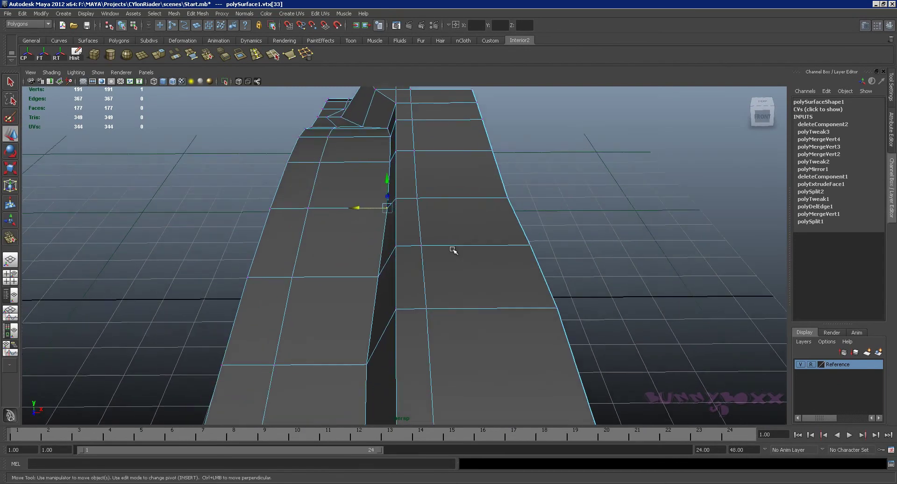
pyautogui.click(368, 279)
pyautogui.moveTo(414, 314)
pyautogui.keyDown('alt'); pyautogui.mouseDown(button='middle')
pyautogui.moveTo(420, 264)
pyautogui.moveTo(437, 245)
pyautogui.mouseUp(button='middle'); pyautogui.keyUp('alt')
# Step: Slide the next vertices along the centre groove inward along X
pyautogui.click(401, 275)
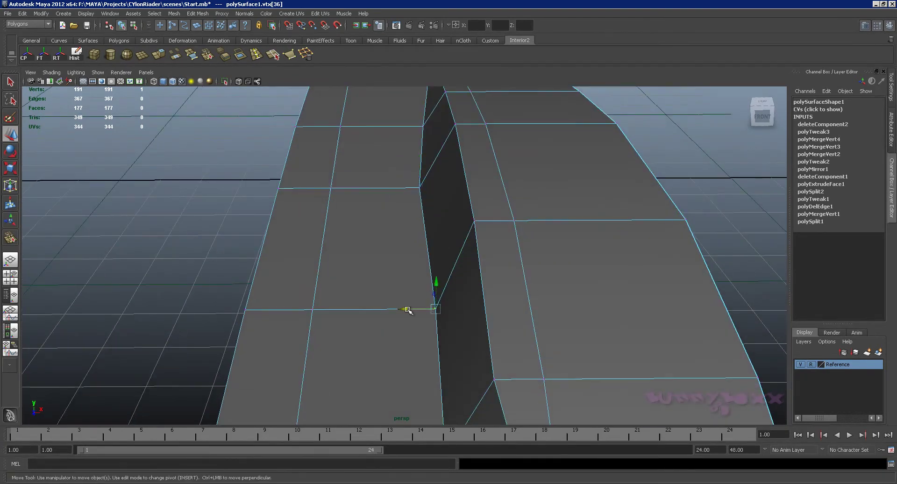
pyautogui.moveTo(407, 310); pyautogui.dragTo(399, 310)
pyautogui.moveTo(399, 310)
pyautogui.keyDown('alt'); pyautogui.mouseDown(button='middle')
pyautogui.moveTo(459, 286)
pyautogui.moveTo(445, 259)
pyautogui.mouseUp(button='middle'); pyautogui.keyUp('alt')
pyautogui.moveTo(444, 259)
pyautogui.keyDown('alt'); pyautogui.mouseDown()
pyautogui.moveTo(412, 307)
pyautogui.moveTo(385, 299)
pyautogui.mouseUp(); pyautogui.keyUp('alt')
pyautogui.click(431, 368)
pyautogui.moveTo(422, 365); pyautogui.dragTo(395, 371)
pyautogui.moveTo(454, 354)
pyautogui.keyDown('alt'); pyautogui.mouseDown()
pyautogui.moveTo(424, 266)
pyautogui.moveTo(436, 361)
pyautogui.mouseUp(); pyautogui.keyUp('alt')
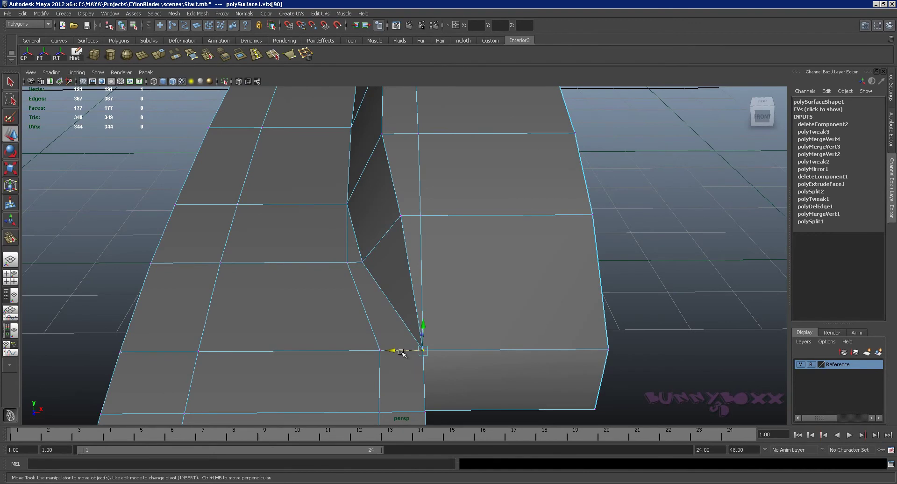
pyautogui.click(401, 353)
pyautogui.scroll(-5, 421, 337)
pyautogui.moveTo(445, 213)
pyautogui.keyDown('alt'); pyautogui.mouseDown()
pyautogui.moveTo(389, 252)
pyautogui.moveTo(477, 260)
pyautogui.moveTo(420, 232)
pyautogui.moveTo(467, 260)
pyautogui.mouseUp(); pyautogui.keyUp('alt')
pyautogui.scroll(5, 434, 331)
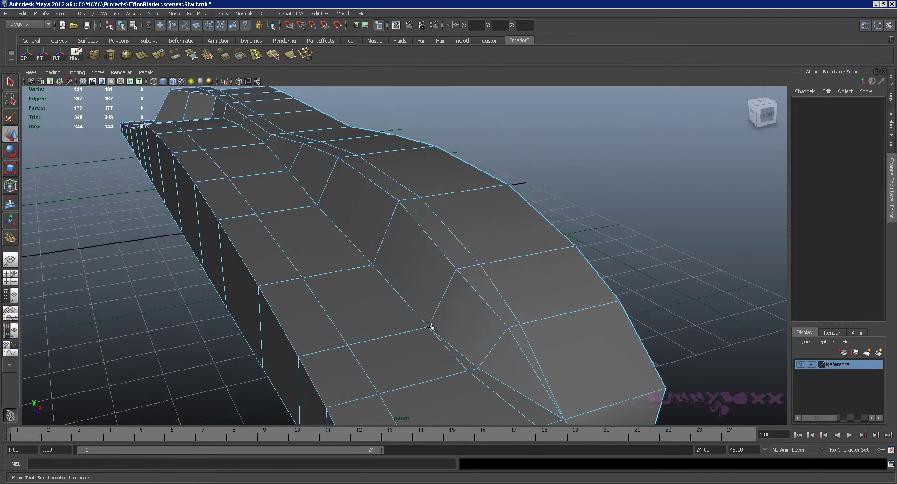
# Step: Slide the vertex at the raised block's inner corner sideways along X
pyautogui.click(429, 325)
pyautogui.moveTo(410, 332)
pyautogui.keyDown('alt'); pyautogui.mouseDown()
pyautogui.moveTo(451, 292)
pyautogui.moveTo(433, 286)
pyautogui.mouseUp(); pyautogui.keyUp('alt')
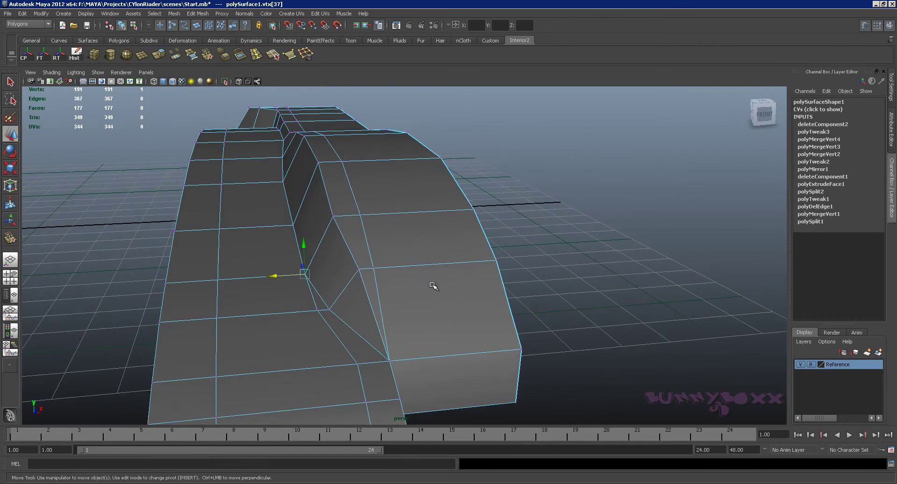
pyautogui.moveTo(271, 226); pyautogui.dragTo(266, 226)
pyautogui.moveTo(335, 211)
pyautogui.keyDown('alt'); pyautogui.mouseDown()
pyautogui.moveTo(337, 245)
pyautogui.moveTo(331, 239)
pyautogui.mouseUp(); pyautogui.keyUp('alt')
pyautogui.moveTo(330, 239)
pyautogui.keyDown('alt'); pyautogui.mouseDown(button='right')
pyautogui.moveTo(481, 230)
pyautogui.moveTo(361, 246)
pyautogui.moveTo(523, 261)
pyautogui.moveTo(388, 265)
pyautogui.mouseUp(button='right'); pyautogui.keyUp('alt')
pyautogui.moveTo(388, 264)
pyautogui.keyDown('alt'); pyautogui.mouseDown()
pyautogui.moveTo(438, 274)
pyautogui.moveTo(426, 266)
pyautogui.mouseUp(); pyautogui.keyUp('alt')
# Step: Zoom in and nudge the vertex along X until it lines up with the deck edge
pyautogui.scroll(2, 427, 264)
pyautogui.scroll(2, 427, 263)
pyautogui.scroll(3, 427, 263)
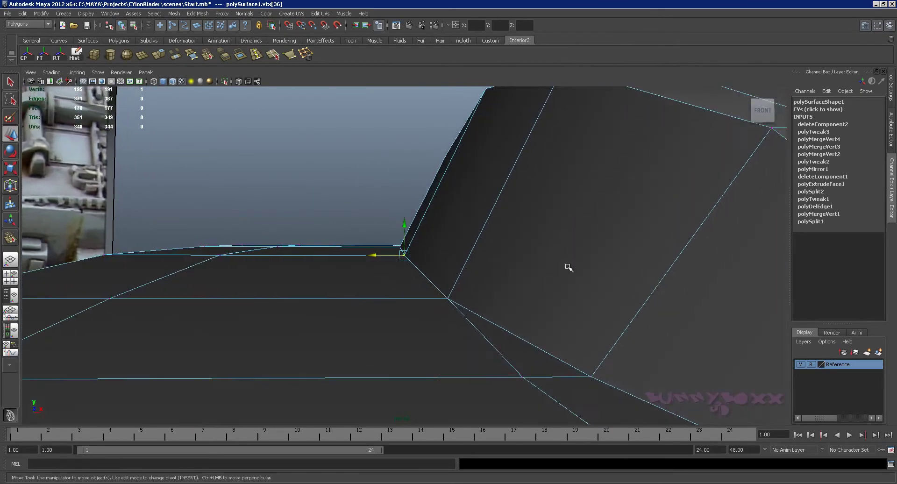
pyautogui.scroll(2, 565, 255)
pyautogui.scroll(2, 566, 255)
pyautogui.scroll(2, 427, 246)
pyautogui.moveTo(371, 255)
pyautogui.mouseDown()
pyautogui.moveTo(349, 279)
pyautogui.moveTo(437, 256)
pyautogui.mouseUp()
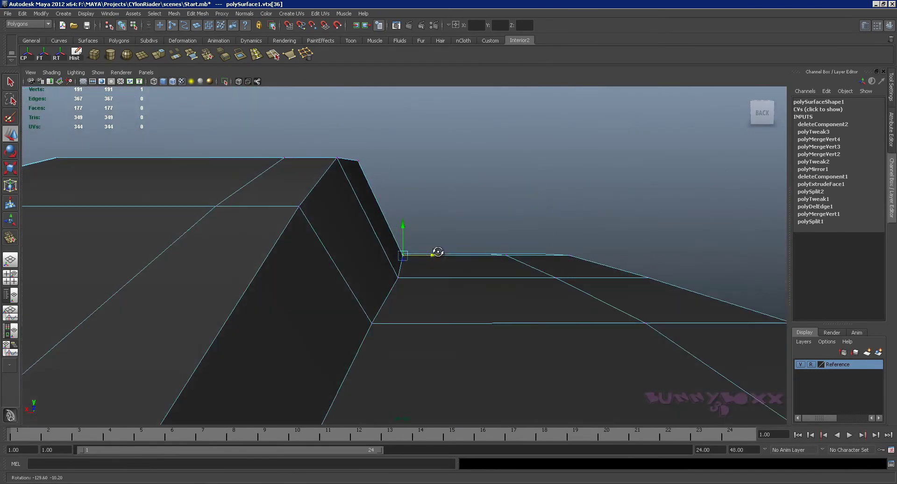
pyautogui.keyDown('alt'); pyautogui.moveTo(394, 299); pyautogui.dragTo(596, 317, button='right'); pyautogui.keyUp('alt')
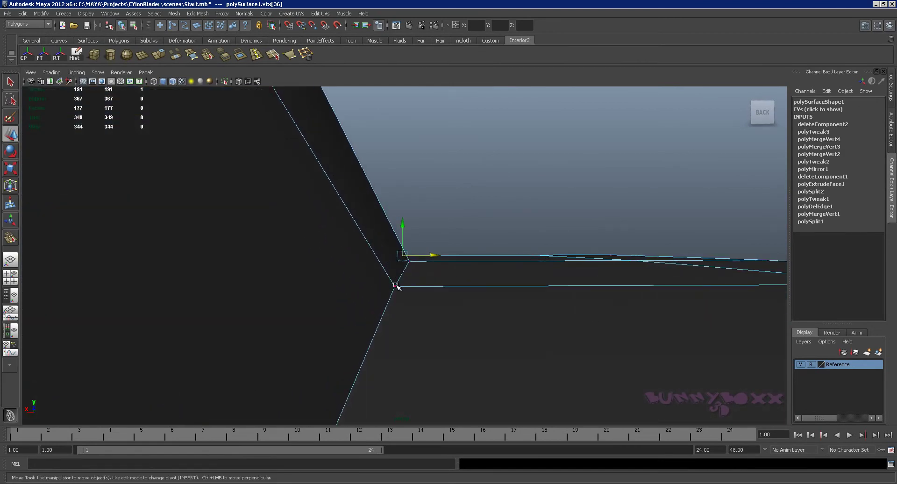
pyautogui.moveTo(418, 287); pyautogui.dragTo(419, 287)
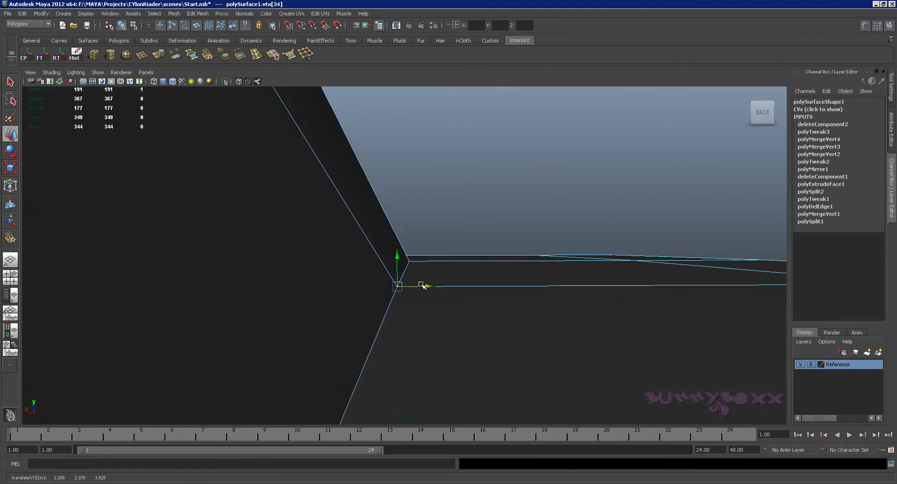
pyautogui.scroll(-3, 422, 286)
pyautogui.moveTo(426, 312)
pyautogui.keyDown('alt'); pyautogui.mouseDown()
pyautogui.moveTo(518, 226)
pyautogui.moveTo(511, 252)
pyautogui.moveTo(445, 292)
pyautogui.moveTo(246, 336)
pyautogui.moveTo(513, 196)
pyautogui.moveTo(434, 227)
pyautogui.mouseUp(); pyautogui.keyUp('alt')
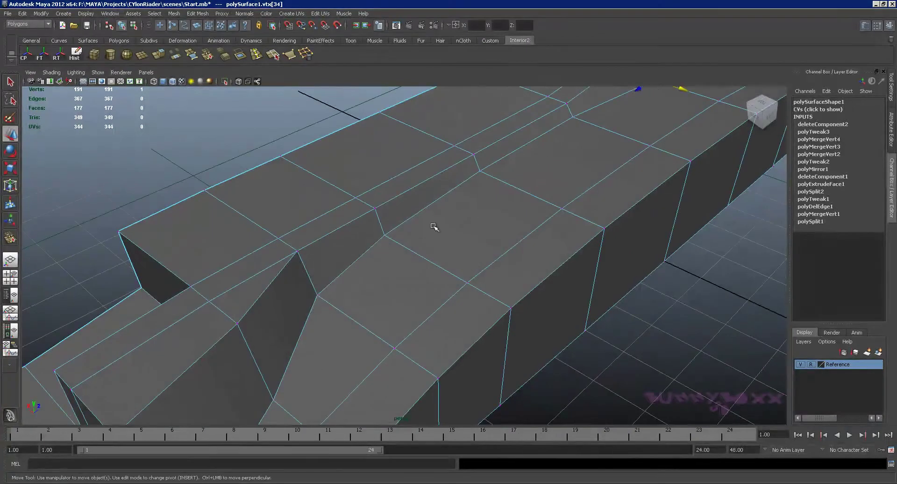
# Step: Move the notch vertex down and outward, then select a neighbouring base vertex
pyautogui.moveTo(321, 297)
pyautogui.mouseDown()
pyautogui.moveTo(339, 313)
pyautogui.moveTo(352, 300)
pyautogui.moveTo(370, 420)
pyautogui.mouseUp()
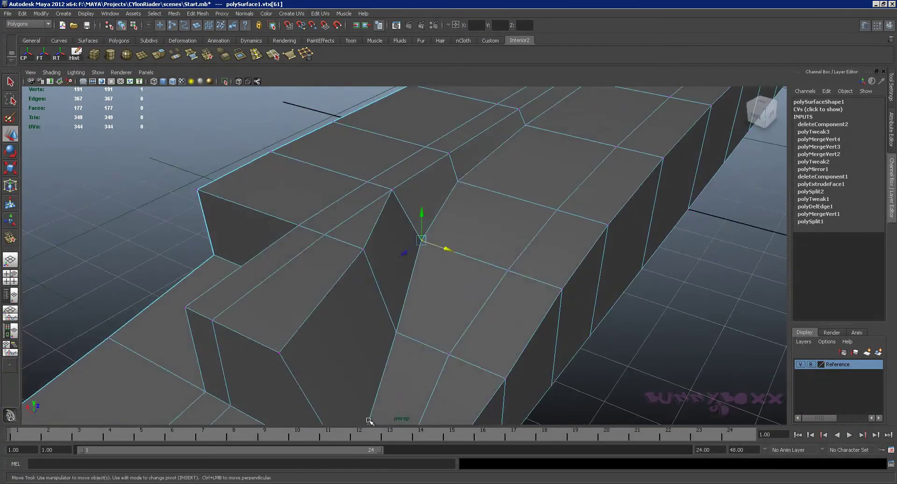
pyautogui.click(398, 333)
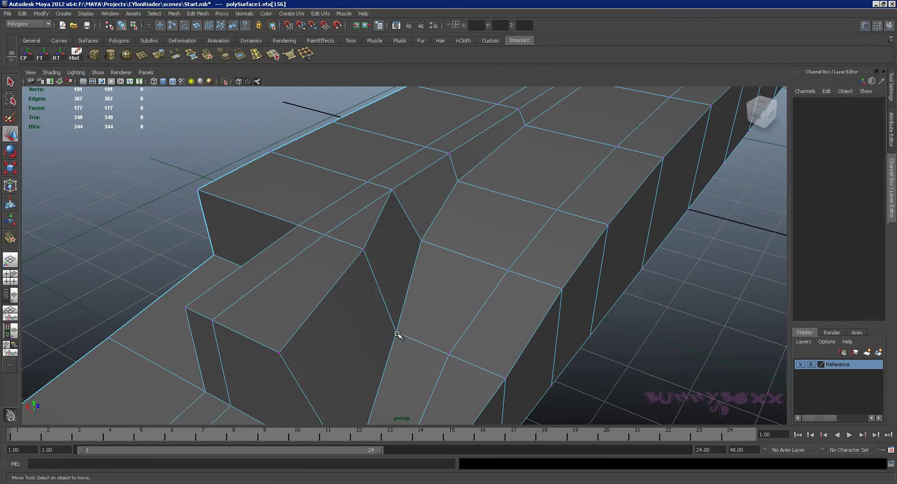
pyautogui.click(397, 332)
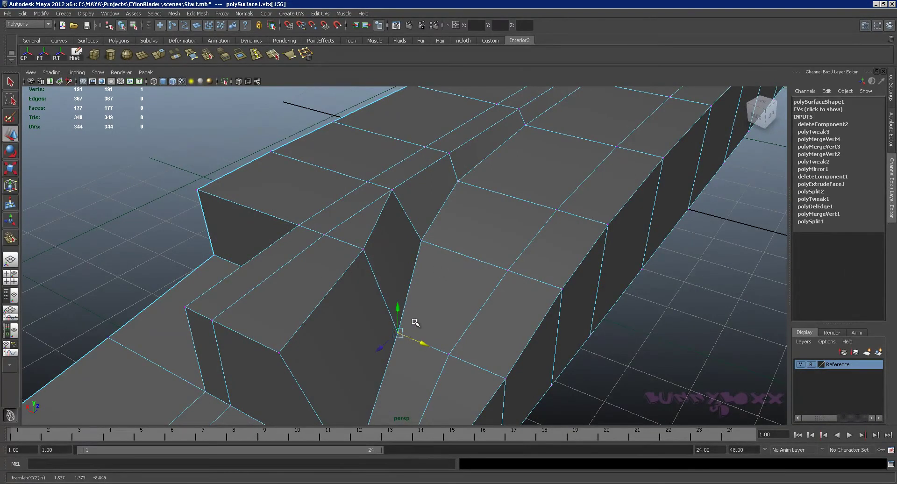
pyautogui.click(459, 181)
pyautogui.scroll(-5, 477, 186)
# Step: Switch to Object mode and select the whole half-hull for mirroring
pyautogui.moveTo(480, 194)
pyautogui.keyDown('alt'); pyautogui.mouseDown()
pyautogui.moveTo(513, 192)
pyautogui.moveTo(470, 286)
pyautogui.moveTo(369, 284)
pyautogui.mouseUp(); pyautogui.keyUp('alt')
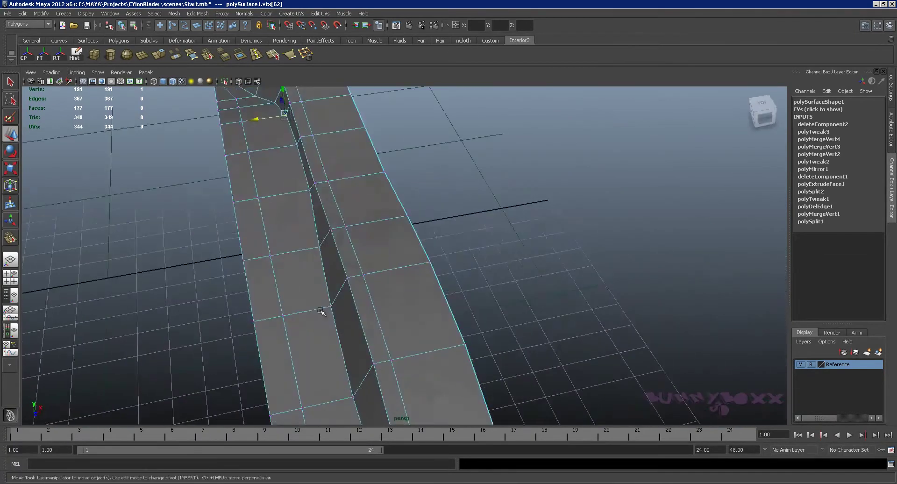
pyautogui.moveTo(393, 248)
pyautogui.mouseDown(button='right')
pyautogui.moveTo(409, 243)
pyautogui.moveTo(456, 293)
pyautogui.moveTo(459, 345)
pyautogui.mouseUp(button='right')
pyautogui.scroll(-3, 416, 245)
pyautogui.click(473, 250)
pyautogui.click(454, 250)
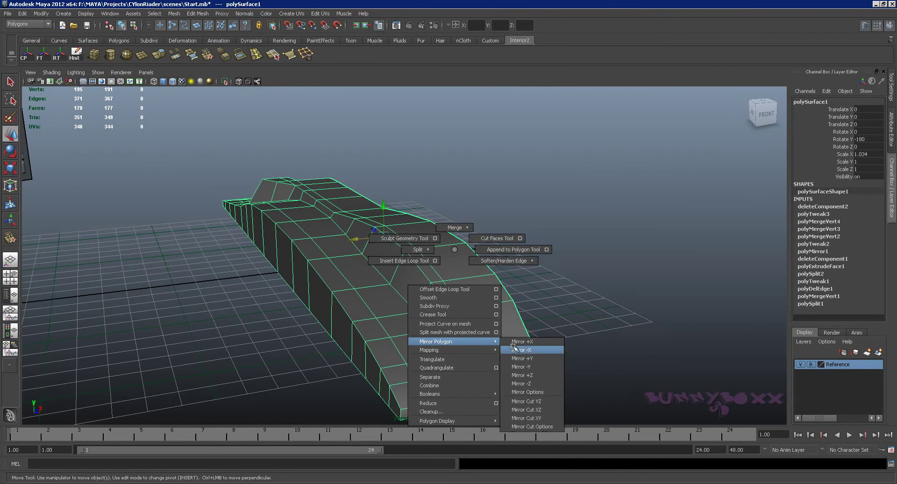
# Step: Mirror the half-hull across +X into a full body and review the mirror settings
pyautogui.keyDown('shift'); pyautogui.moveTo(459, 343); pyautogui.dragTo(518, 344, button='right'); pyautogui.keyUp('shift')
pyautogui.keyDown('alt'); pyautogui.moveTo(624, 263); pyautogui.dragTo(607, 261); pyautogui.keyUp('alt')
pyautogui.click(840, 208)
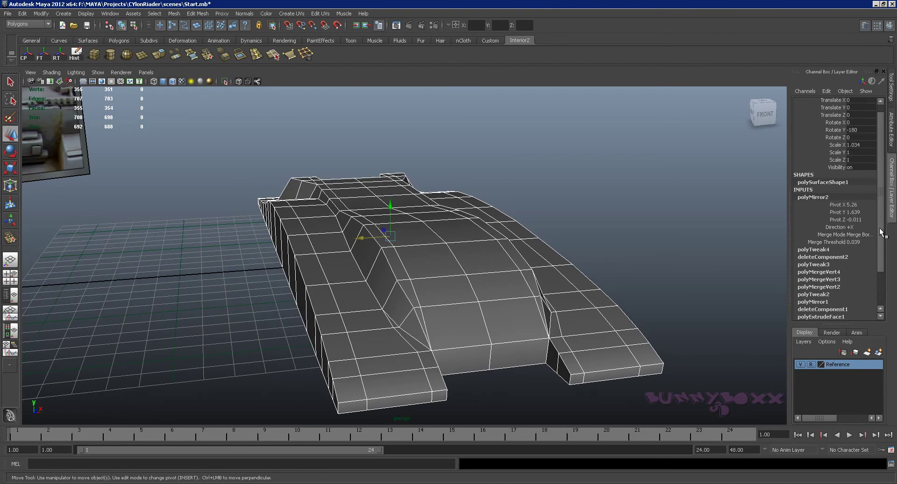
pyautogui.moveTo(882, 232); pyautogui.dragTo(883, 266)
# Step: Select the mirrored hull and delete its construction history
pyautogui.click(563, 236)
pyautogui.moveTo(477, 276); pyautogui.dragTo(491, 267, button='right')
pyautogui.click(492, 268)
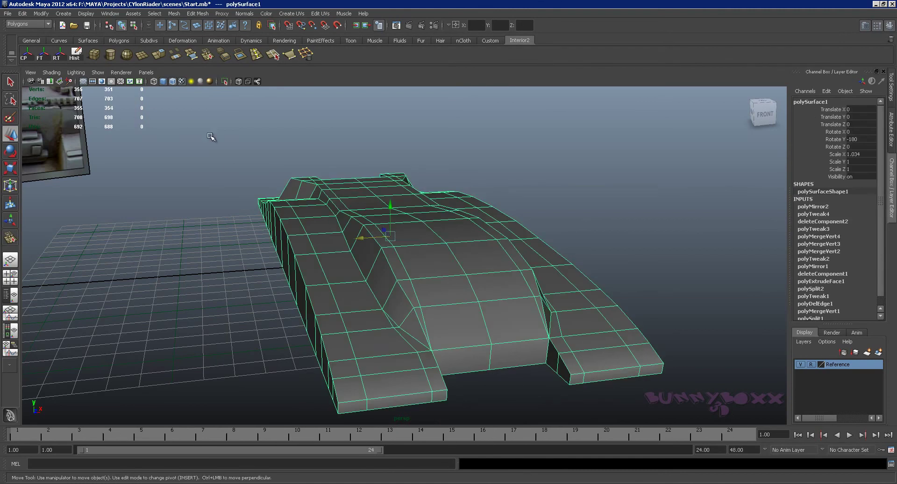
pyautogui.click(76, 54)
pyautogui.click(509, 184)
pyautogui.keyDown('alt'); pyautogui.moveTo(510, 183); pyautogui.dragTo(460, 187); pyautogui.keyUp('alt')
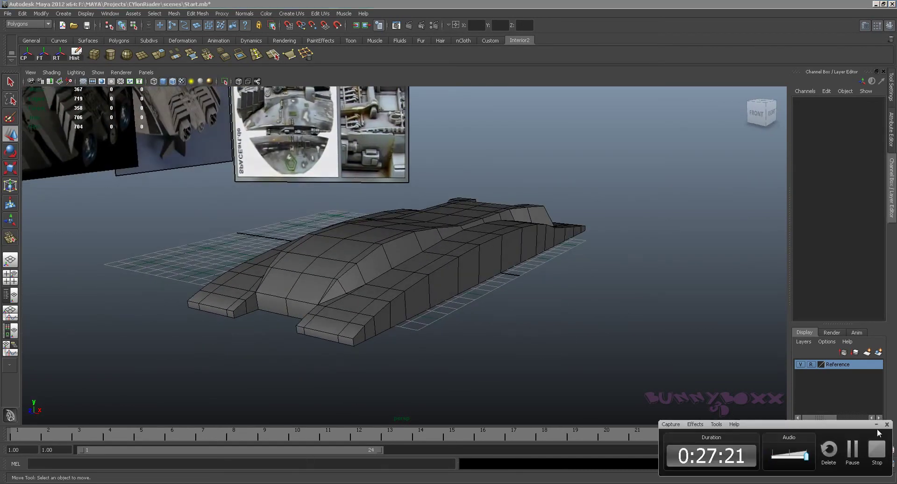
# Step: Inspect the mirrored hull against the reference images, then save Start.mb
pyautogui.click(877, 424)
pyautogui.moveTo(659, 326)
pyautogui.keyDown('alt'); pyautogui.mouseDown()
pyautogui.moveTo(685, 365)
pyautogui.moveTo(633, 313)
pyautogui.moveTo(661, 310)
pyautogui.moveTo(549, 317)
pyautogui.mouseUp(); pyautogui.keyUp('alt')
pyautogui.moveTo(515, 312)
pyautogui.keyDown('alt'); pyautogui.mouseDown()
pyautogui.moveTo(544, 270)
pyautogui.moveTo(502, 276)
pyautogui.moveTo(481, 261)
pyautogui.moveTo(581, 264)
pyautogui.moveTo(468, 318)
pyautogui.moveTo(505, 310)
pyautogui.moveTo(620, 337)
pyautogui.moveTo(627, 320)
pyautogui.moveTo(560, 333)
pyautogui.mouseUp(); pyautogui.keyUp('alt')
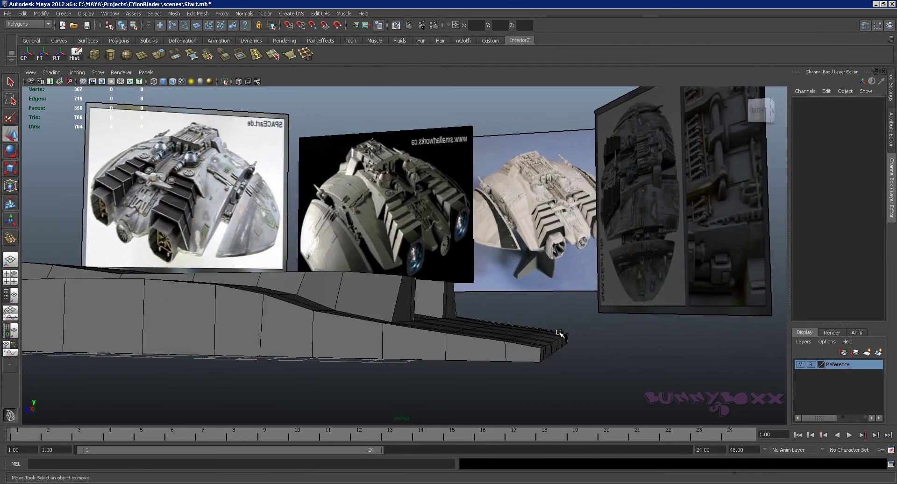
pyautogui.moveTo(483, 327)
pyautogui.keyDown('alt'); pyautogui.mouseDown()
pyautogui.moveTo(454, 333)
pyautogui.moveTo(597, 315)
pyautogui.moveTo(500, 283)
pyautogui.mouseUp(); pyautogui.keyUp('alt')
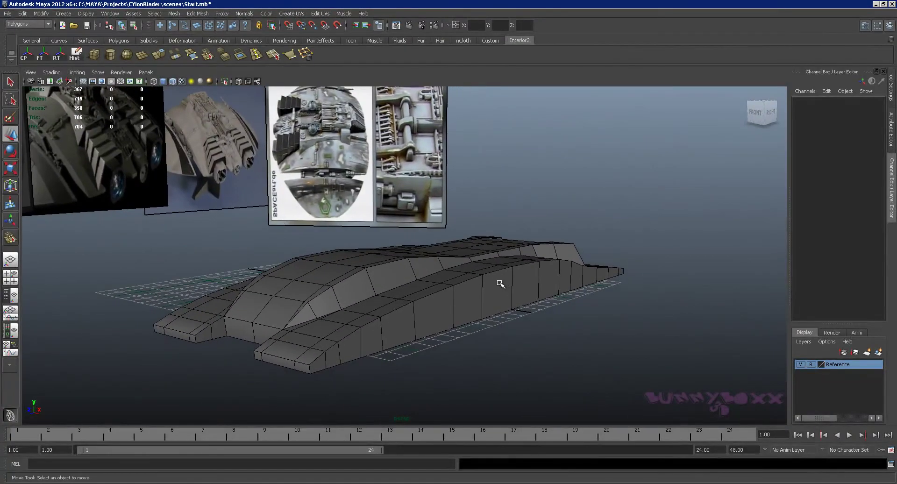
pyautogui.keyDown('alt'); pyautogui.moveTo(492, 241); pyautogui.dragTo(505, 247); pyautogui.keyUp('alt')
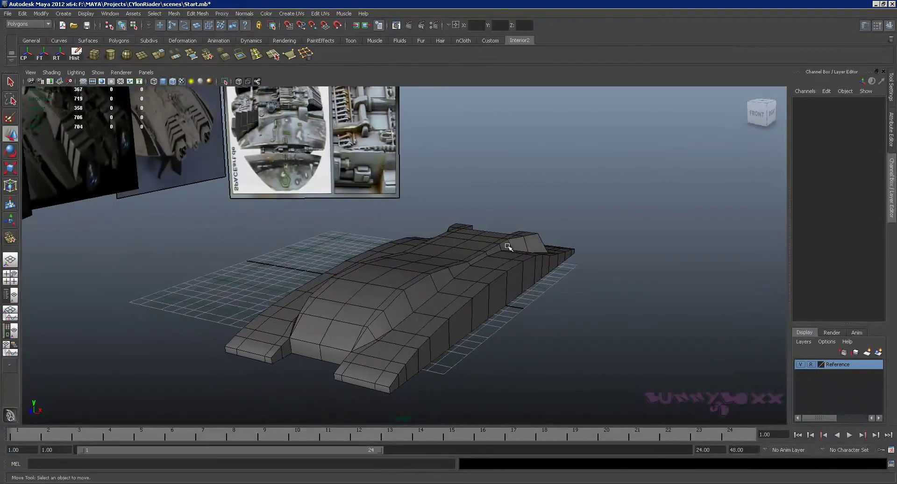
pyautogui.keyDown('alt'); pyautogui.moveTo(505, 248); pyautogui.dragTo(520, 264, button='right'); pyautogui.keyUp('alt')
pyautogui.moveTo(520, 264)
pyautogui.keyDown('alt'); pyautogui.mouseDown()
pyautogui.moveTo(543, 275)
pyautogui.moveTo(568, 266)
pyautogui.moveTo(528, 280)
pyautogui.moveTo(501, 270)
pyautogui.mouseUp(); pyautogui.keyUp('alt')
pyautogui.click(86, 25)
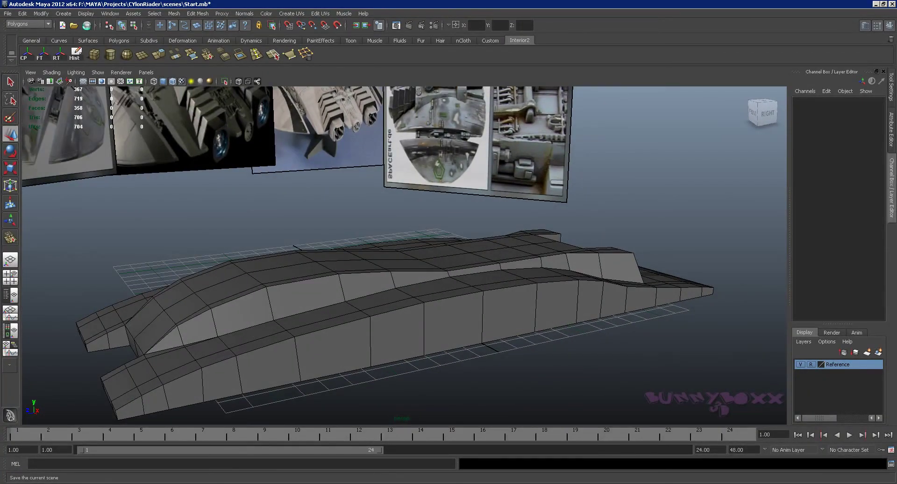